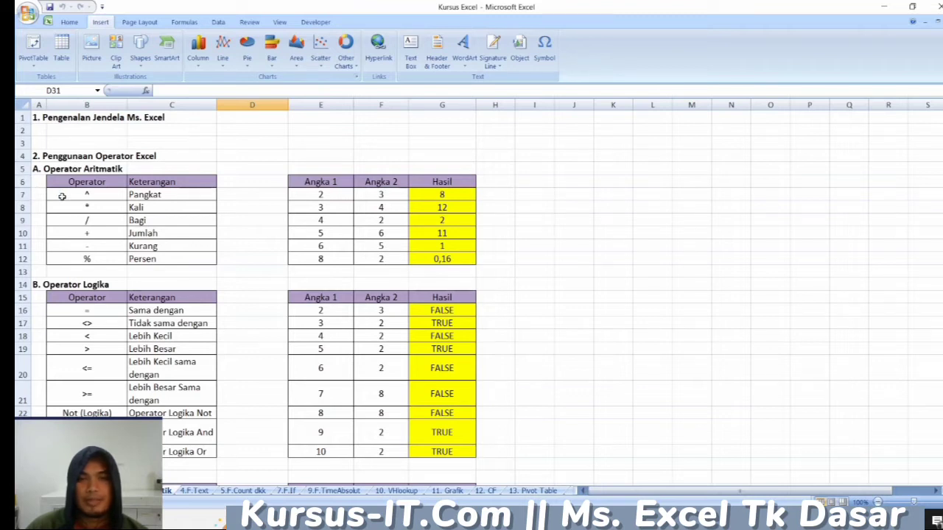
- Examine the Operator Aritmatik table and inspect the Pangkat row's two numbers and its Hasil formula in G7
left_click(77, 141)
left_click(81, 127)
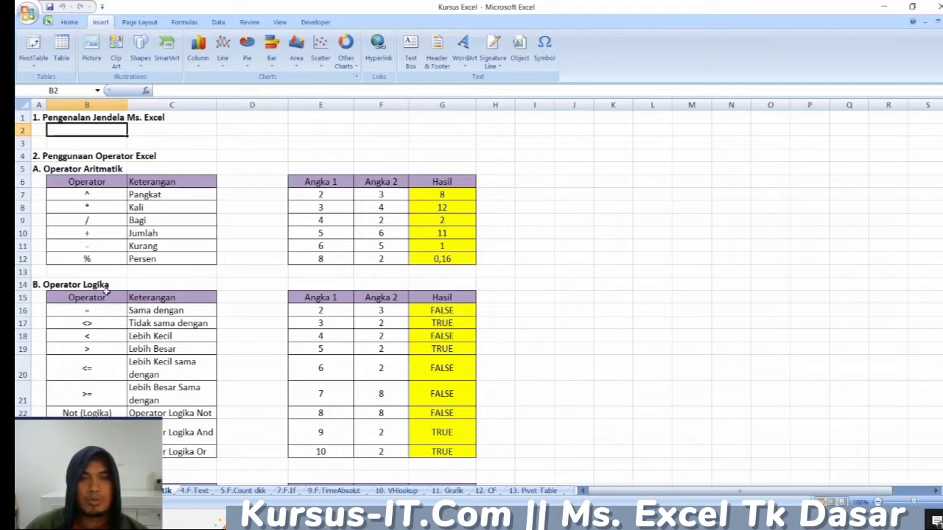
left_click(107, 260)
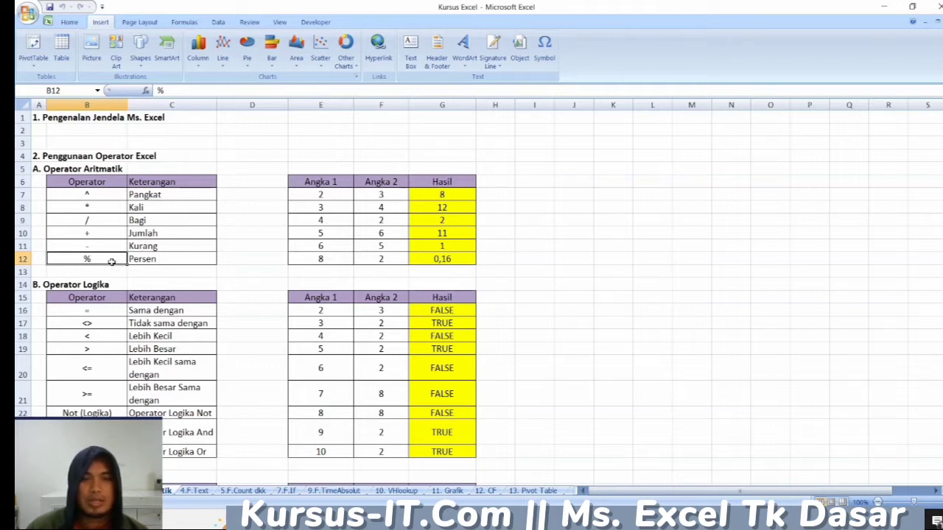
left_click(321, 194)
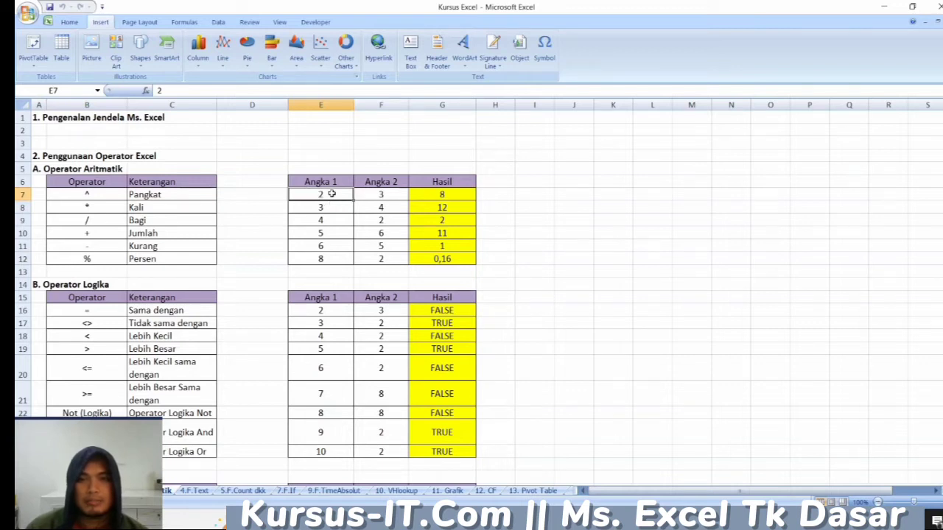
left_click(382, 195)
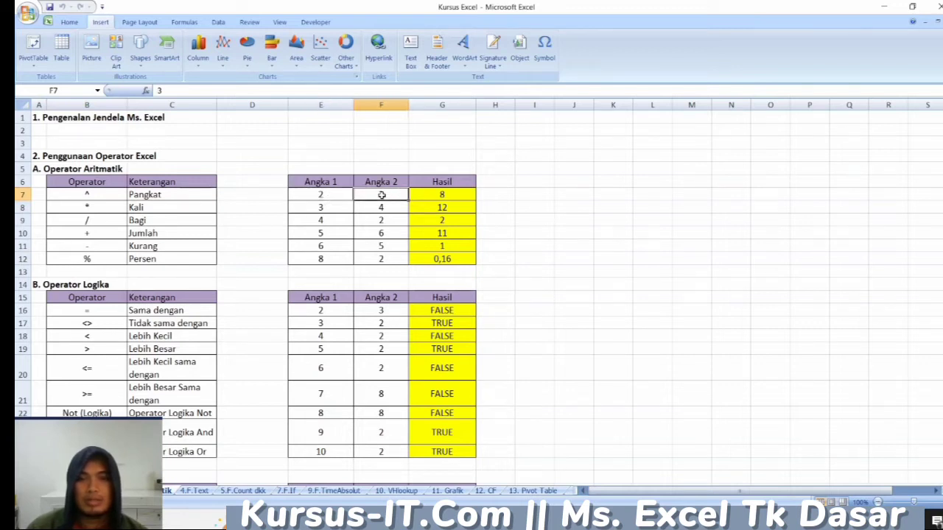
left_click(333, 193)
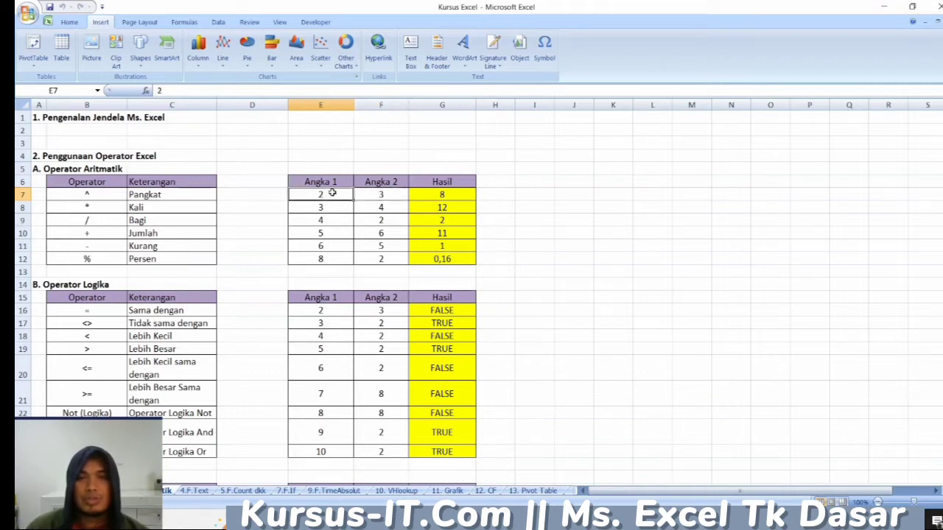
left_click(382, 196)
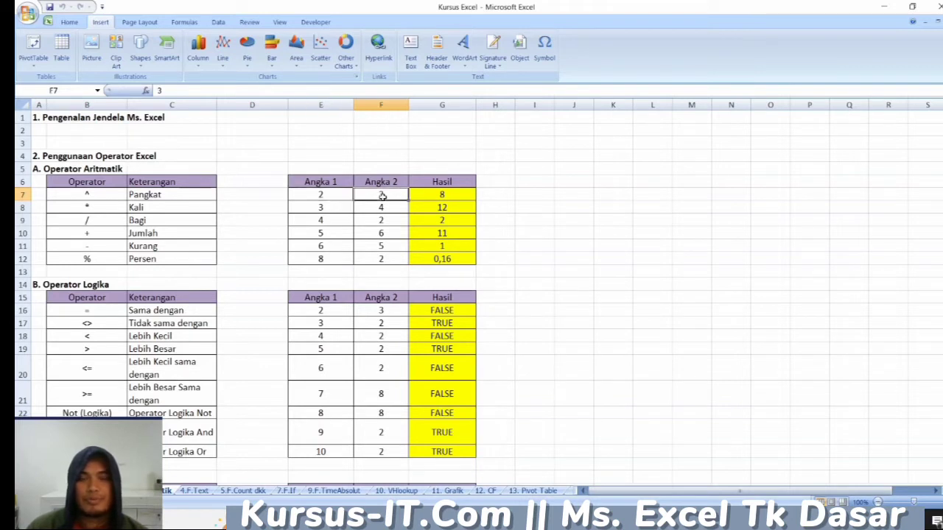
left_click(325, 196)
left_click(378, 196)
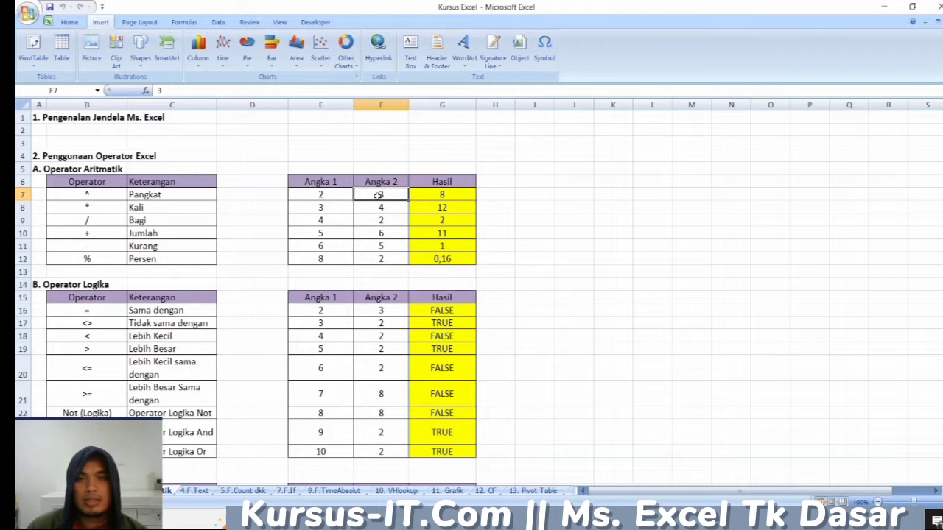
left_click(441, 195)
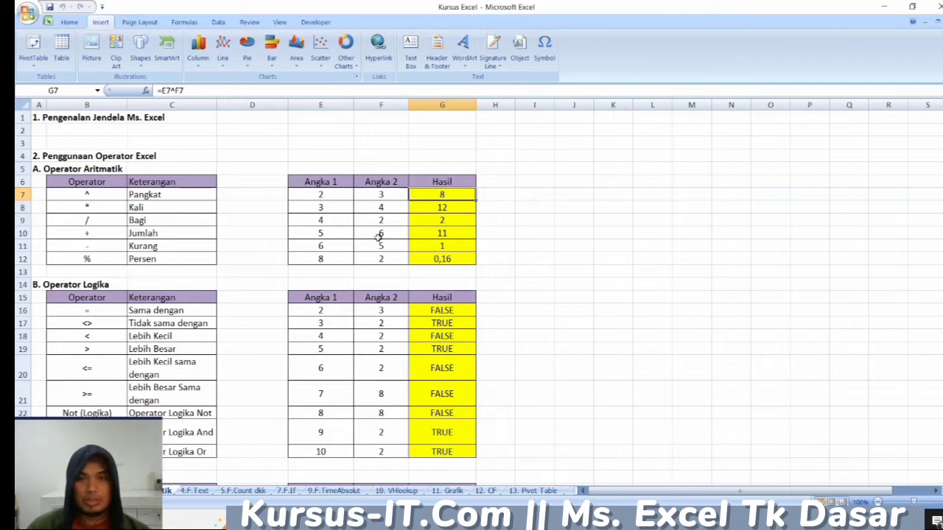
- Go to the Operator Logika section and inspect the Sama dengan formula in G16
scroll(143, 282, "down", 1)
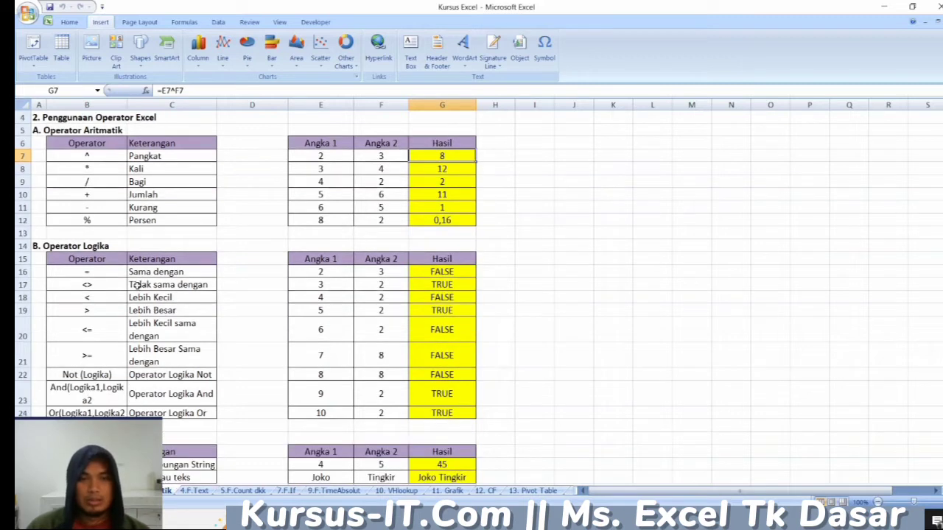
scroll(134, 286, "down", 1)
scroll(83, 259, "down", 1)
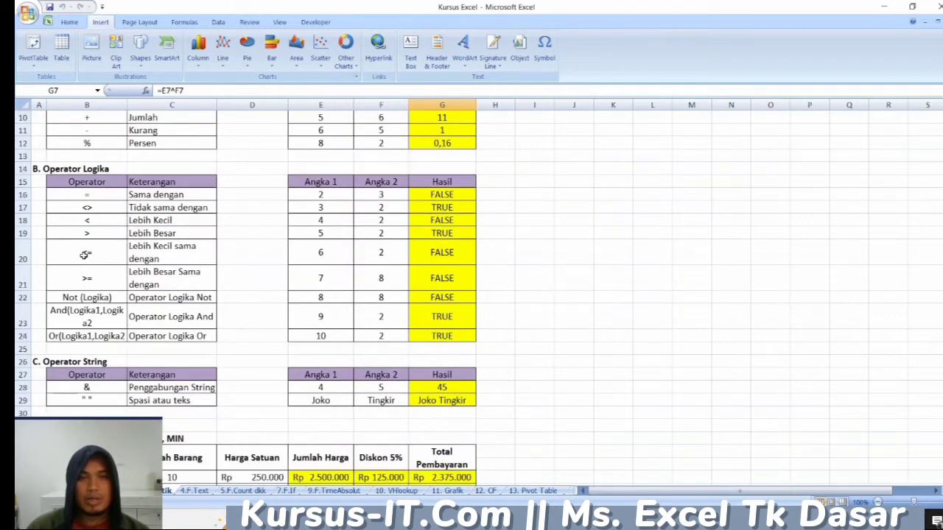
left_click(63, 169)
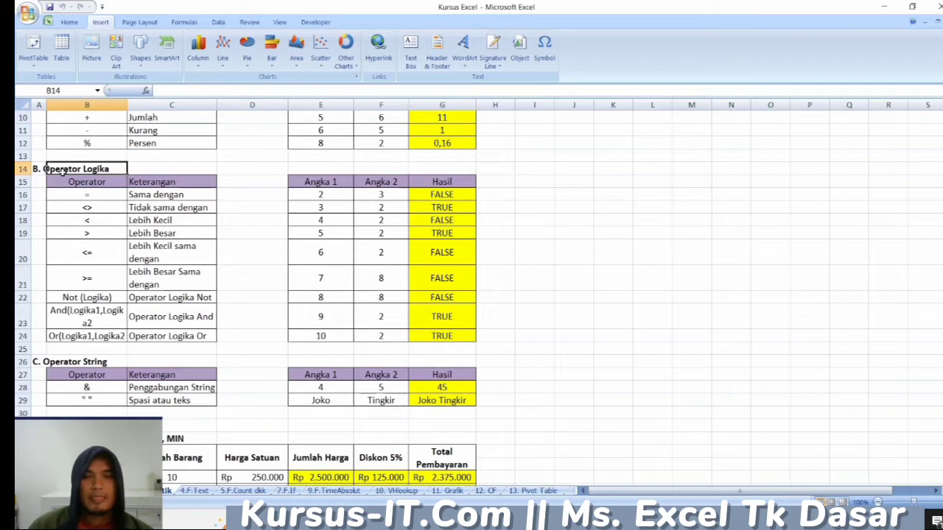
left_click(249, 171)
left_click(451, 195)
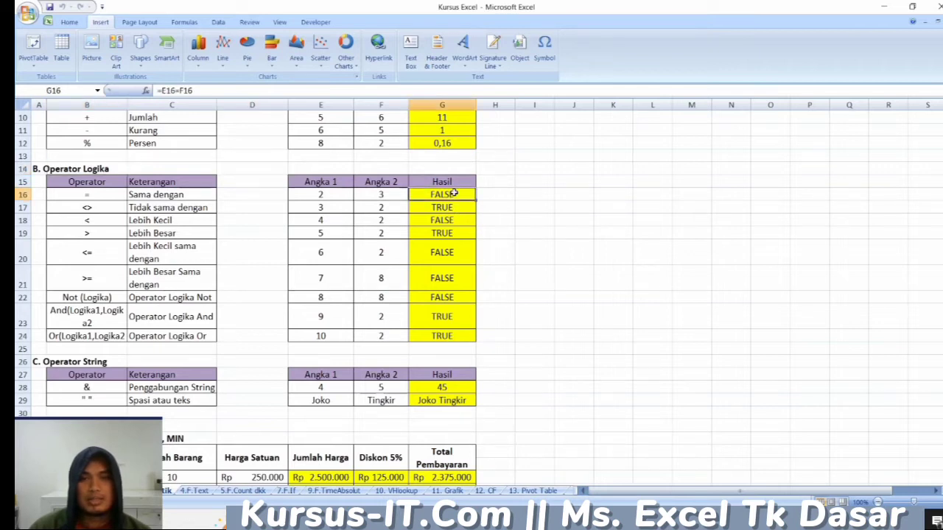
- Go through the logical operators in column B one by one, from the equals sign in B16 to Or in B24
left_click(107, 199)
left_click(108, 209)
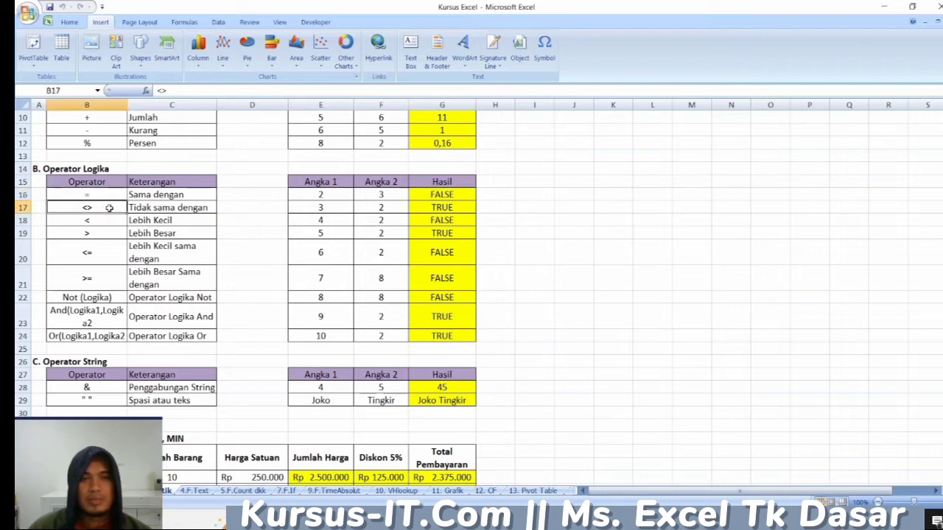
left_click(109, 221)
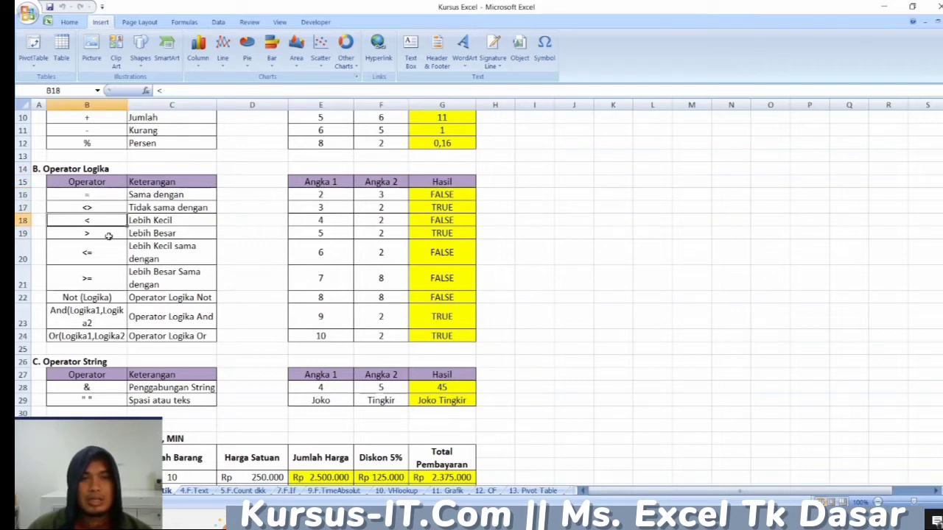
left_click(108, 235)
left_click(107, 254)
left_click(116, 280)
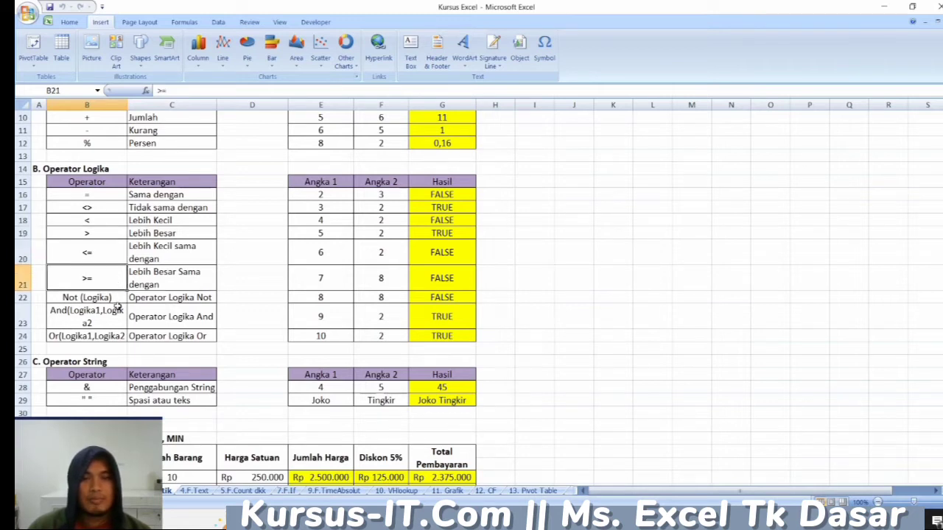
left_click(118, 300)
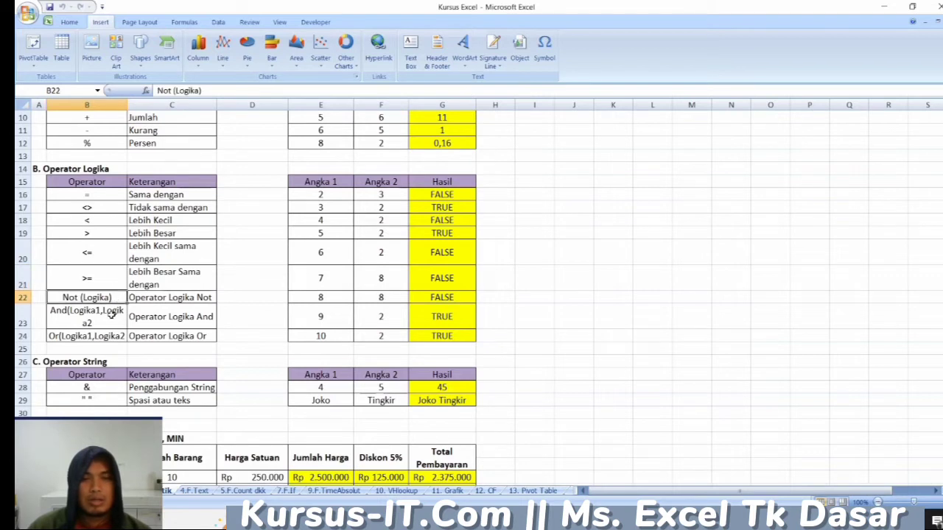
left_click(110, 314)
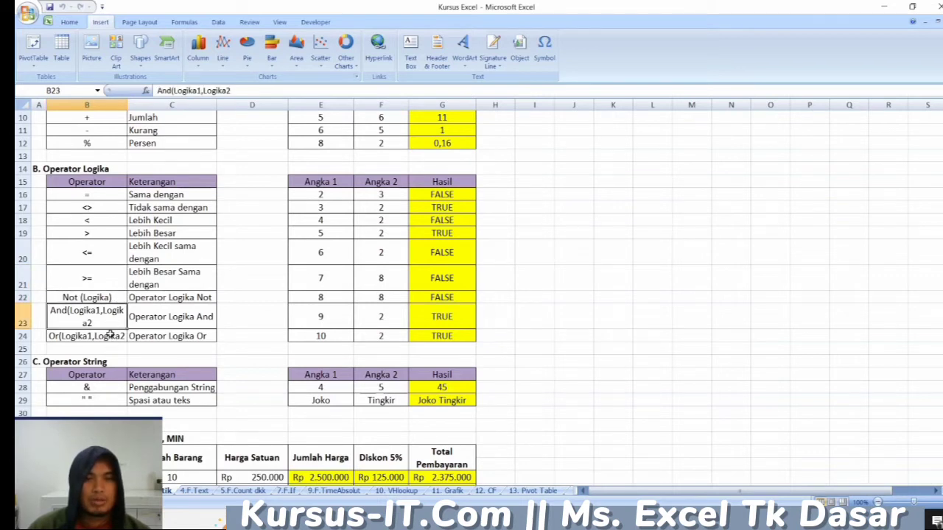
left_click(109, 335)
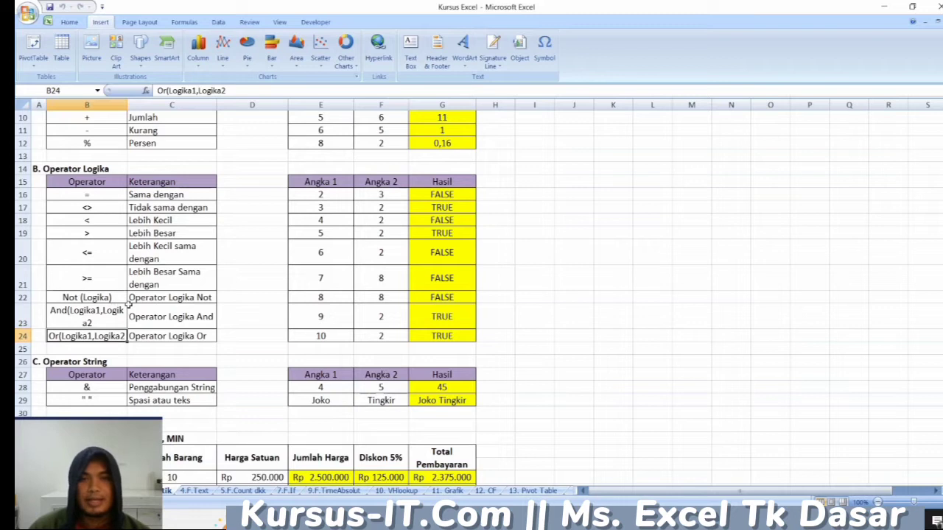
- Inspect the >= comparison in row 21, checking E21, F21 and the operator inside the G21 formula
left_click(328, 281)
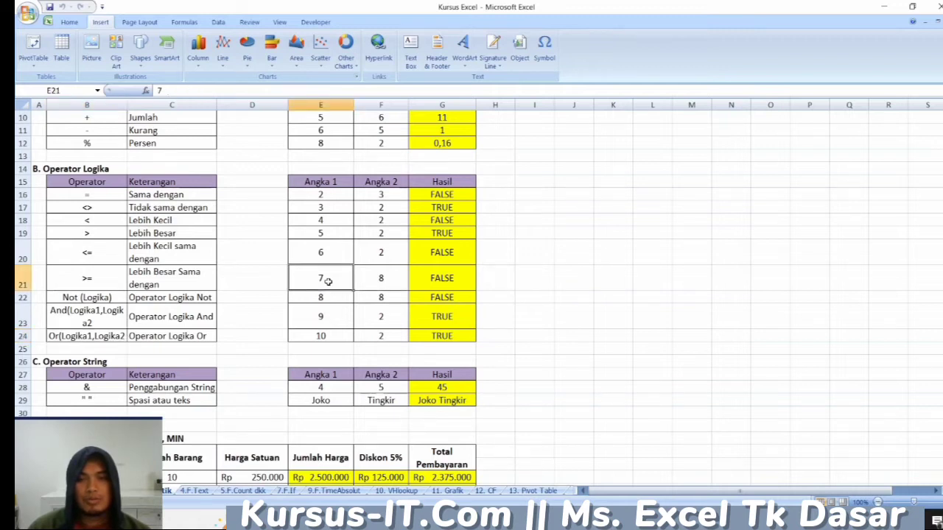
left_click(383, 281)
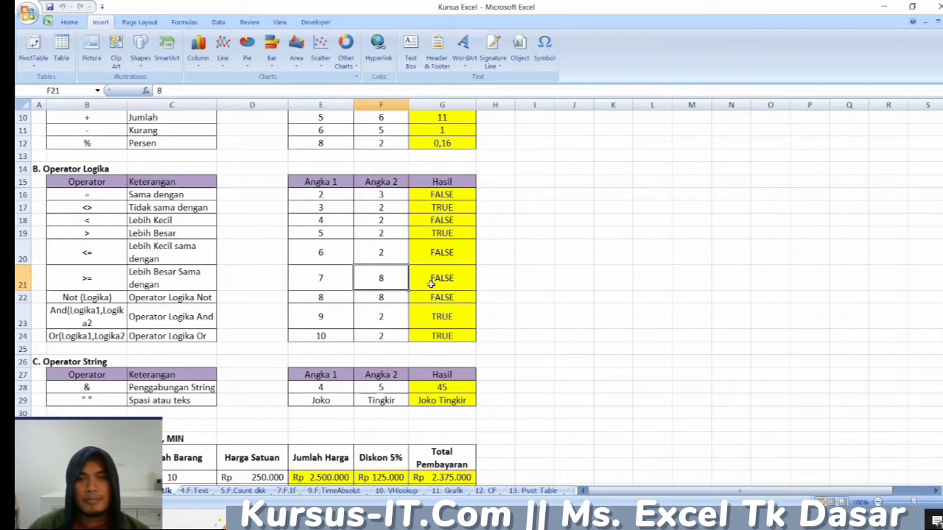
left_click(338, 280)
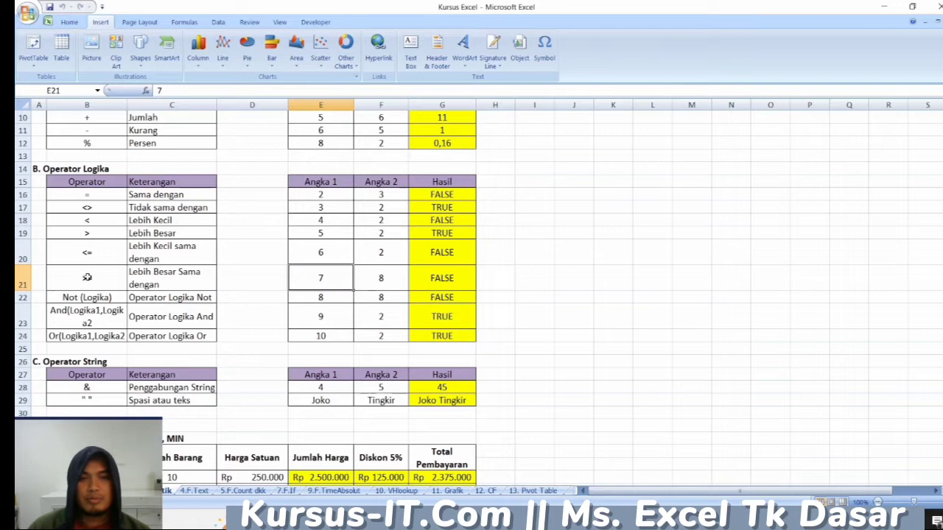
left_click(378, 279)
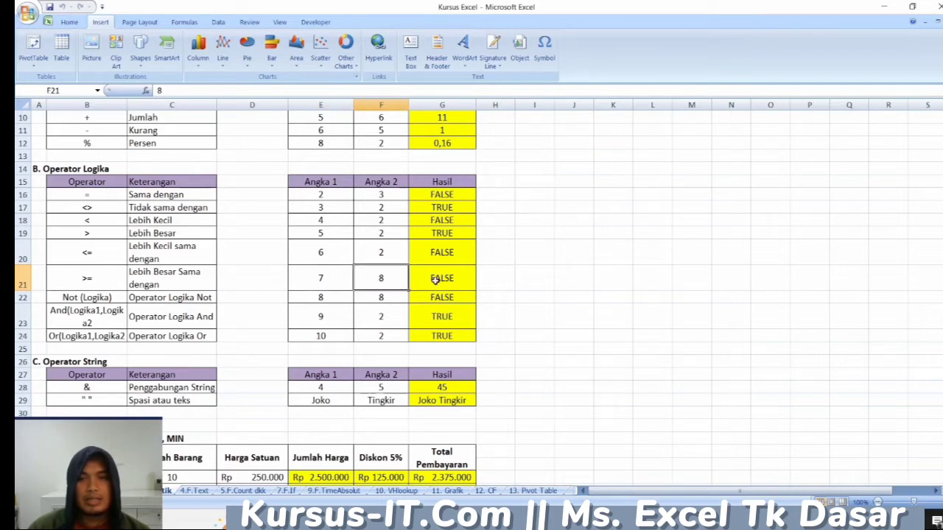
left_click(432, 280)
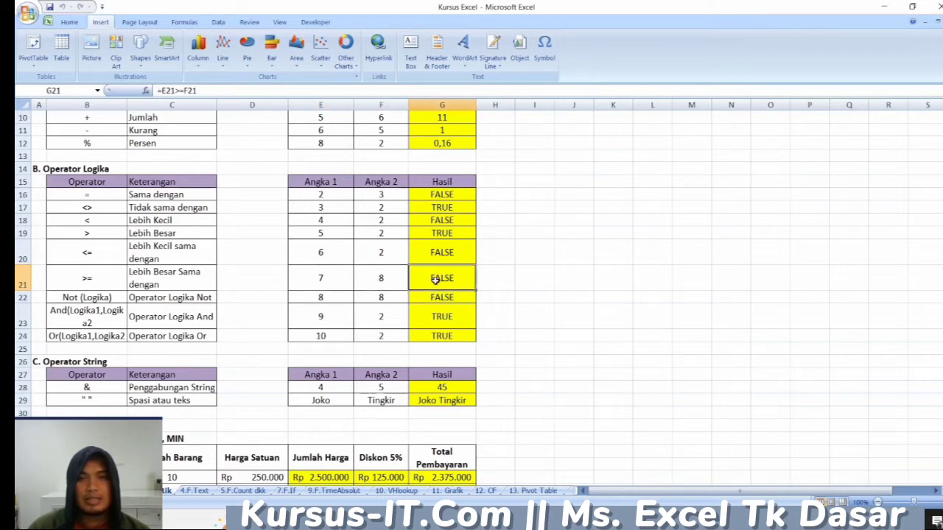
left_click(177, 90)
left_click_drag(175, 90, 183, 89)
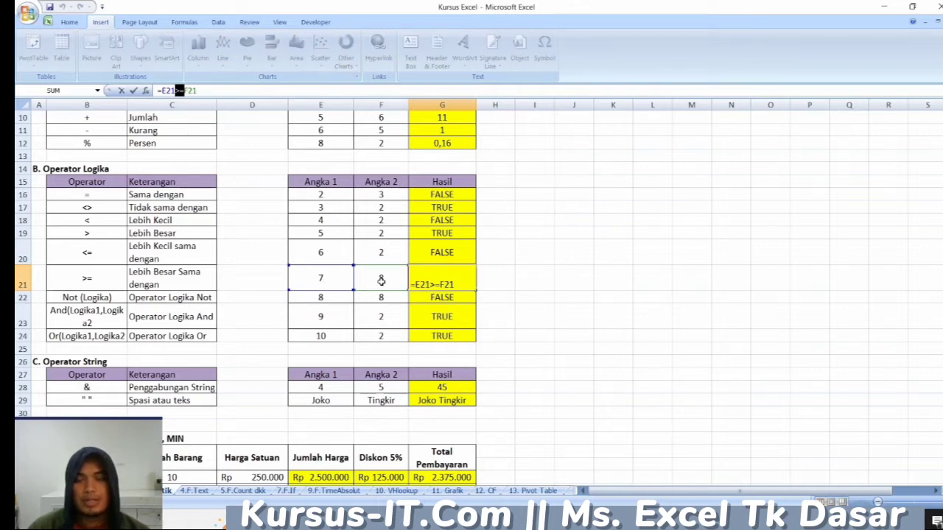
left_click(488, 280)
left_click(454, 278)
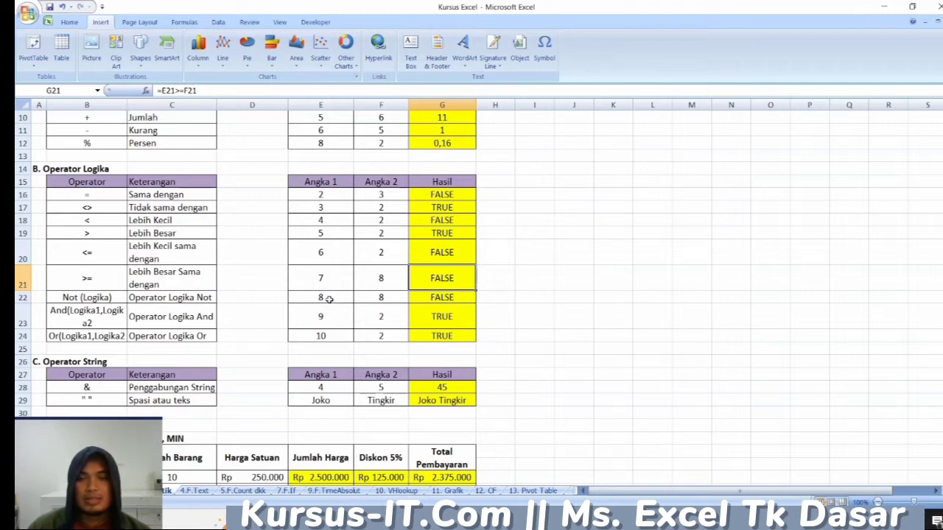
- Inspect the AND formula in G23 together with its input numbers in E23 and F23
left_click(395, 298)
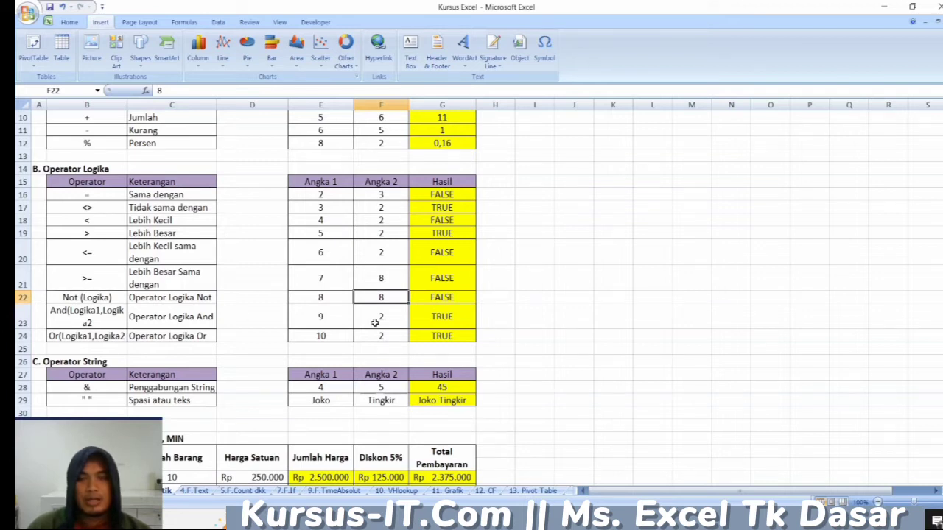
left_click(325, 319)
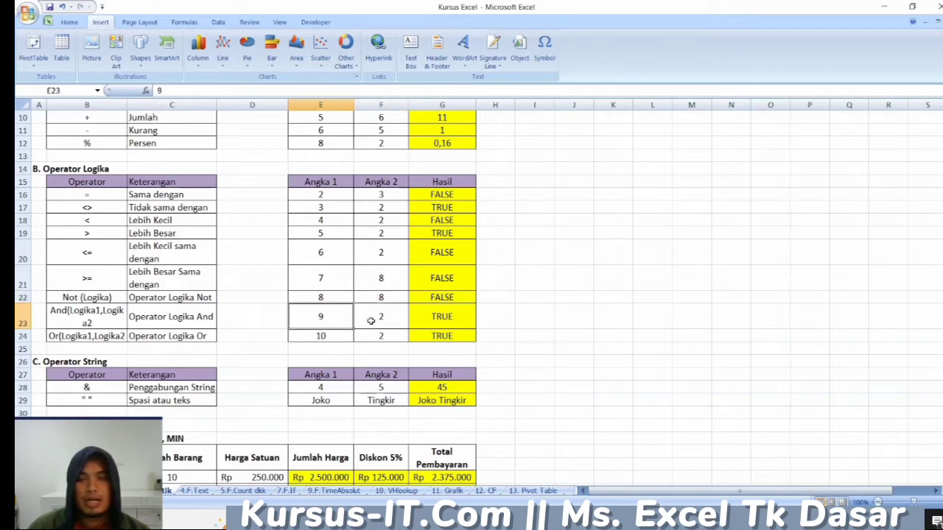
left_click(446, 316)
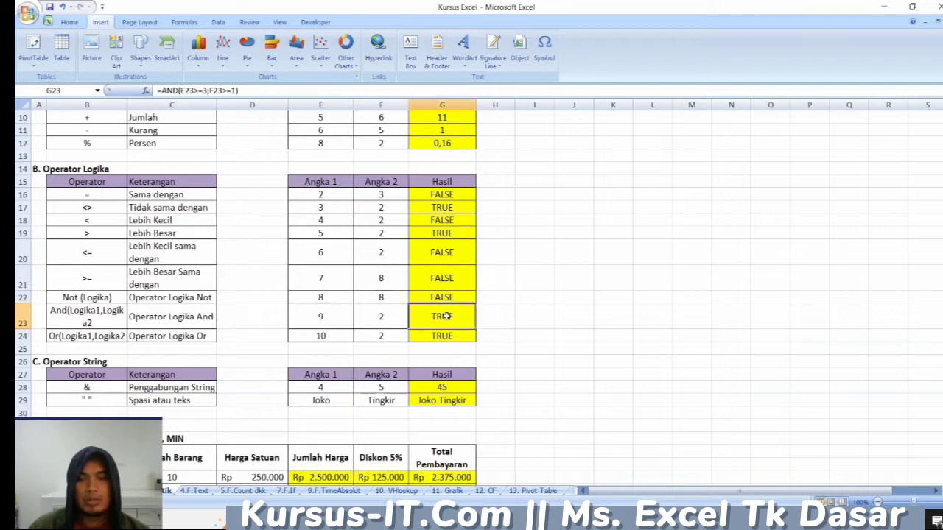
left_click(344, 316)
left_click(391, 323)
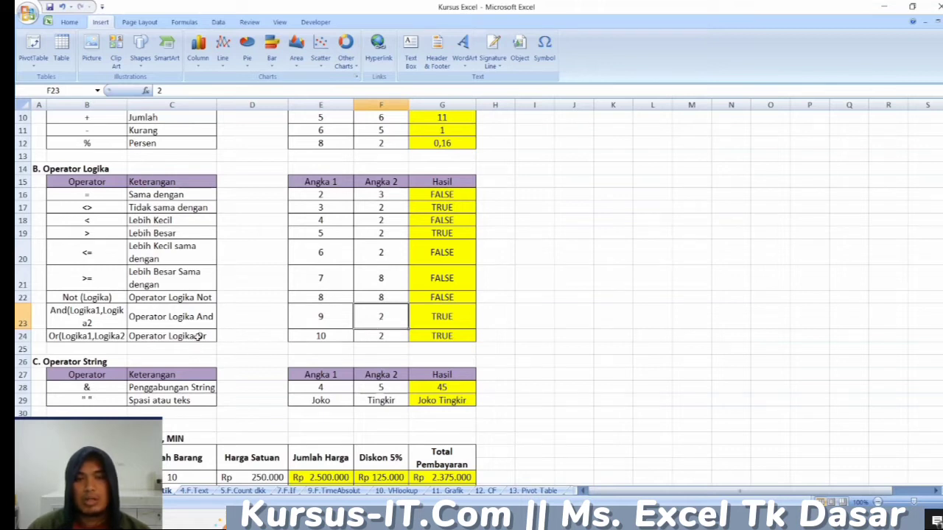
- Inspect the OR formula in G24 together with its input numbers in E24 and F24
left_click(337, 338)
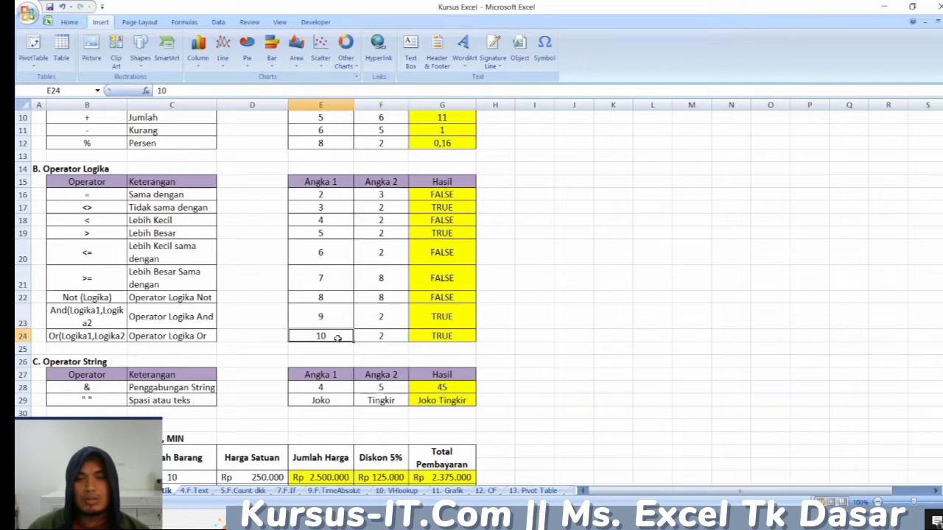
left_click(434, 337)
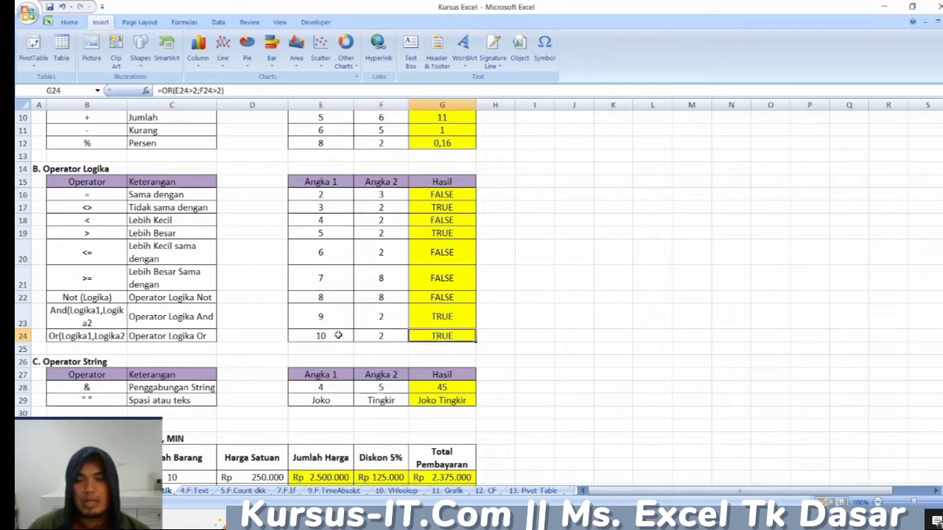
left_click(338, 336)
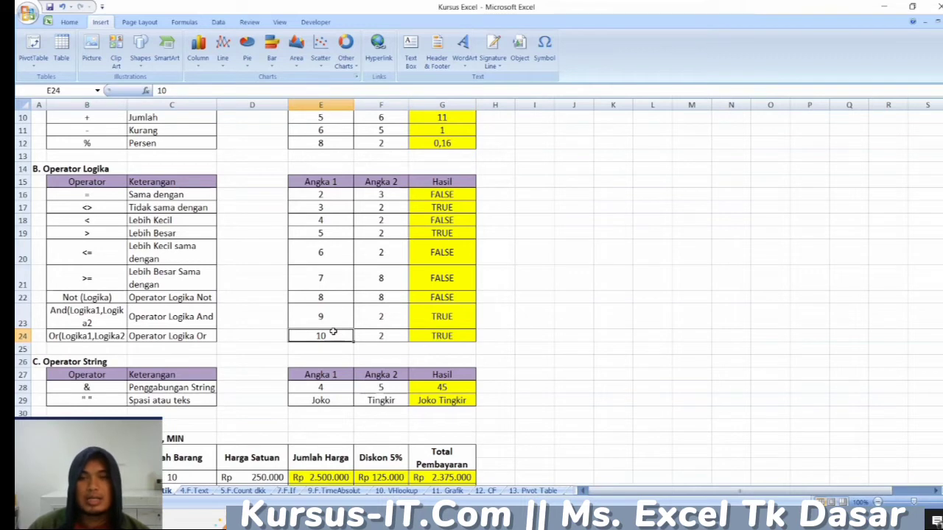
left_click(383, 335)
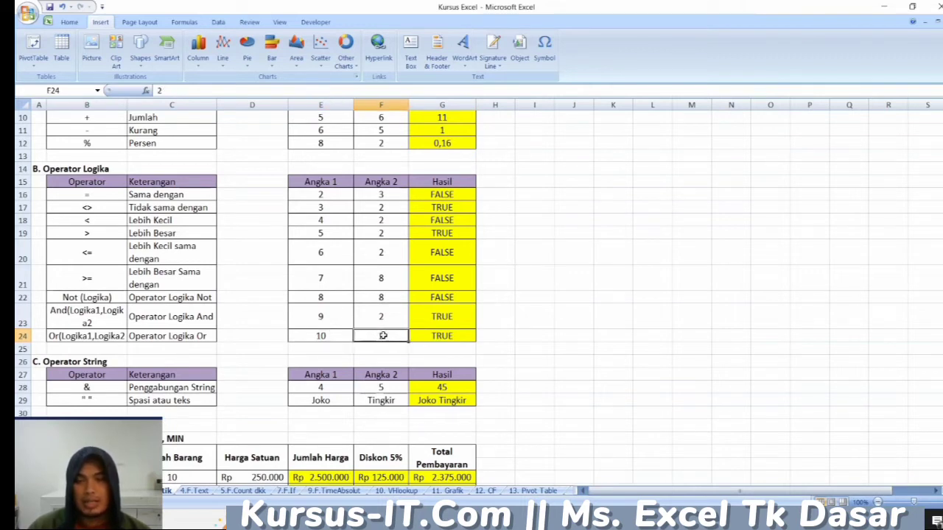
left_click(337, 336)
left_click(393, 336)
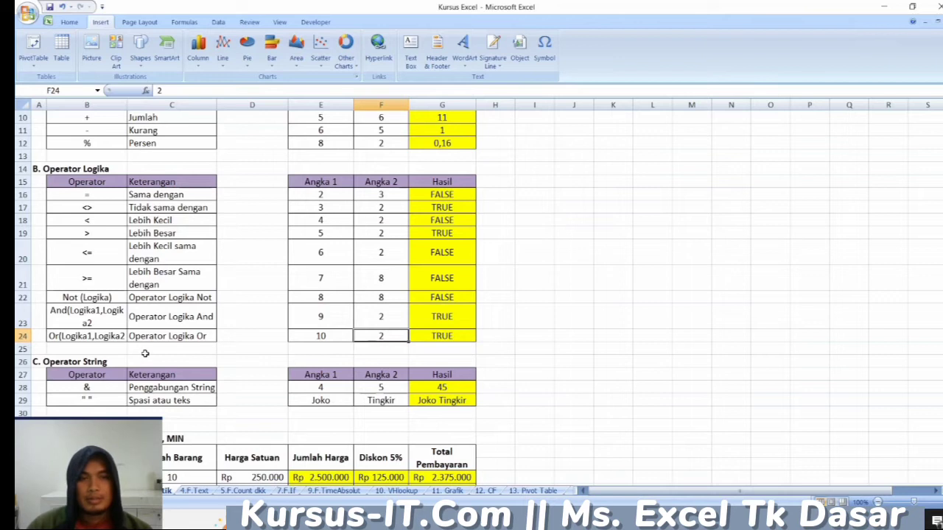
scroll(145, 353, "down", 2)
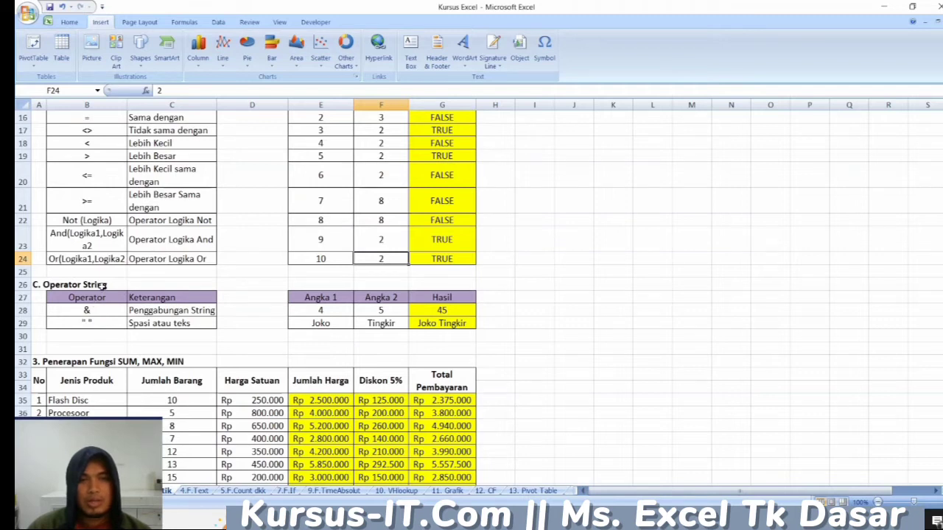
- Inspect the & operator in B28 and how the G28 formula joins the numbers in E28 and F28
left_click(101, 307)
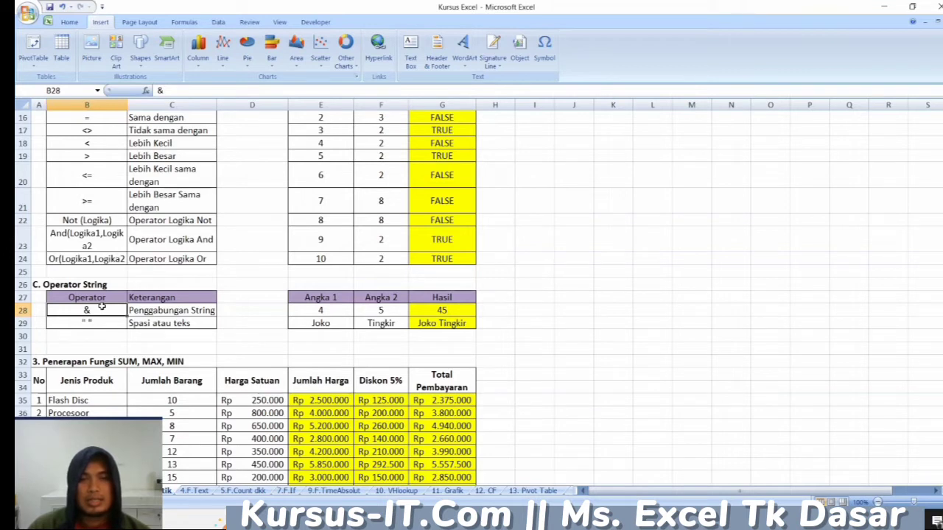
left_click(339, 308)
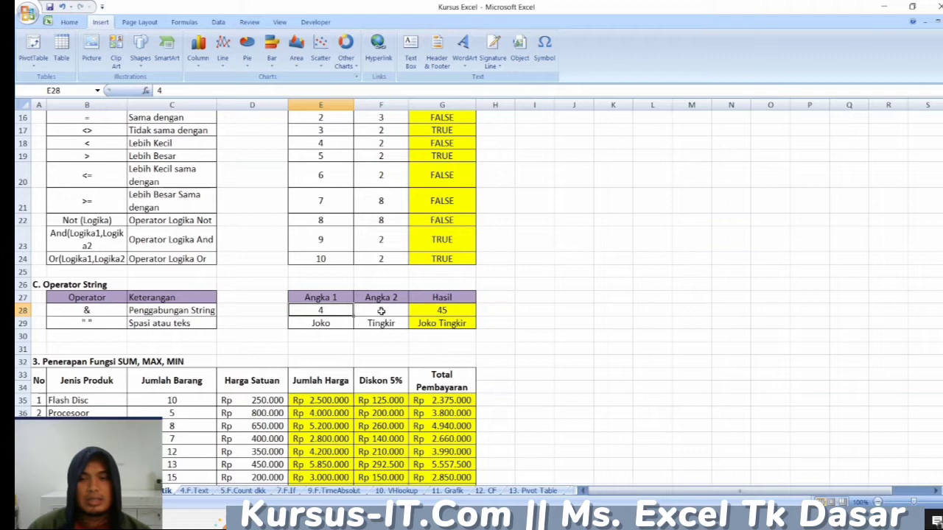
left_click(381, 311)
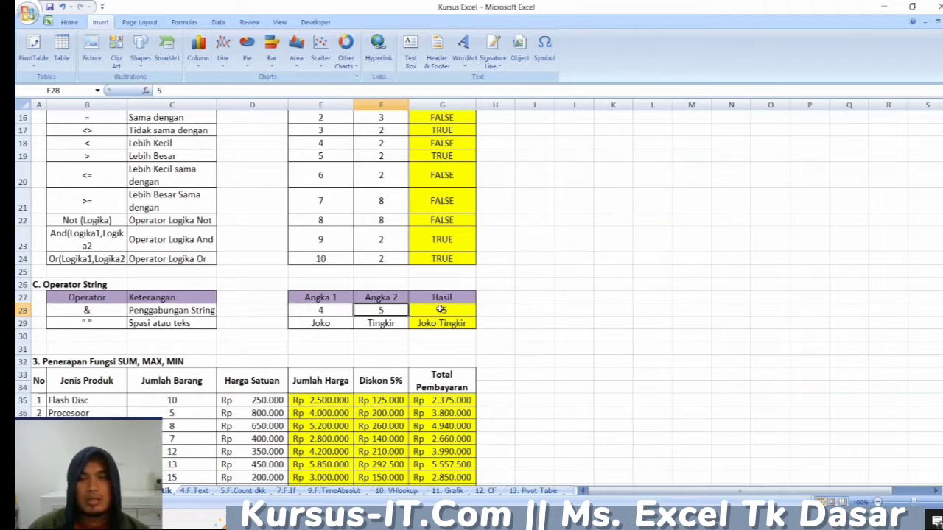
left_click(441, 310)
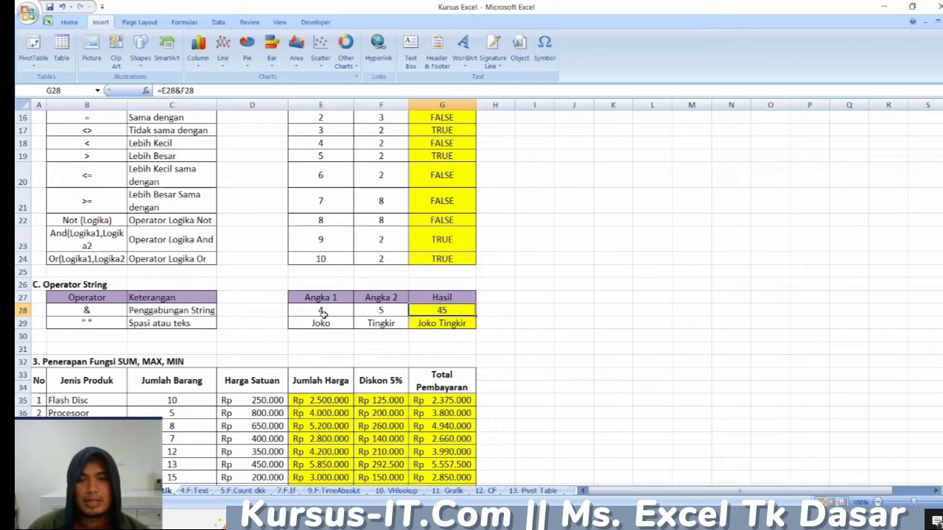
left_click(322, 310)
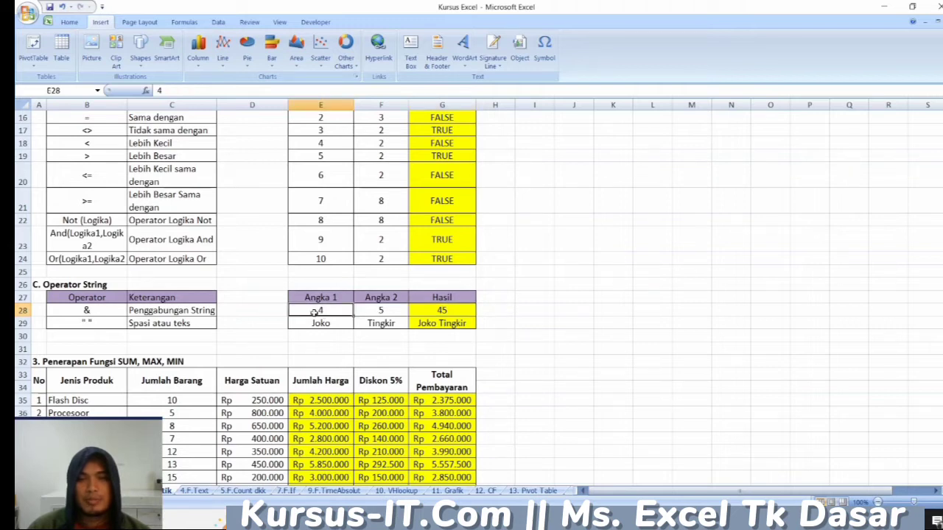
left_click(381, 310)
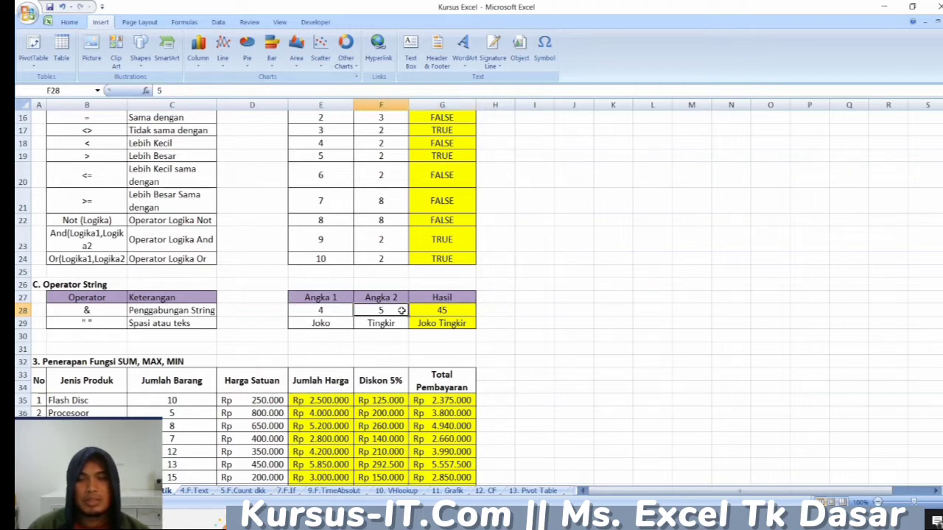
left_click(435, 311)
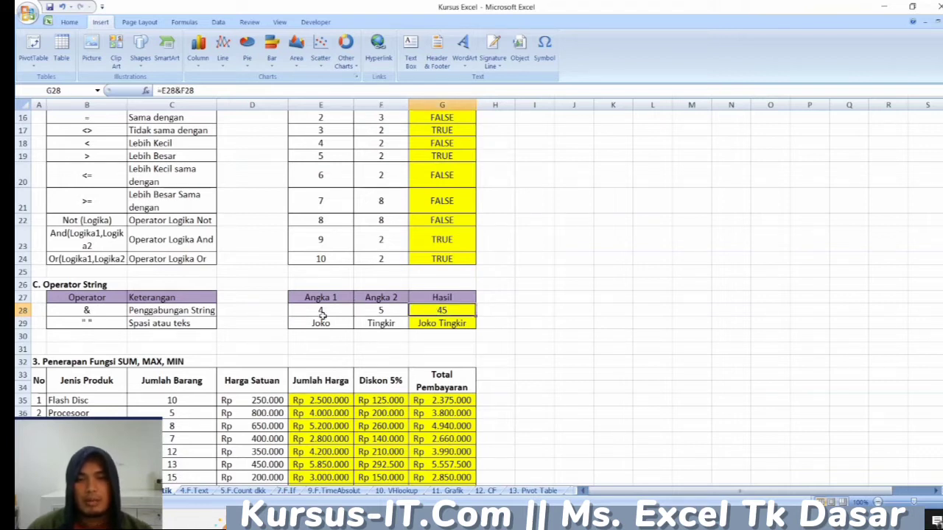
left_click(390, 315)
left_click(445, 312)
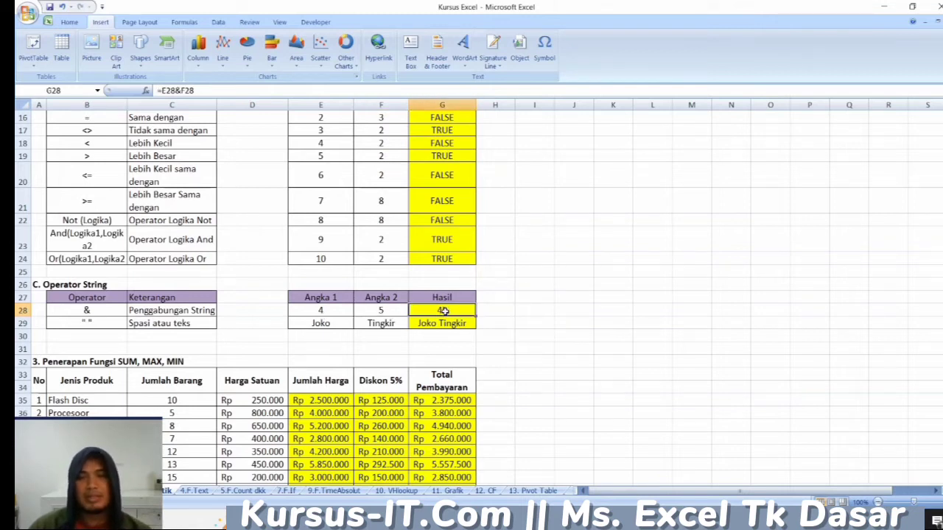
- Inspect the text joining in row 29, checking E29, F29 and the formula with a space in G29
left_click(333, 325)
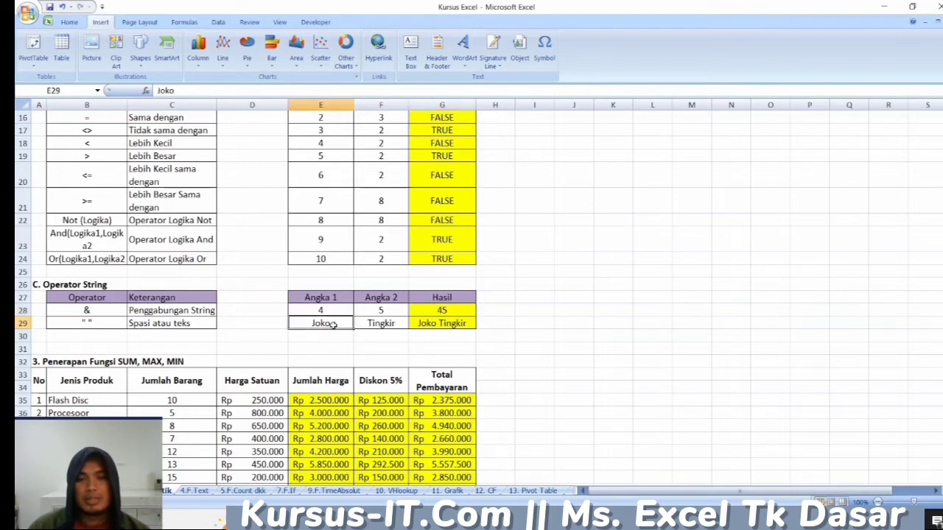
left_click(382, 325)
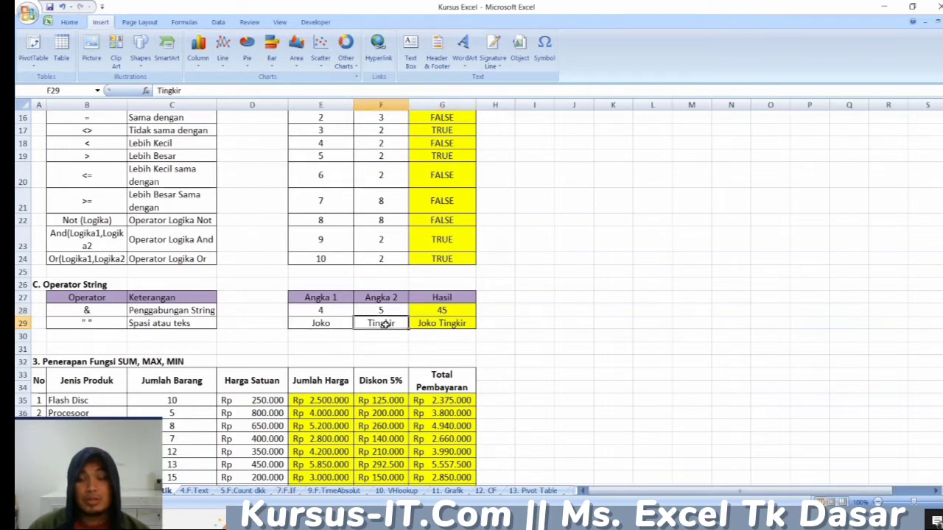
left_click(460, 324)
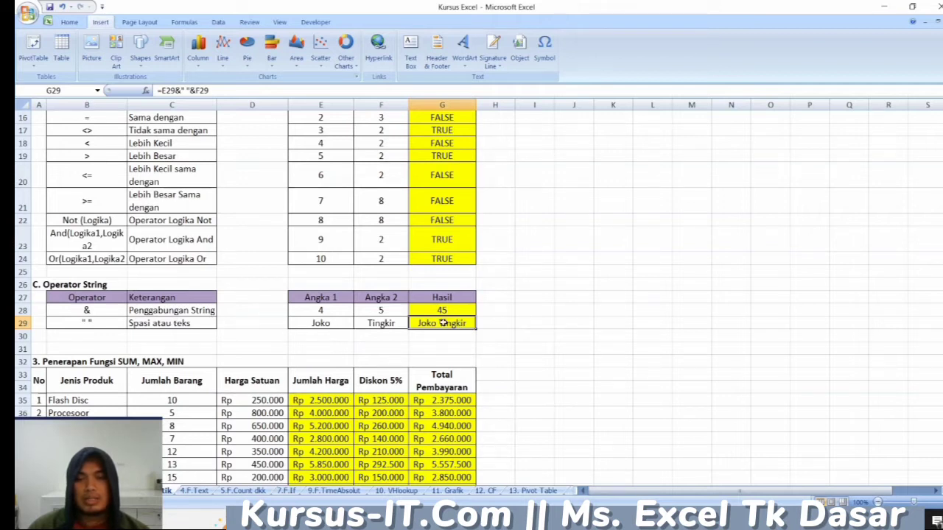
- Go to section 3 on the SUM, MAX and MIN functions and highlight its product data in B35:D44
scroll(436, 339, "down", 1)
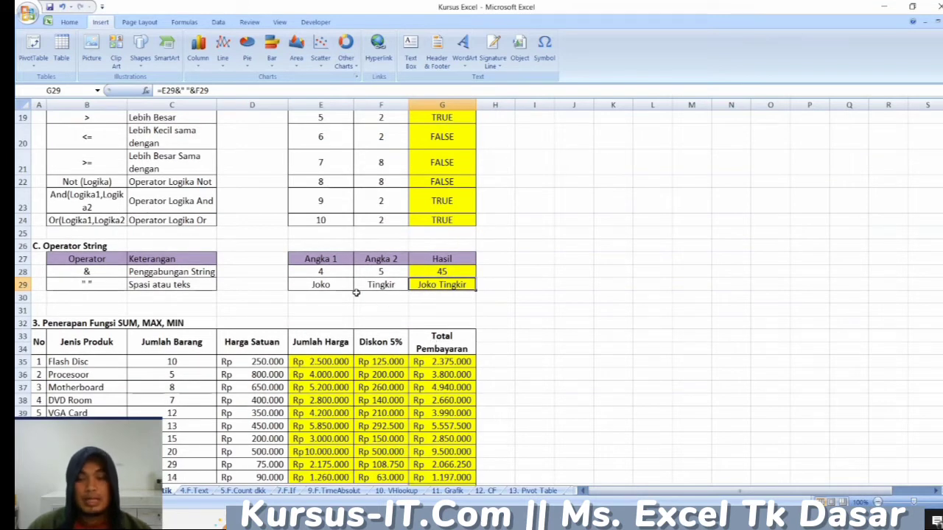
scroll(356, 292, "down", 3)
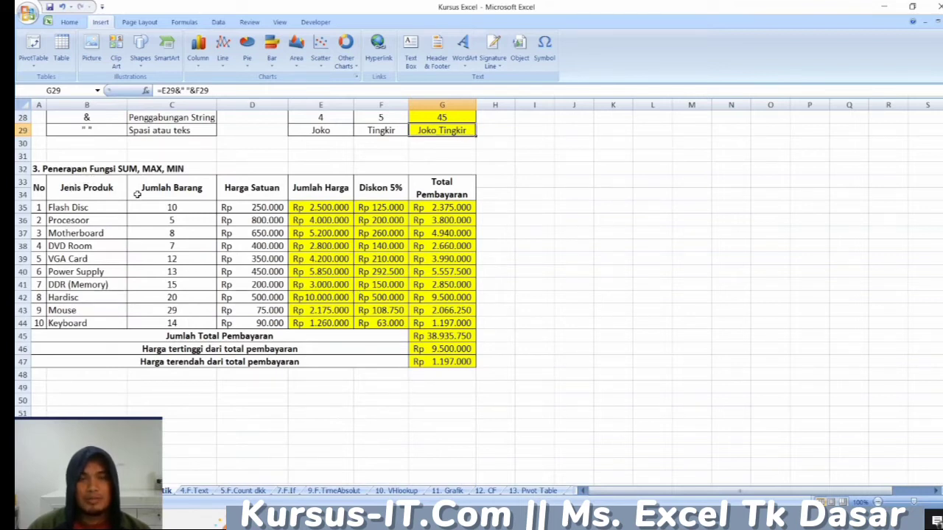
left_click(188, 171)
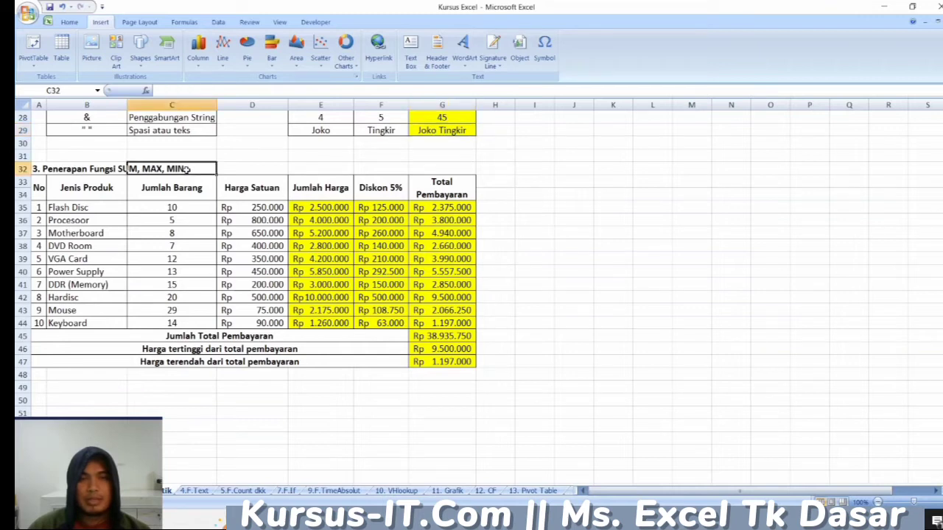
left_click_drag(109, 208, 247, 322)
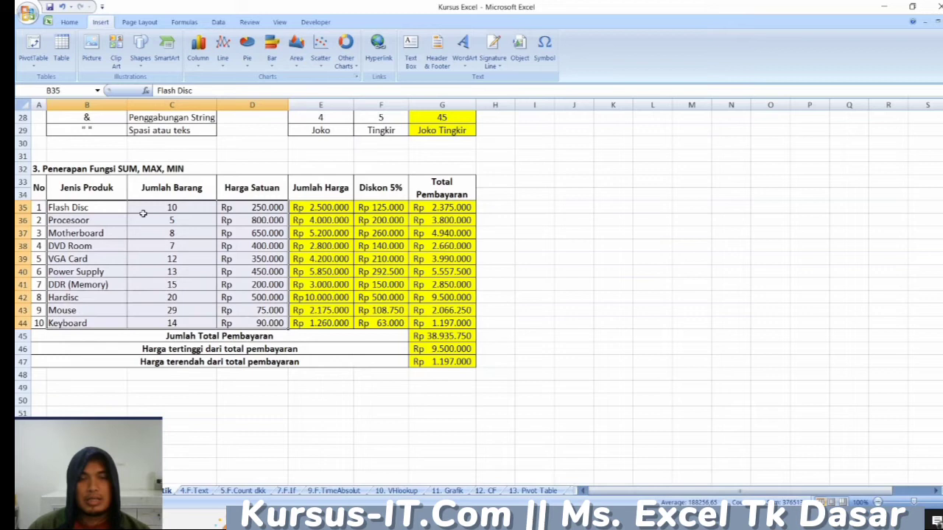
- Inspect the Flash Disc row's Jumlah Harga formula in E35 together with its quantity in C35 and unit price in D35
left_click(110, 208)
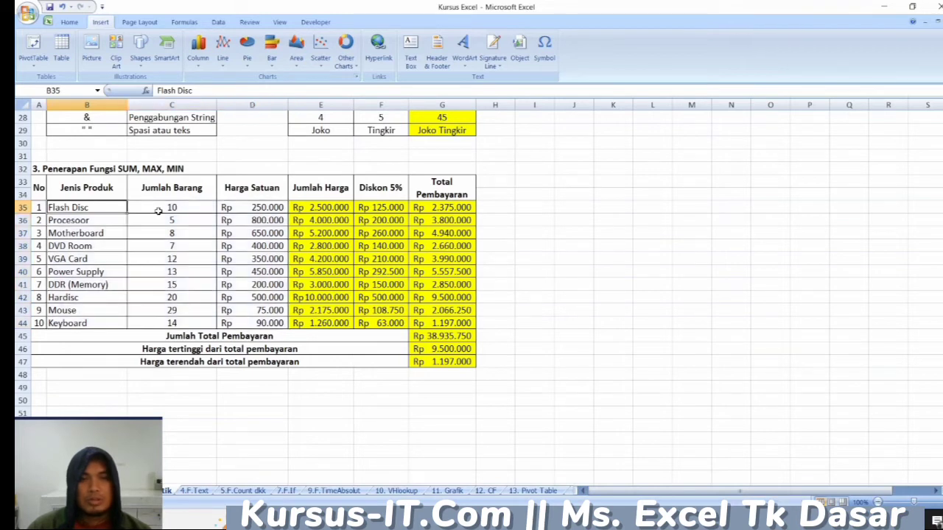
left_click(158, 211)
left_click(244, 209)
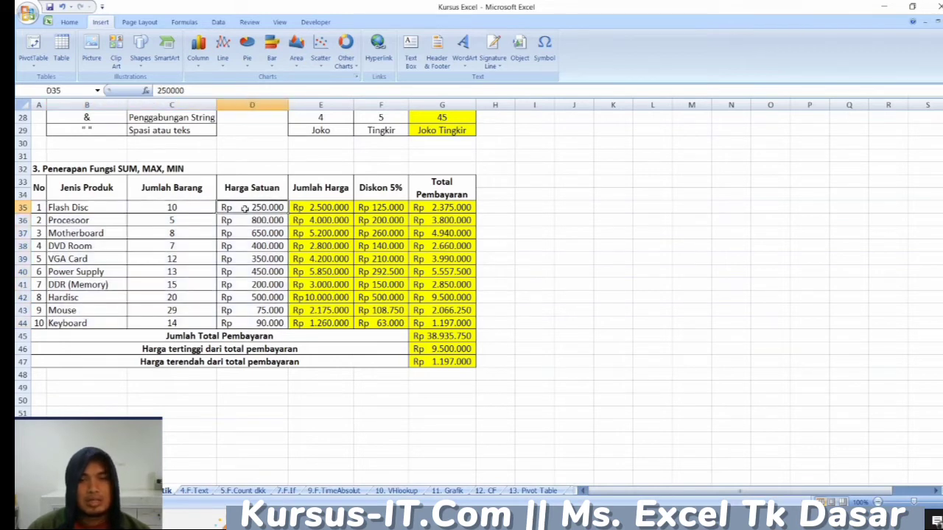
left_click(316, 207)
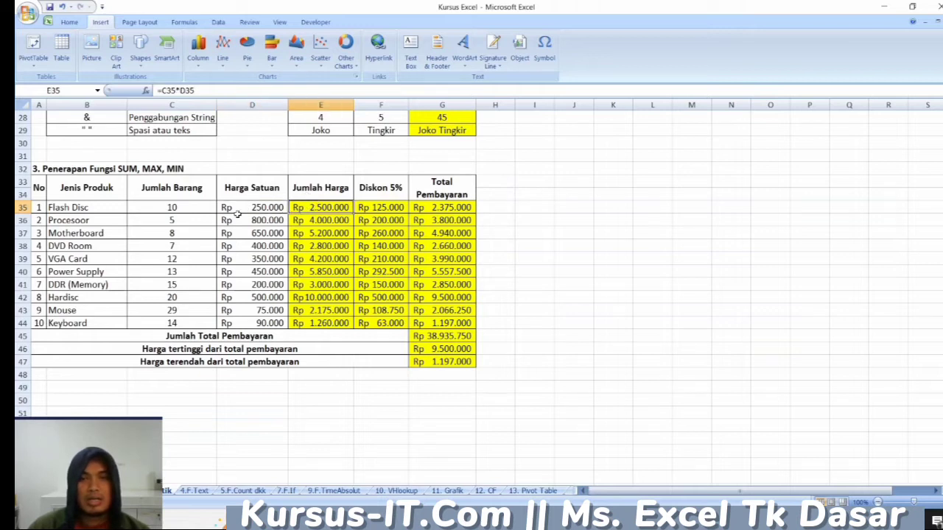
left_click(177, 209)
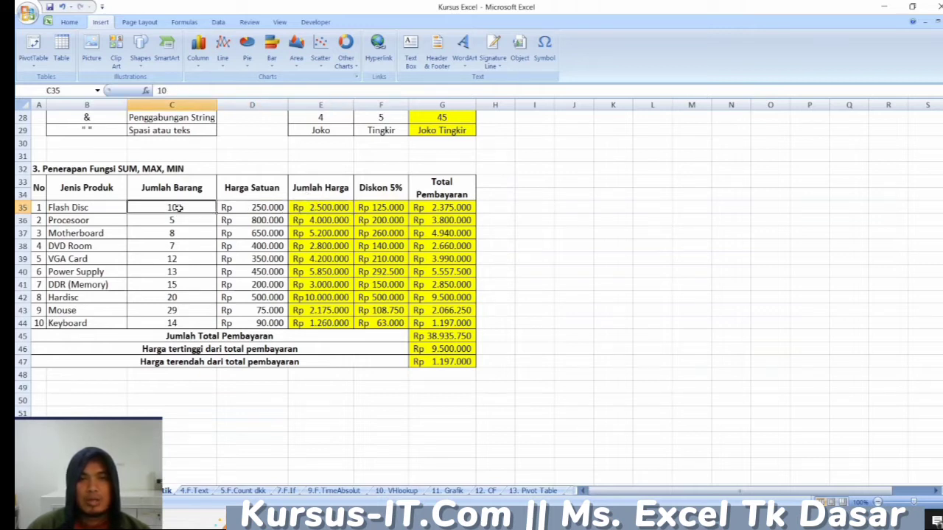
left_click(245, 207)
- Inspect the Diskon 5% formula in F35 and relate it to the percent operator in B12
left_click(377, 208)
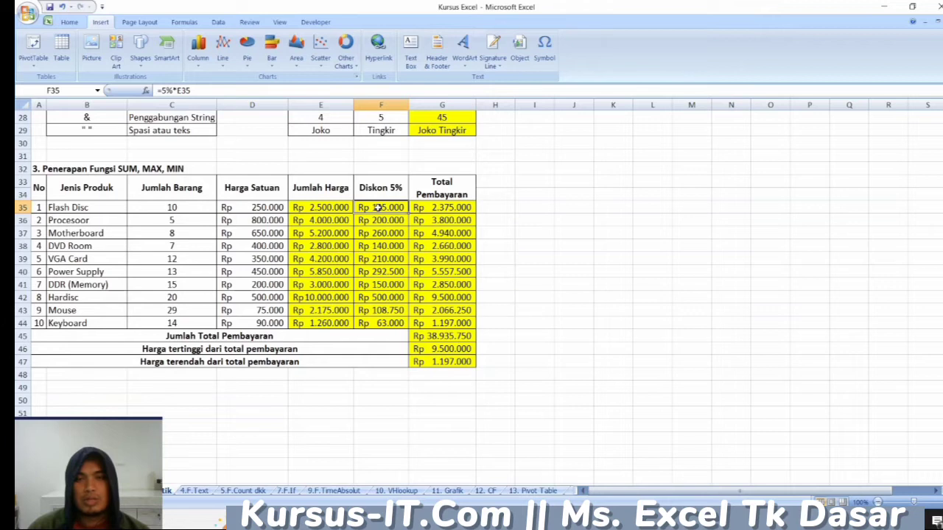
scroll(379, 233, "up", 9)
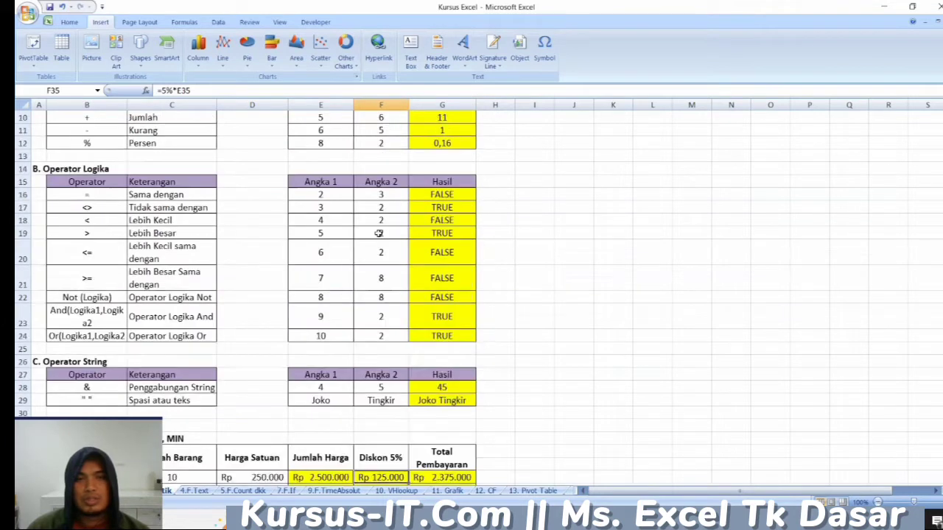
left_click(115, 260)
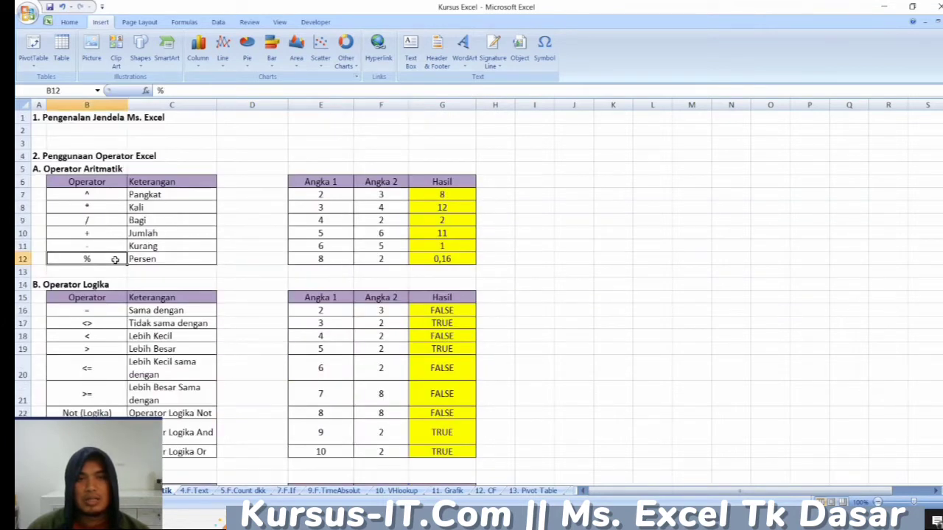
- Inspect the Total Pembayaran formula in G35 together with its source cells E35 and F35
scroll(221, 283, "down", 8)
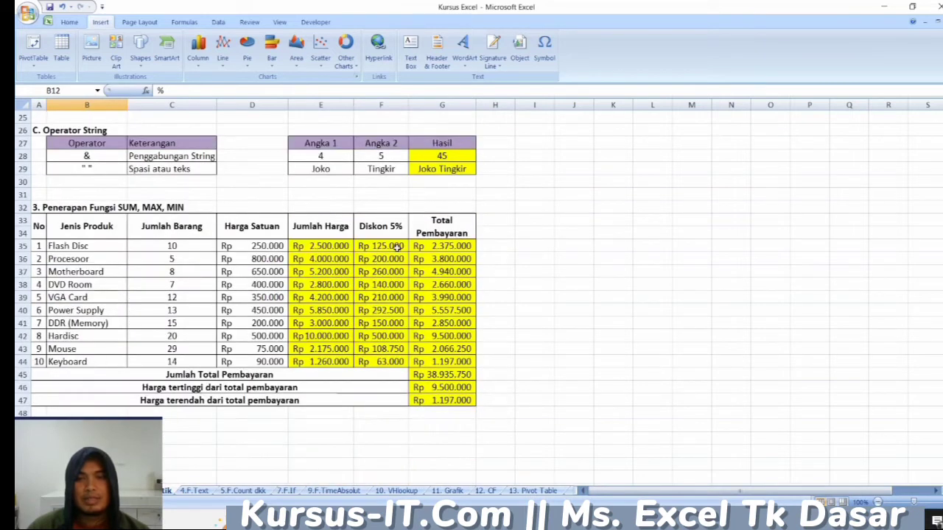
left_click(436, 247)
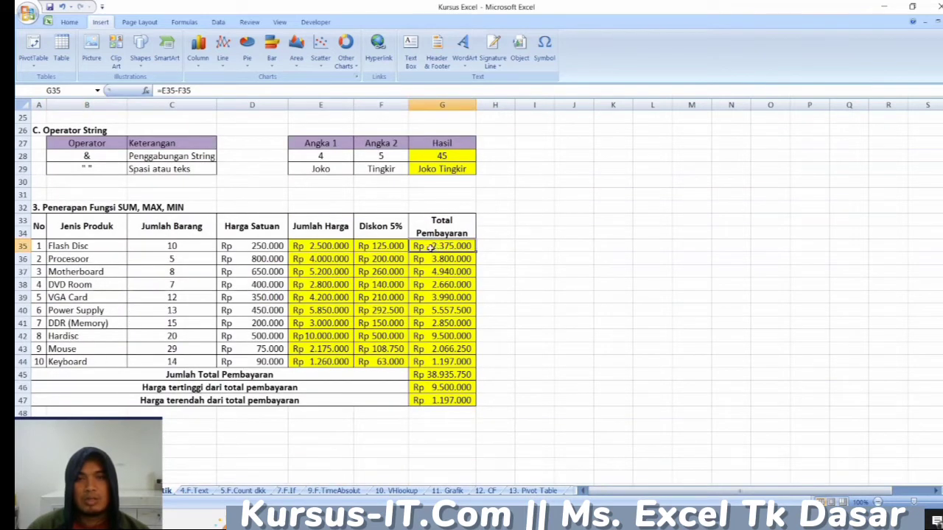
left_click(329, 246)
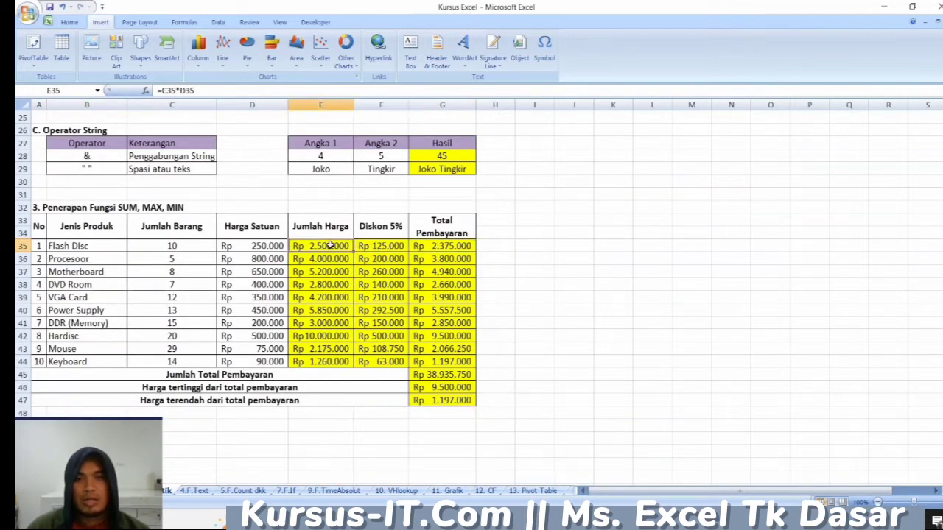
left_click(378, 247)
left_click(447, 246)
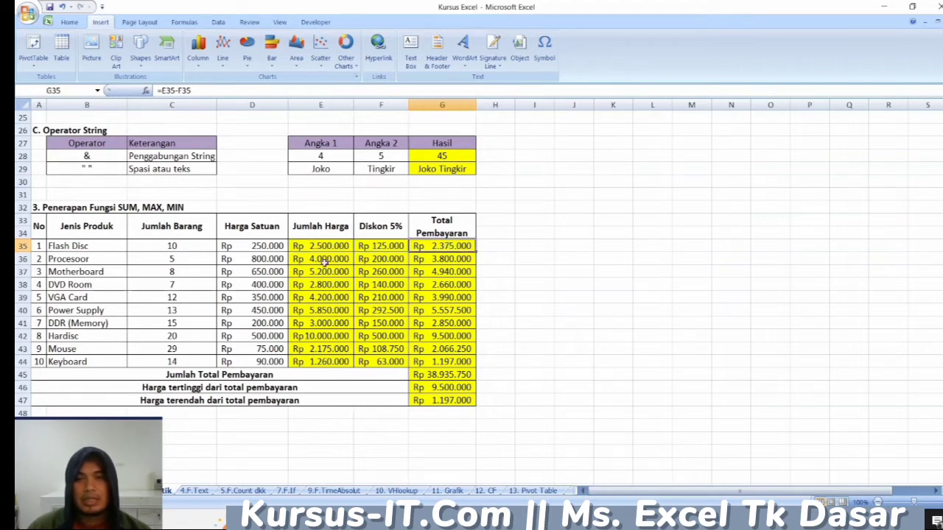
- Clear E36:G44 and refill it by copying the formulas of E35:G35 down through row 44
left_click_drag(322, 262, 434, 362)
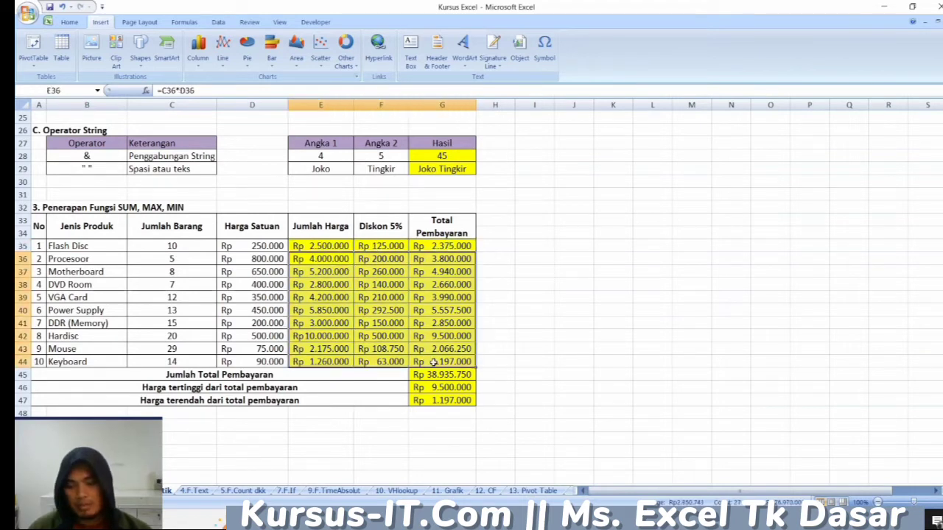
key("Delete")
left_click_drag(328, 245, 450, 247)
double_click(476, 254)
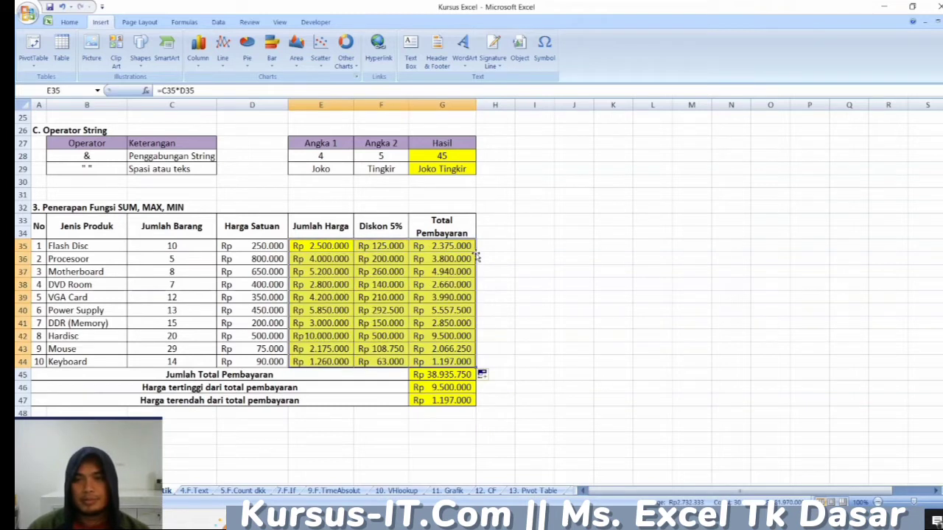
left_click(528, 313)
- Inspect the SUM, MAX and MIN formulas in G45, G46 and G47 below the product table
scroll(374, 342, "down", 2)
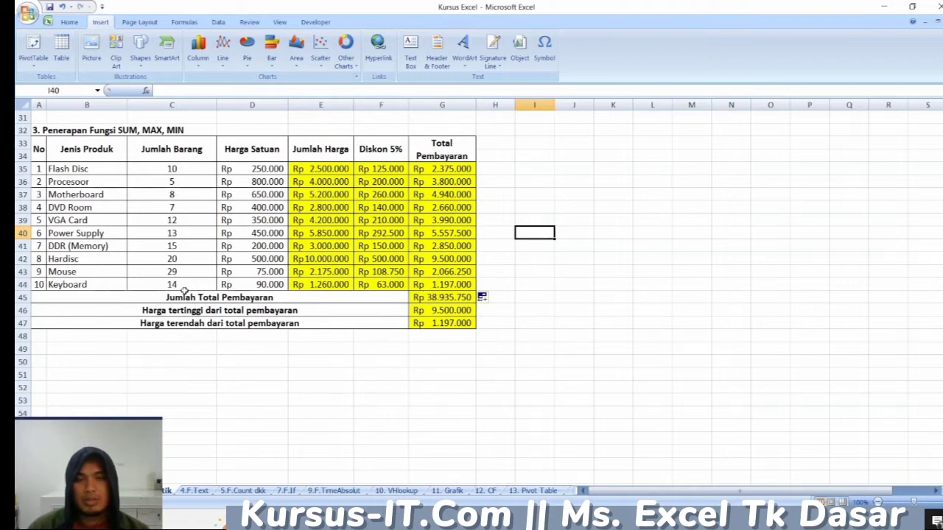
left_click(432, 296)
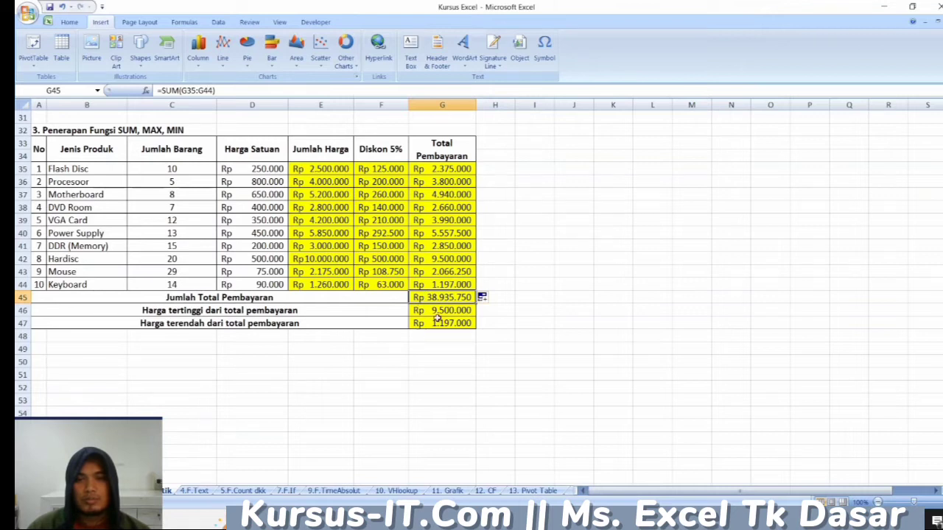
left_click(442, 311)
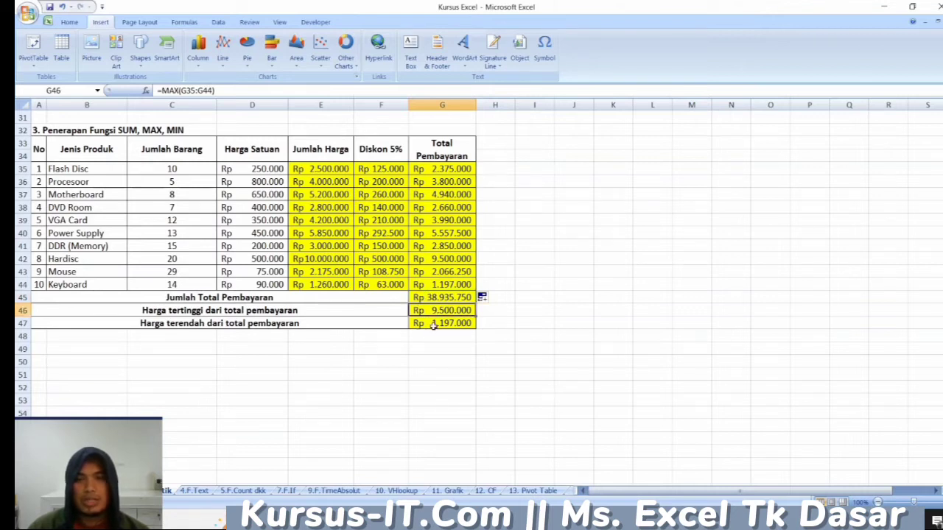
left_click(434, 324)
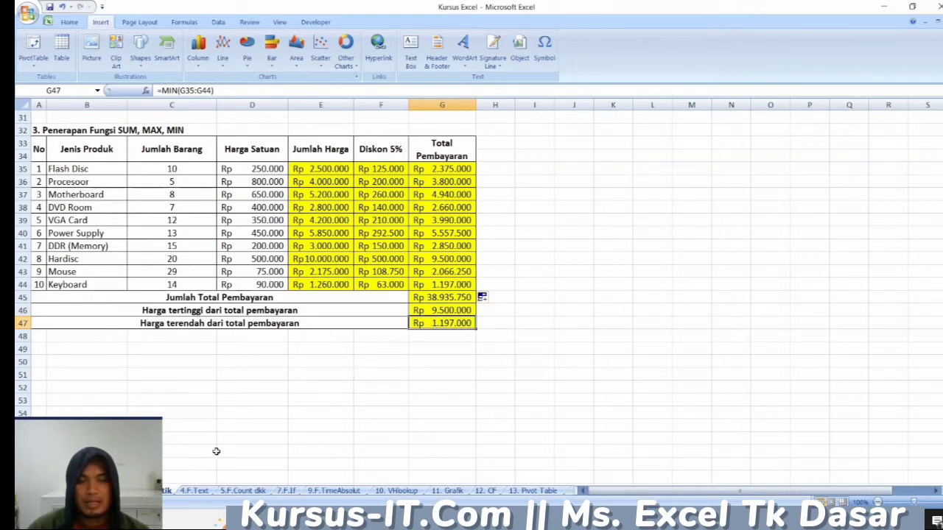
- Open the 4.F.Text sheet and inspect its text function heading and the Gabung Nama formula in D4
left_click(193, 498)
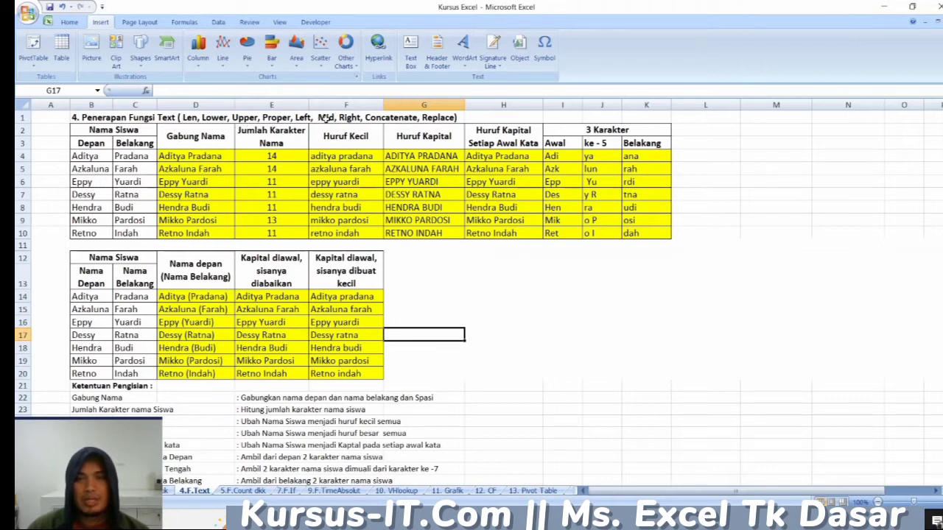
left_click(445, 119)
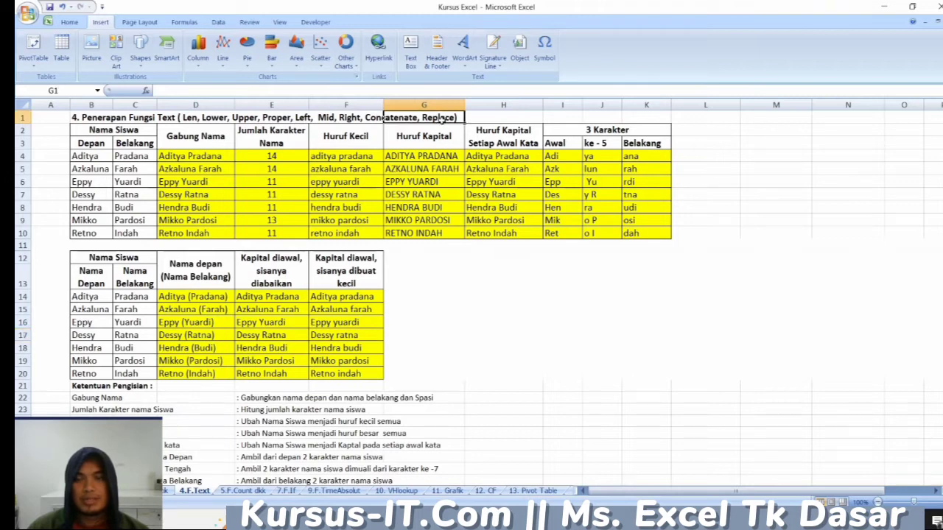
left_click(159, 157)
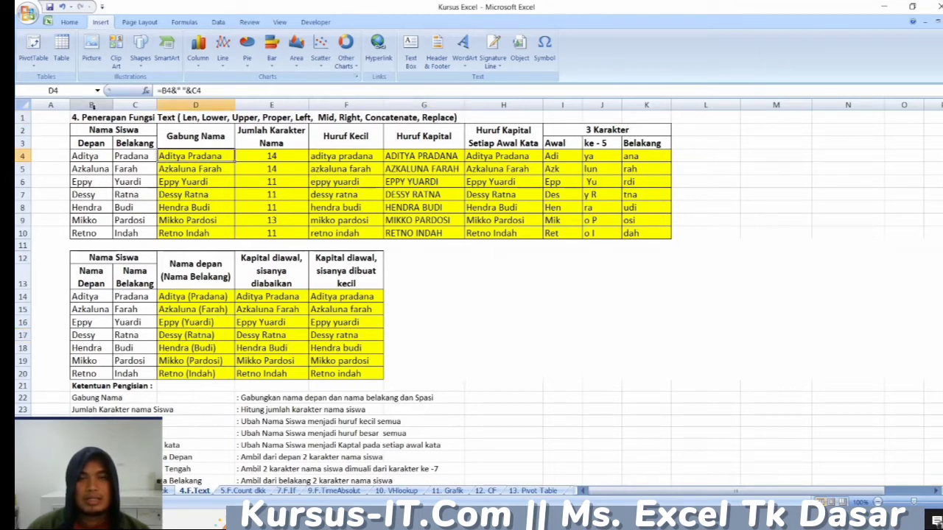
- Examine the Depan and Belakang name columns, cells B4 and C4, and the Gabung Nama formula in D4 that joins them
left_click(92, 106)
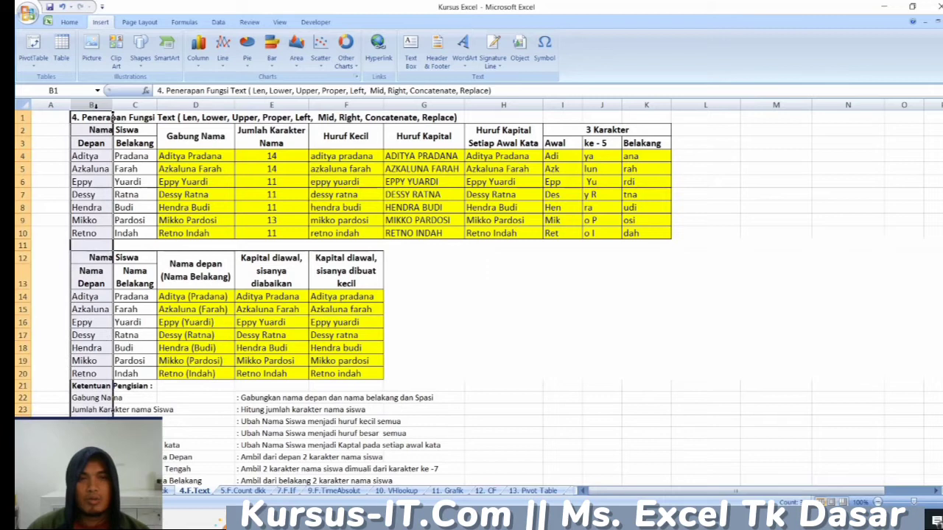
left_click(138, 106)
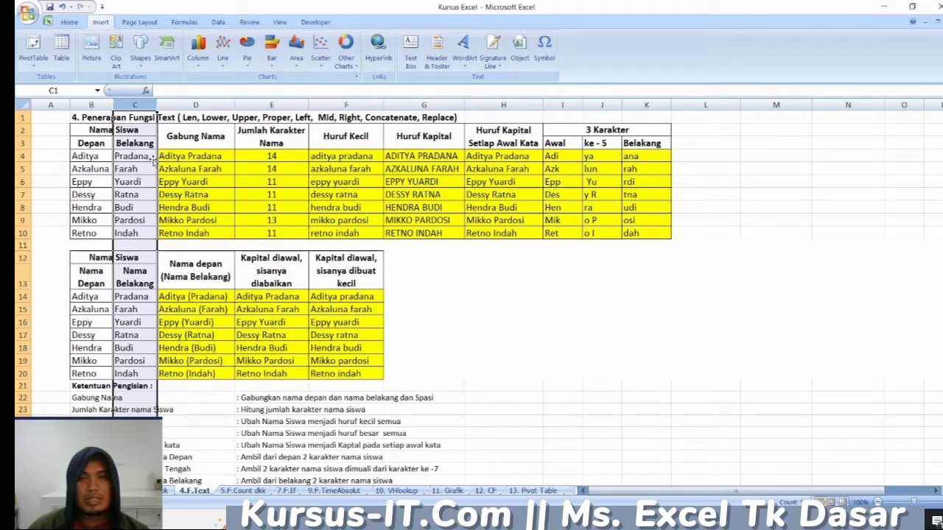
left_click(98, 159)
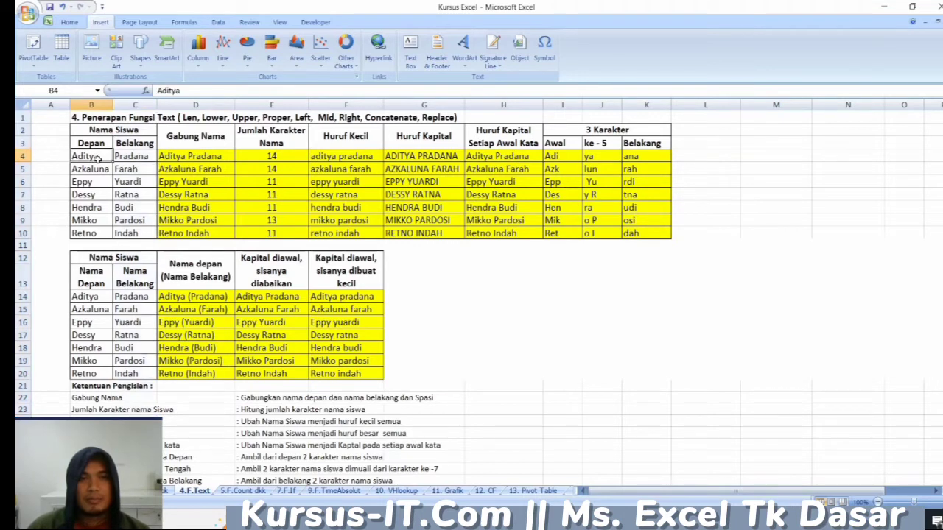
left_click(129, 156)
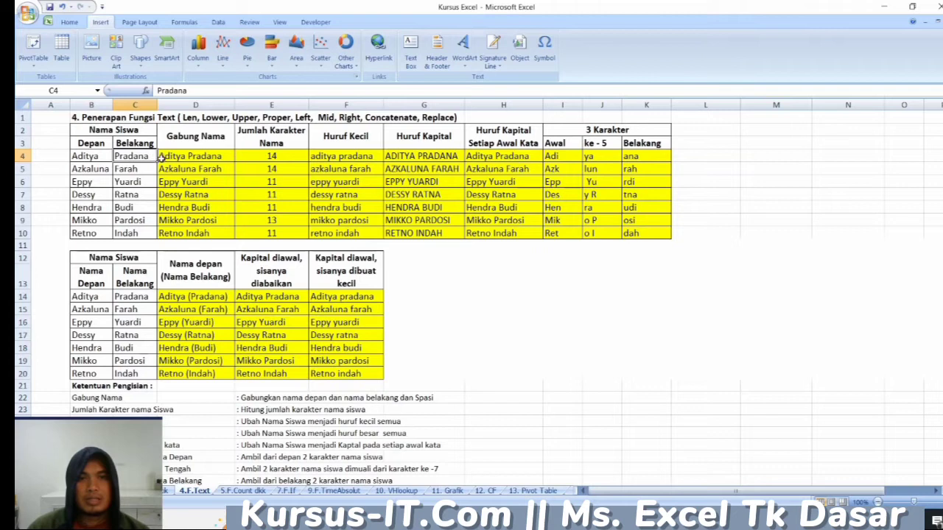
left_click(170, 158)
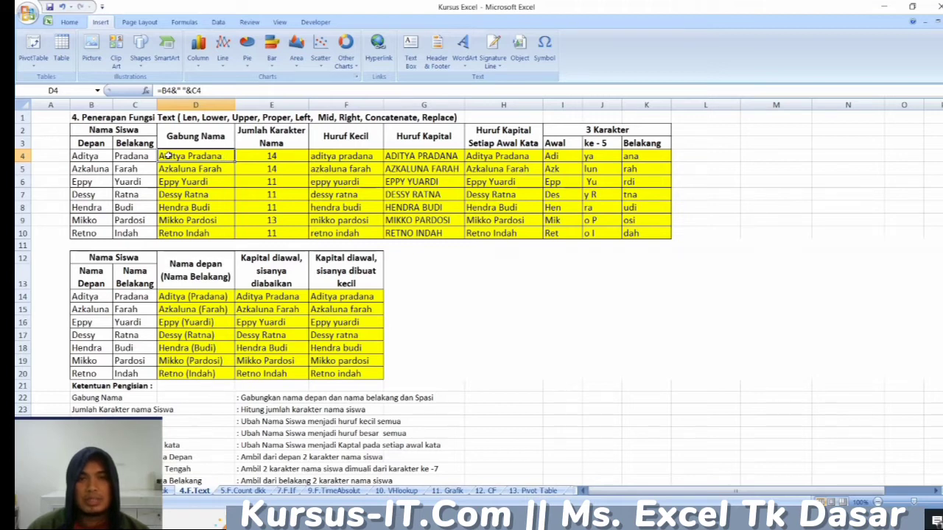
- Inspect the LEN, LOWER, UPPER and PROPER formulas in E4, F4, G4 and H4 of the student name table
left_click(263, 157)
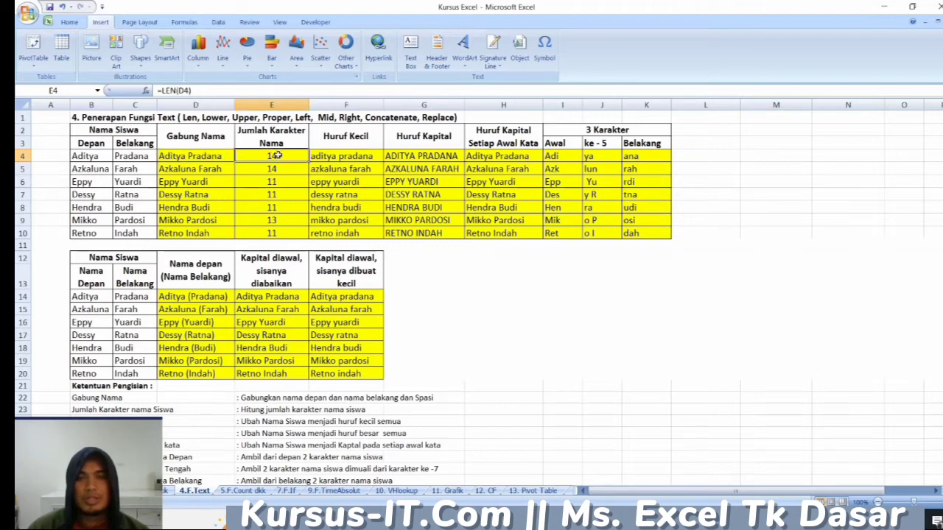
left_click(326, 156)
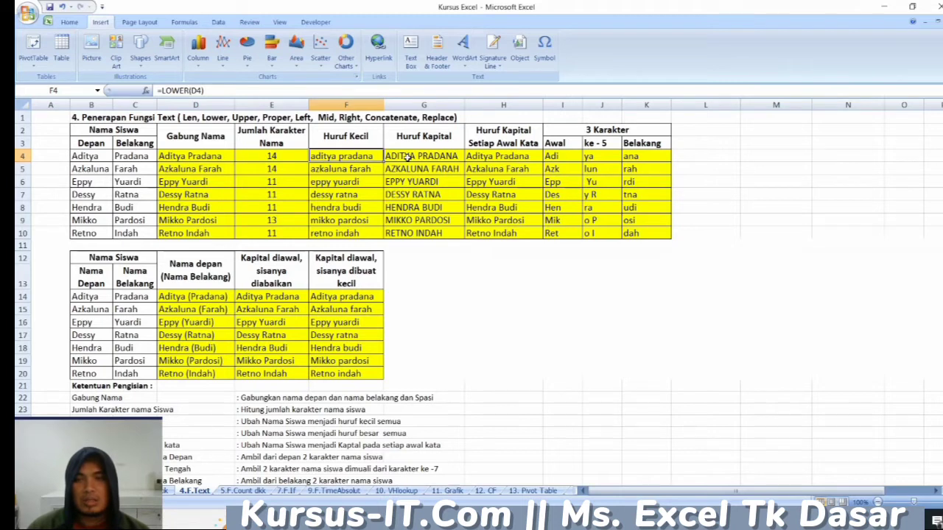
left_click(408, 157)
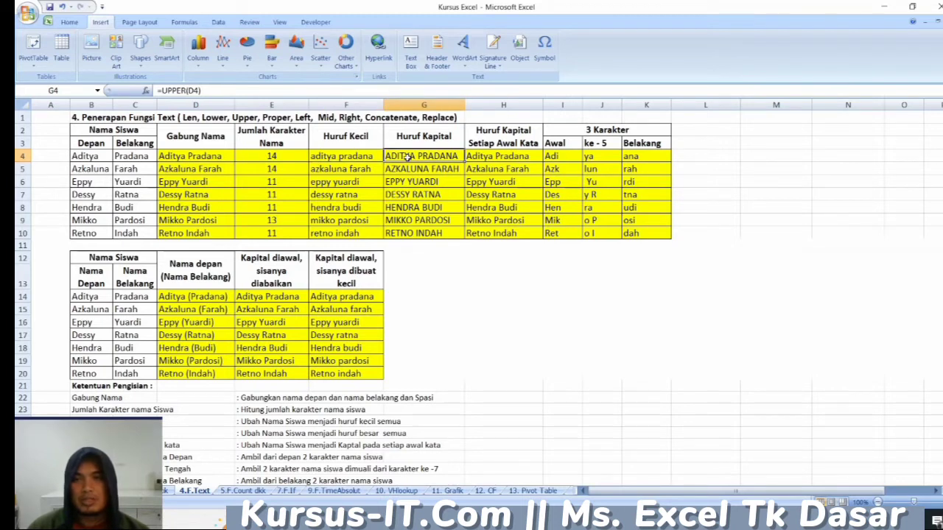
left_click(475, 159)
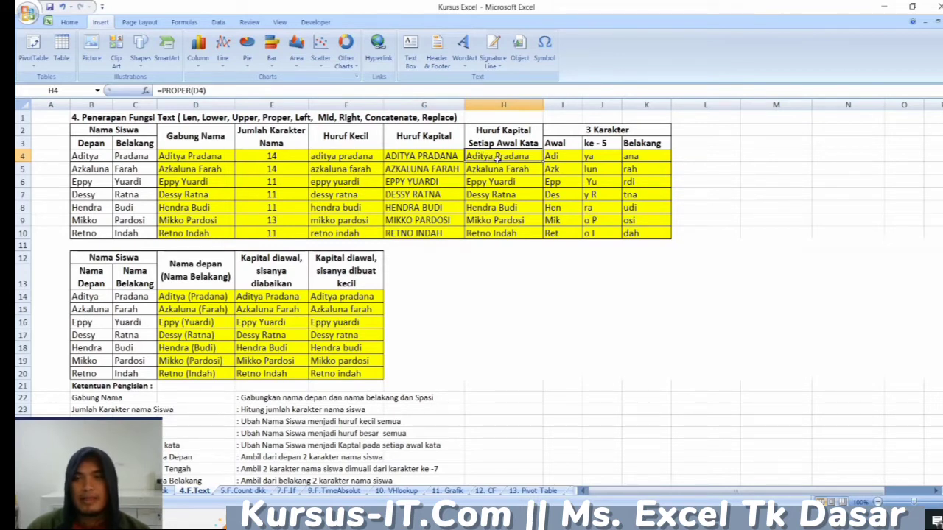
- Inspect the Awal, ke - 5 and Belakang headings under 3 Karakter and the LEFT formula in I4
left_click(562, 145)
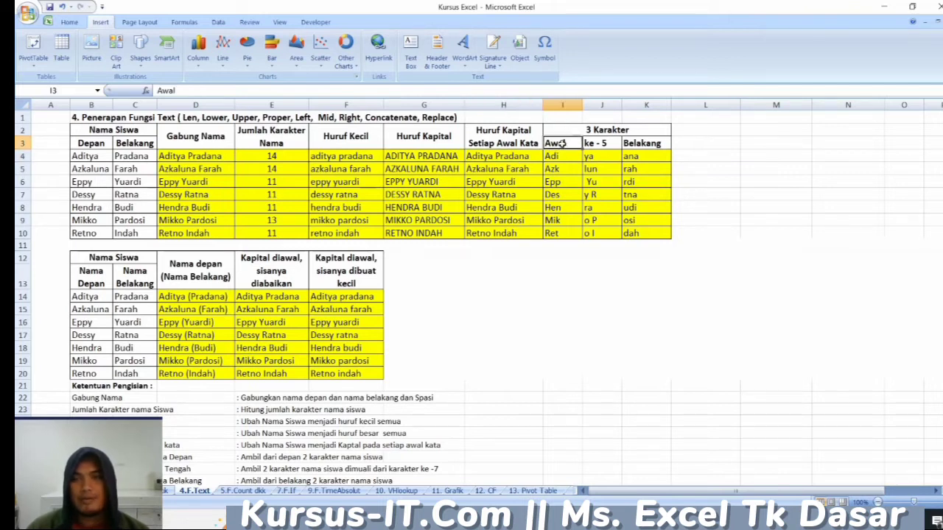
left_click(589, 143)
left_click(635, 143)
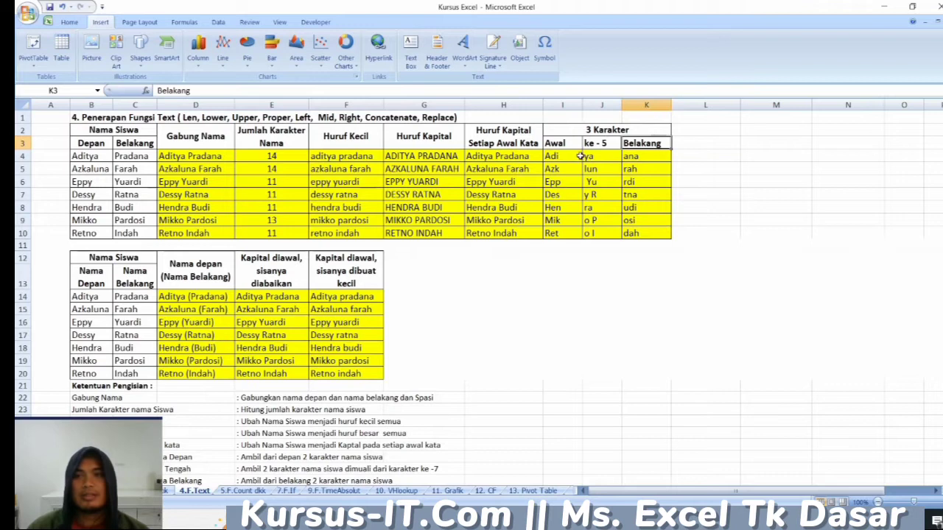
left_click(578, 157)
- Inspect the REPLACE formula in E14 of the second name table and the Ketentuan Pengisian notes below it
scroll(214, 335, "down", 1)
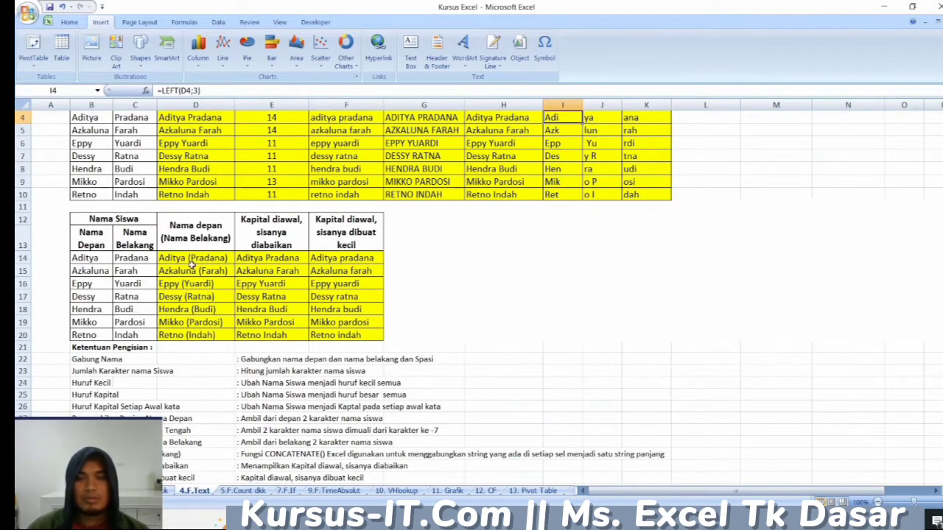
scroll(205, 290, "up", 1)
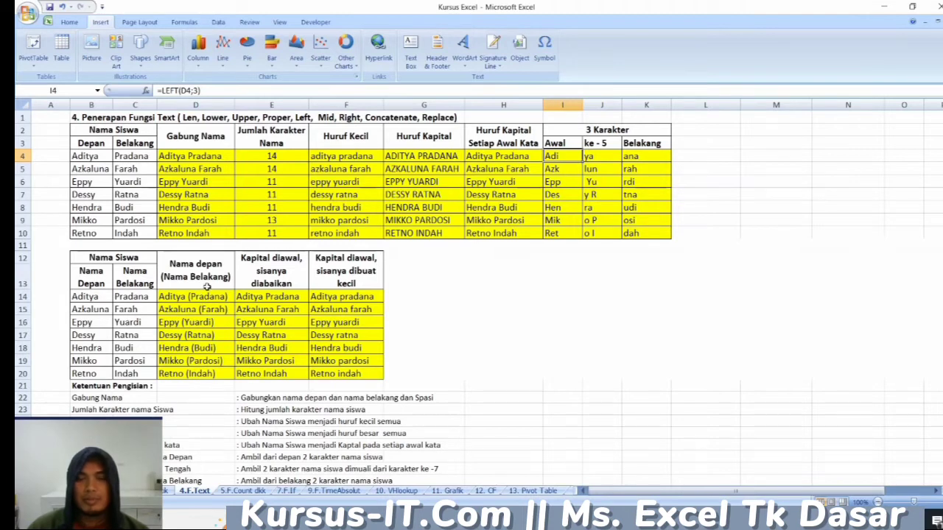
left_click(258, 298)
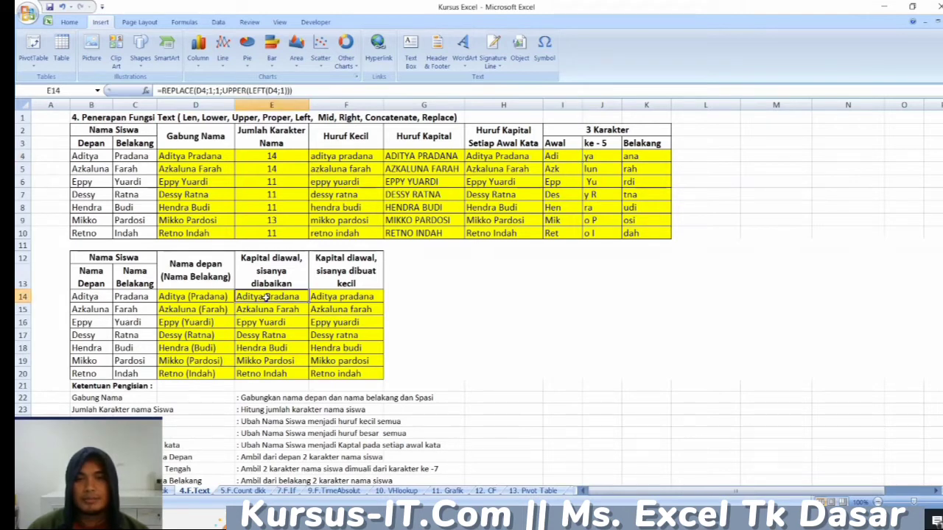
scroll(211, 312, "down", 4)
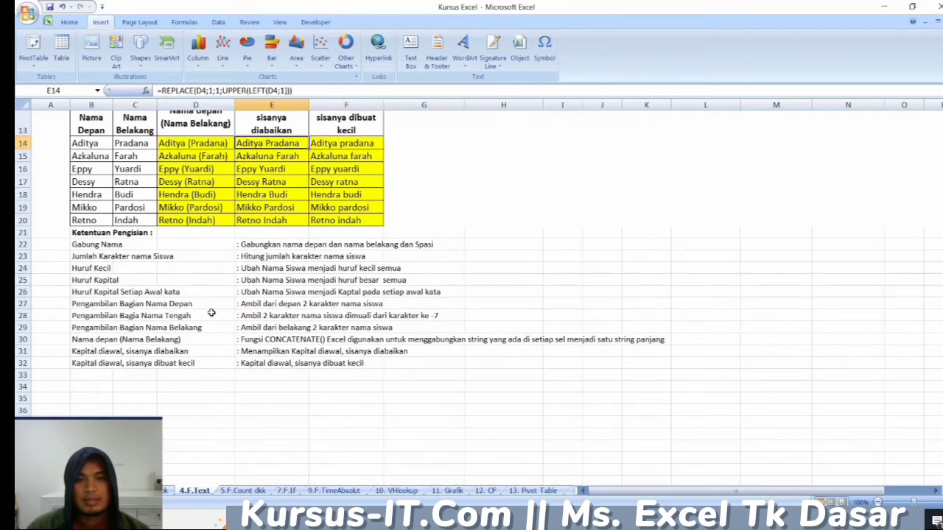
- Open the 5.F.Count dkk sheet and inspect its COUNT, COUNTA, COUNTBLANK and COUNTIF heading in row 2
left_click(235, 489)
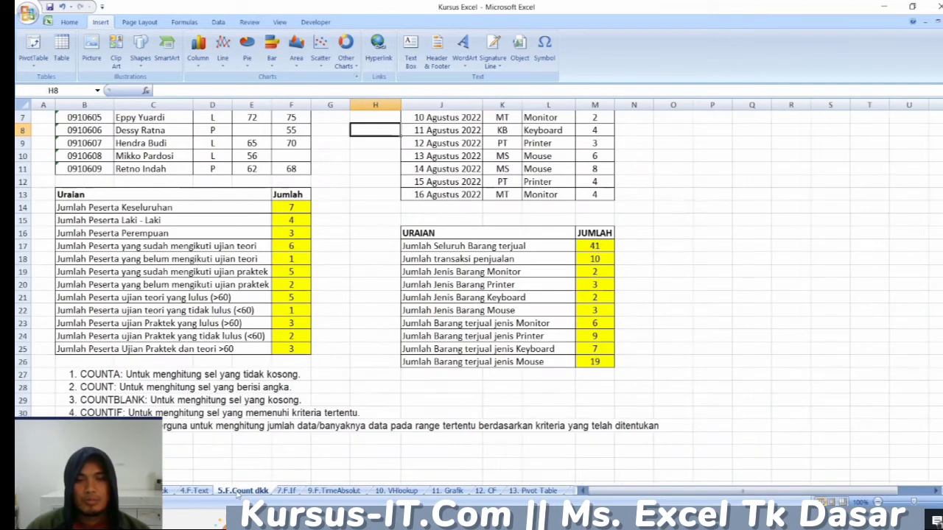
scroll(220, 262, "up", 2)
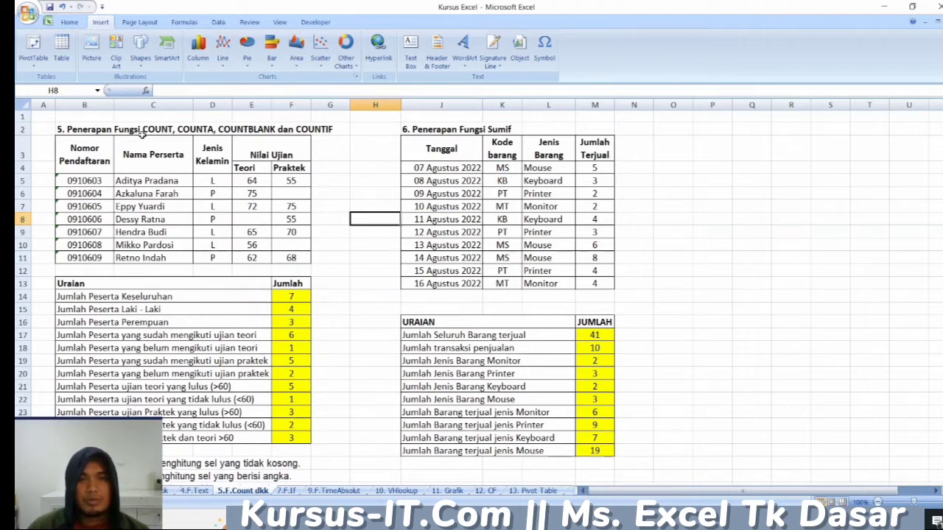
left_click(239, 133)
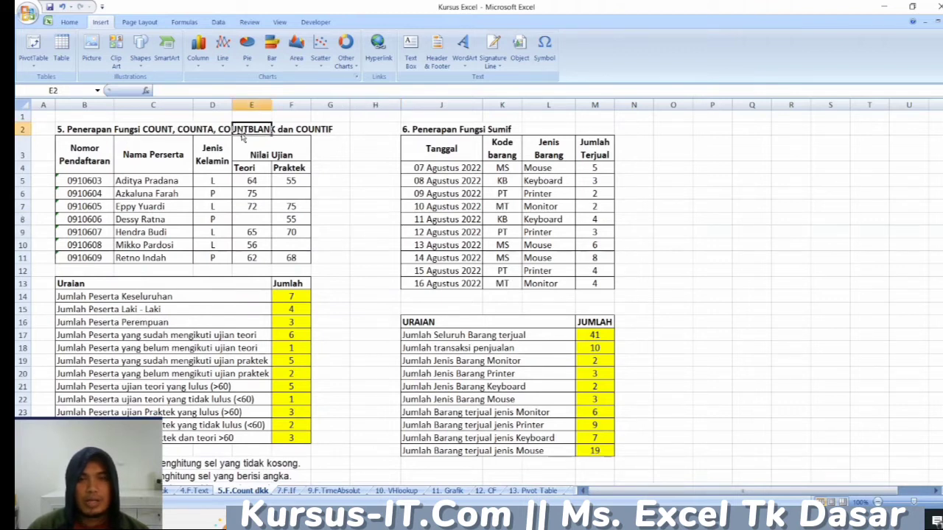
left_click(313, 130)
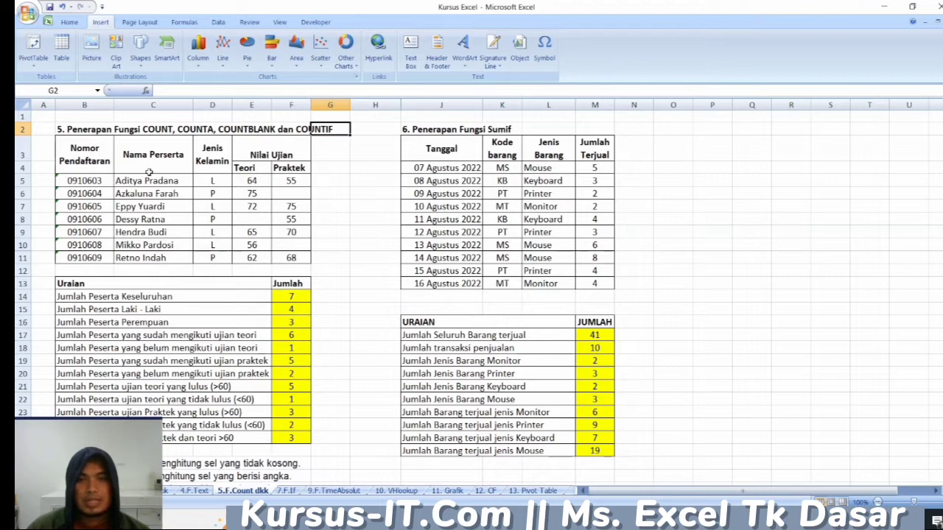
- Examine the participant data in B5:F11, its Teori and Praktek headings, and the empty score cells F6, E8 and F10
left_click_drag(93, 181, 294, 257)
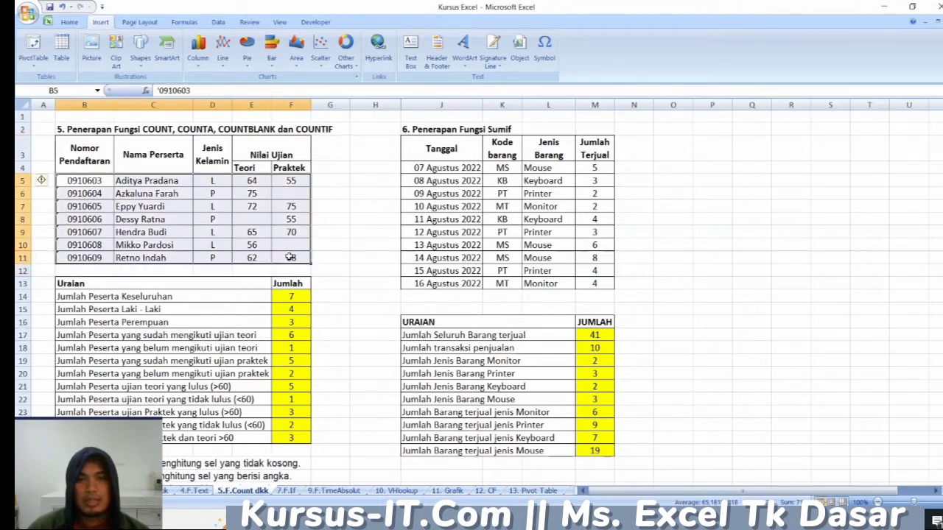
left_click(255, 168)
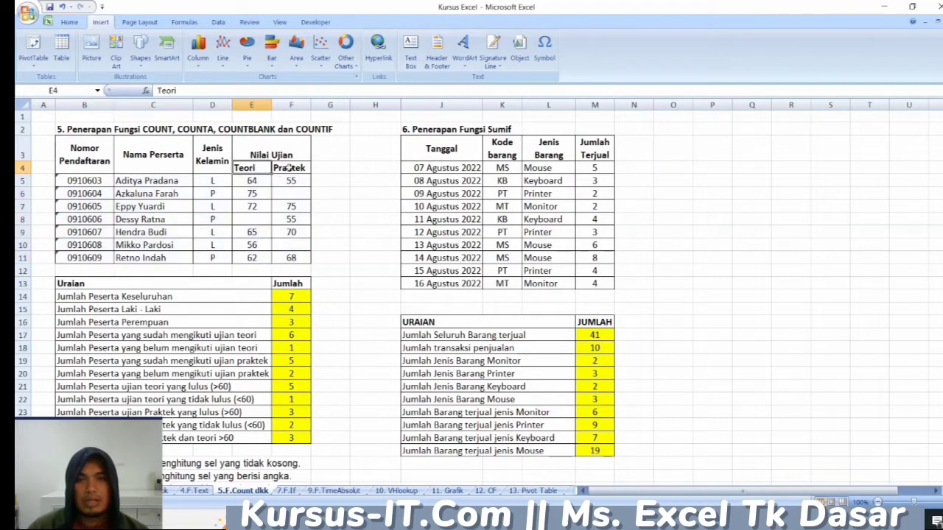
left_click(291, 169)
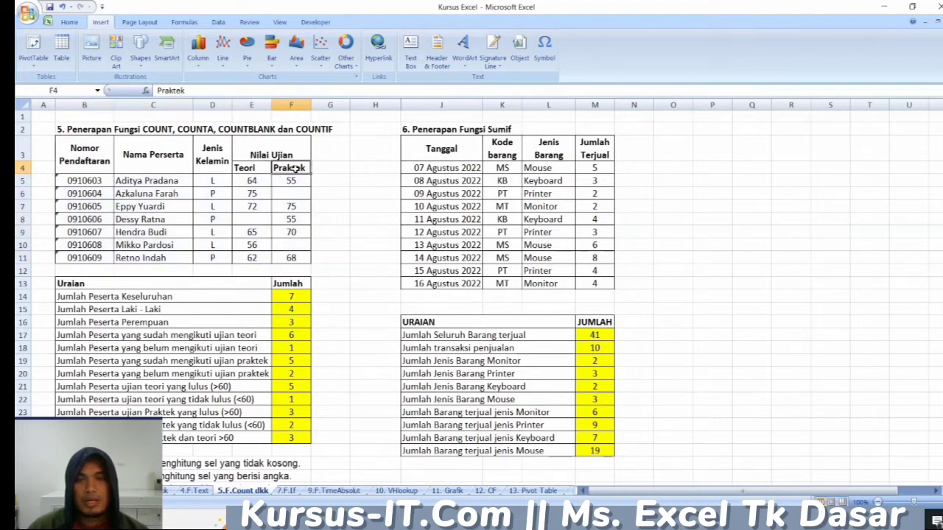
left_click(255, 219)
left_click(284, 192)
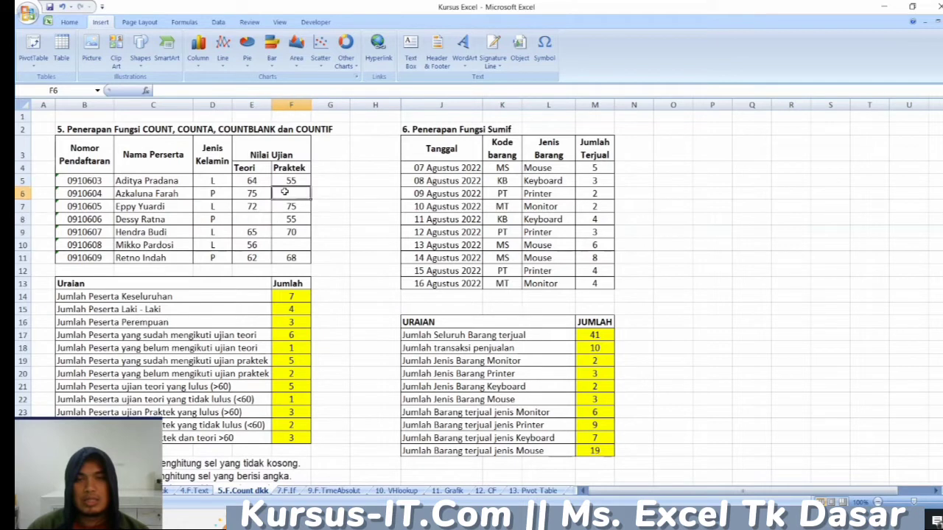
left_click(256, 219)
left_click(283, 245)
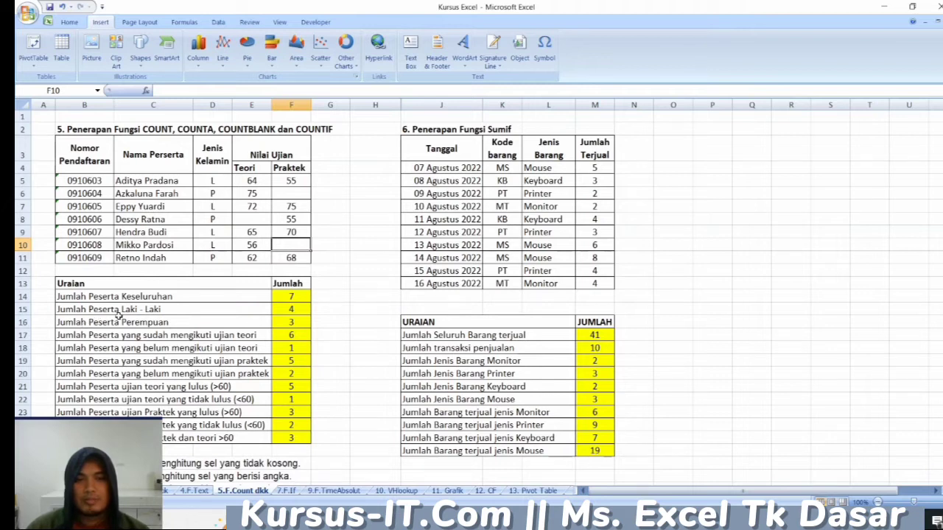
- Examine the Laki - Laki and Perempuan count rows, the gender code in D5, and the COUNTBLANK formula in F20
left_click(128, 309)
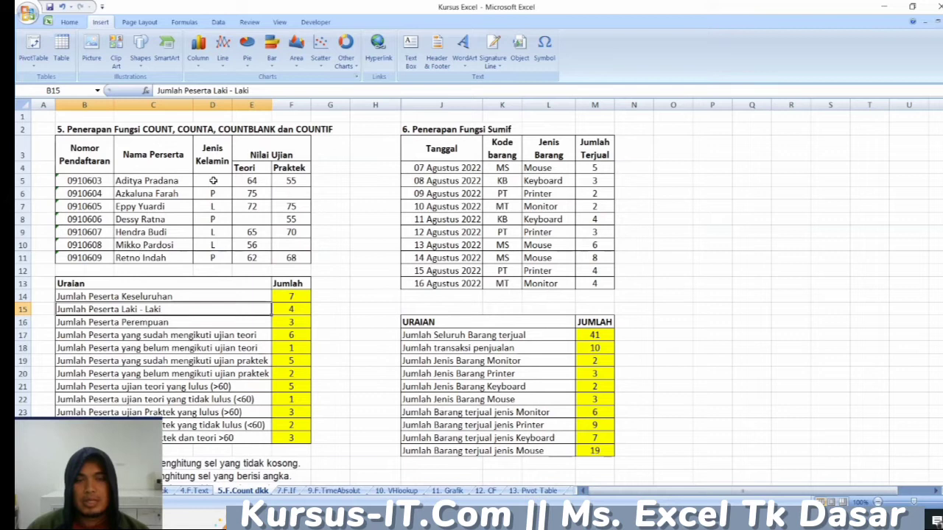
left_click(212, 181)
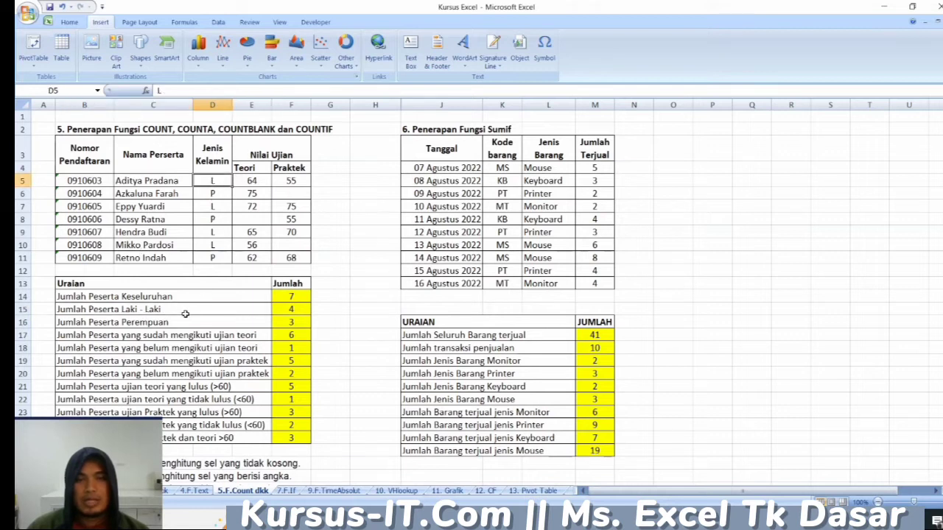
left_click(93, 322)
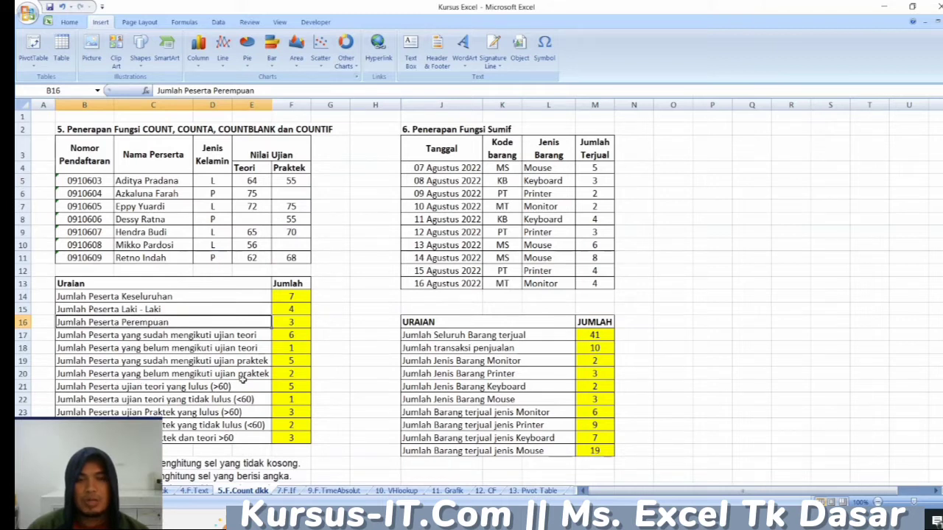
left_click(281, 372)
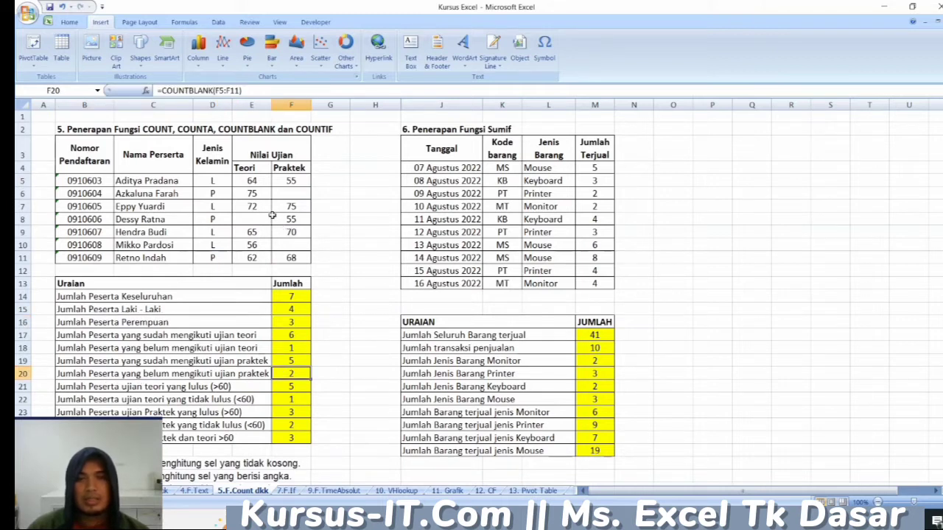
- Examine the Teori exam scores in E5:E11, including the empty cell E8
left_click(260, 172)
left_click_drag(260, 172, 252, 259)
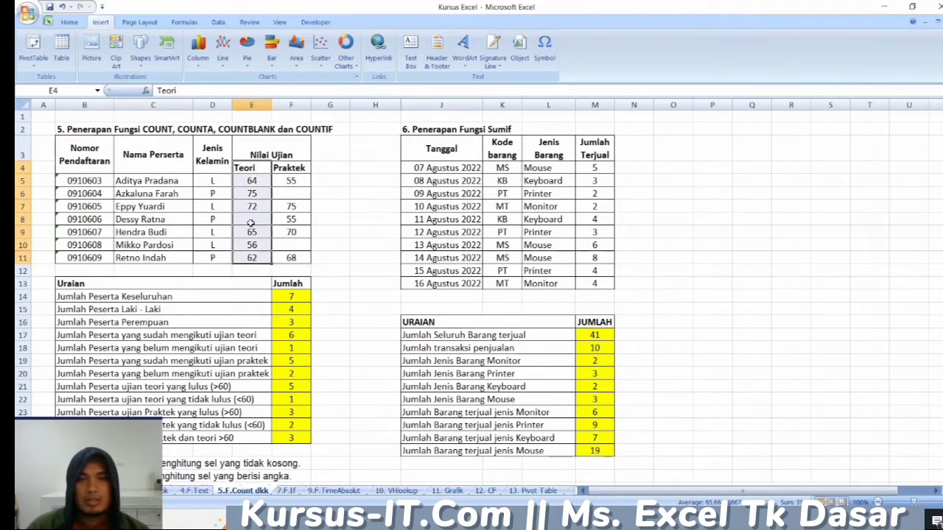
left_click(255, 183)
left_click(253, 220)
left_click_drag(251, 181, 254, 261)
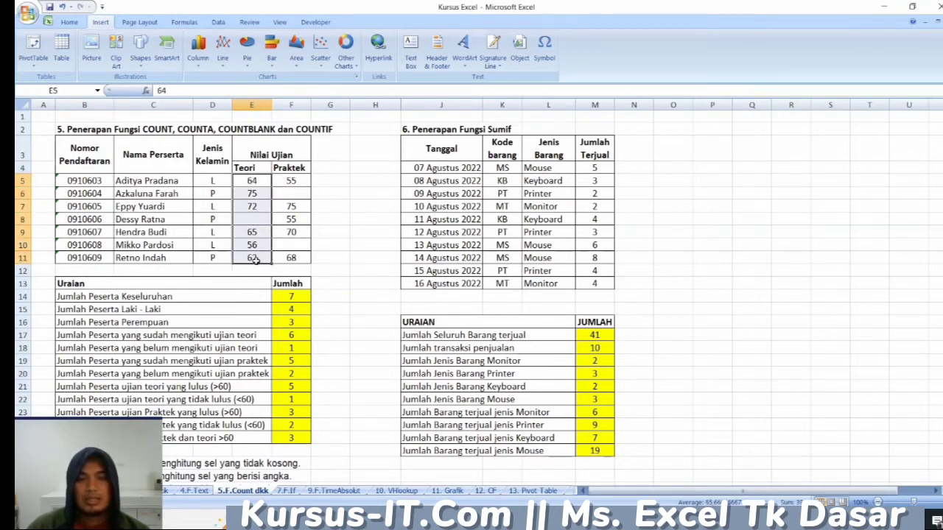
scroll(258, 246, "down", 1)
scroll(270, 314, "up", 1)
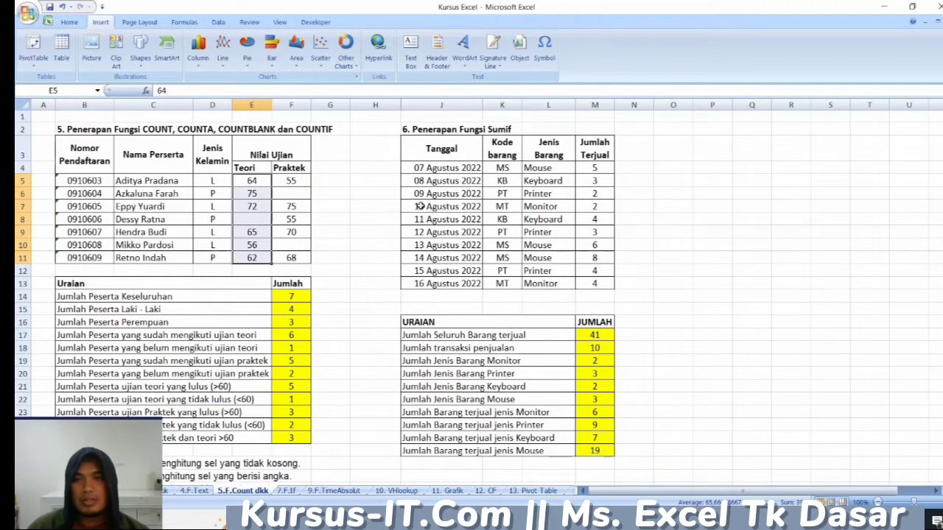
- Examine the Sumif sales data in J4:M13, including its Tanggal, Kode barang and Jumlah Terjual columns
left_click(420, 206)
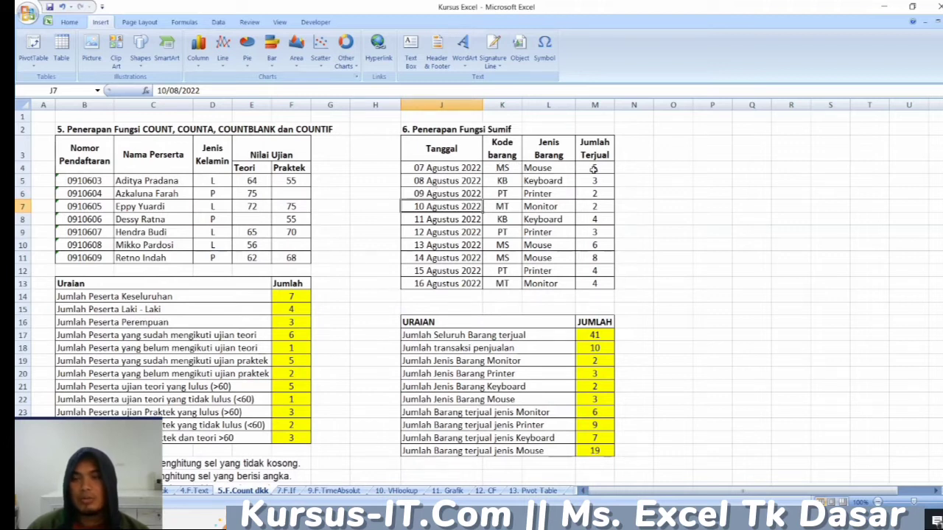
left_click(593, 169)
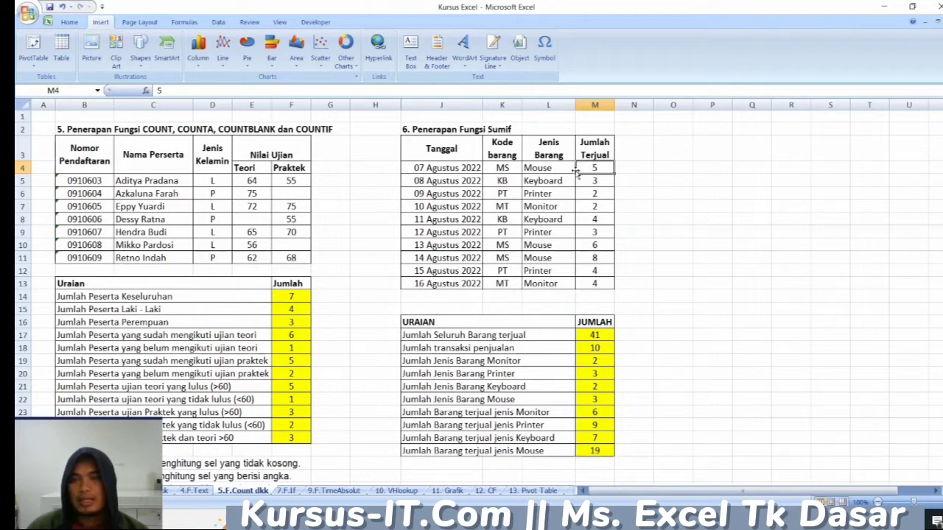
left_click(509, 169)
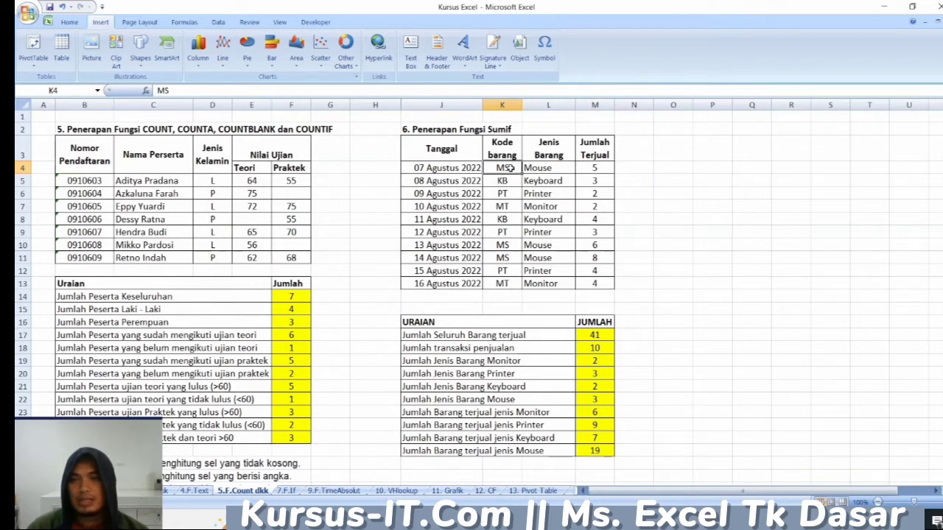
left_click_drag(470, 171, 585, 282)
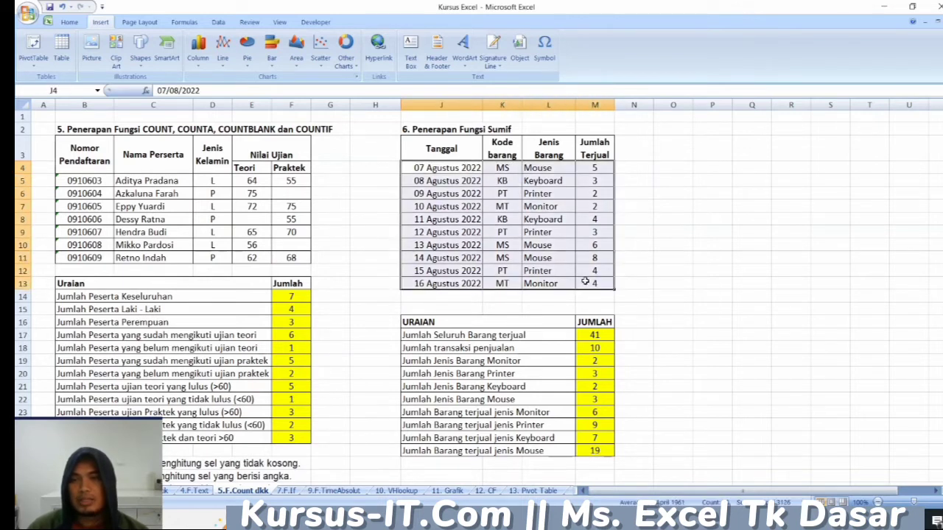
- Examine the first Jumlah Terjual value, the Jumlah Jenis Barang Monitor row, and the item codes in K7 and K13
left_click(595, 168)
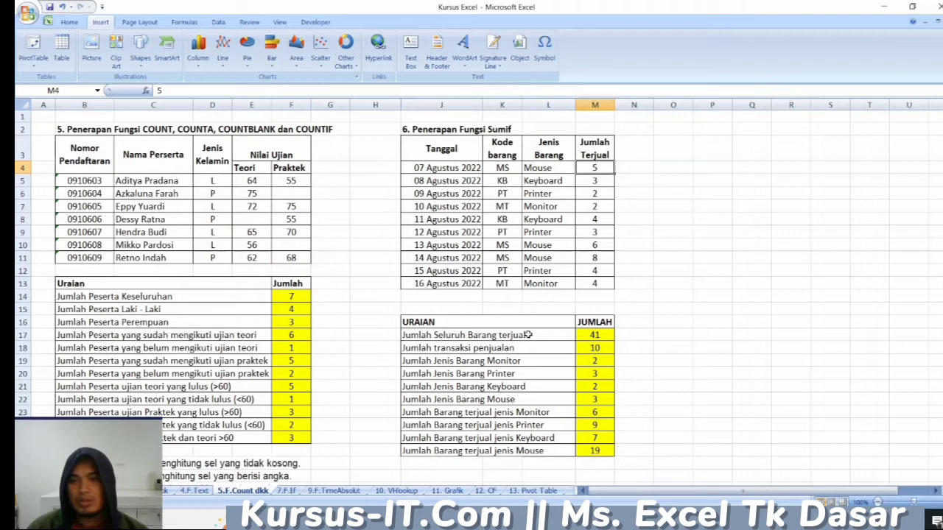
left_click(435, 362)
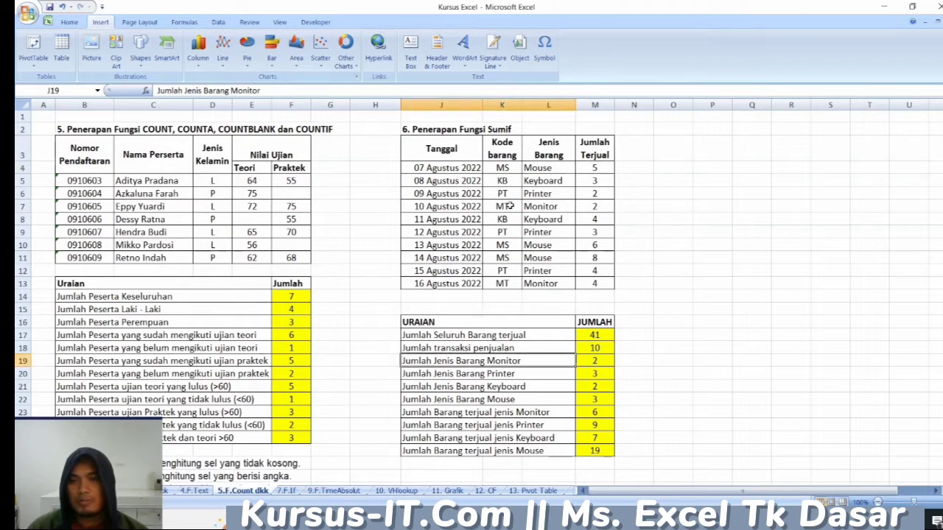
left_click(508, 286)
left_click(514, 206)
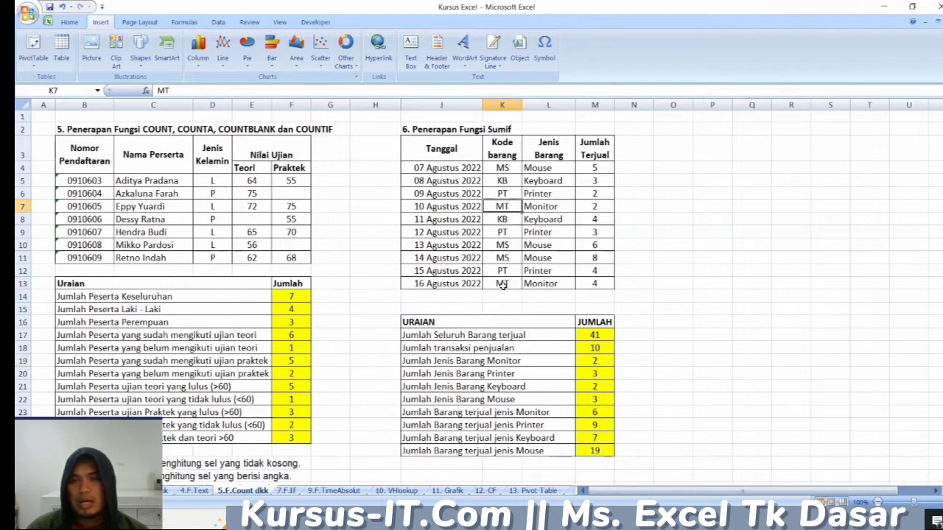
left_click(502, 285)
left_click(509, 207)
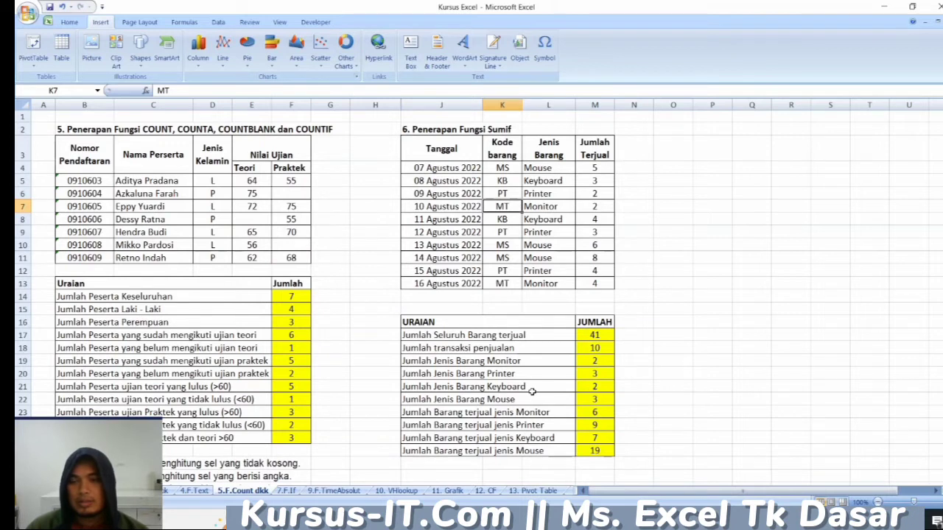
scroll(532, 391, "down", 1)
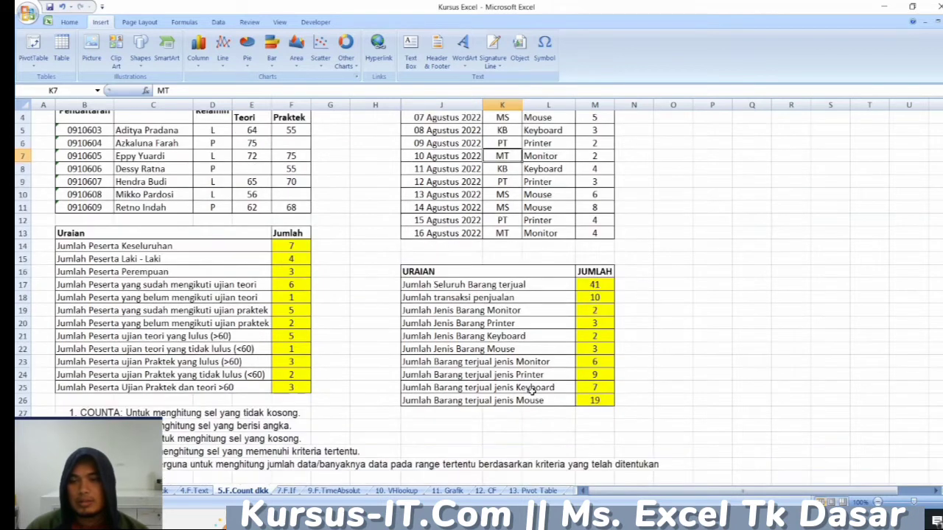
- Fill the two MT item code cells K13 and K7 with yellow
left_click(509, 233)
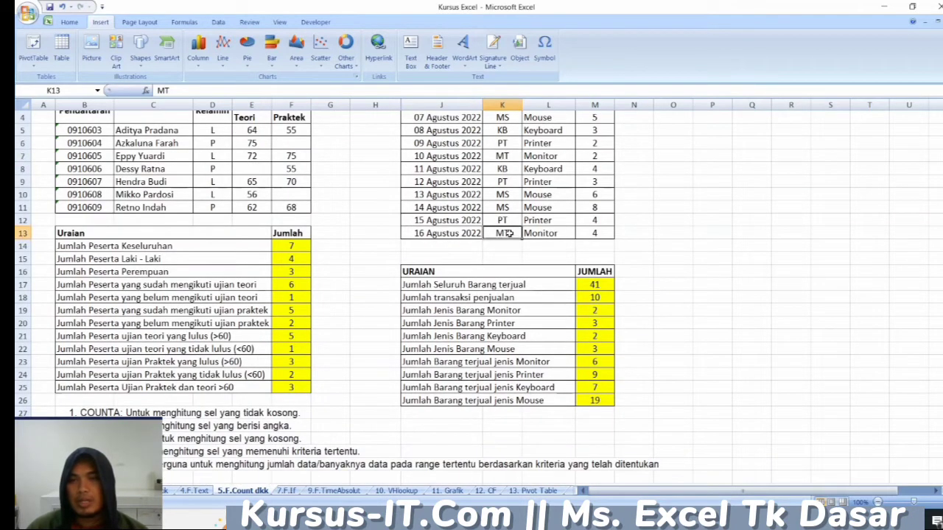
left_click(69, 22)
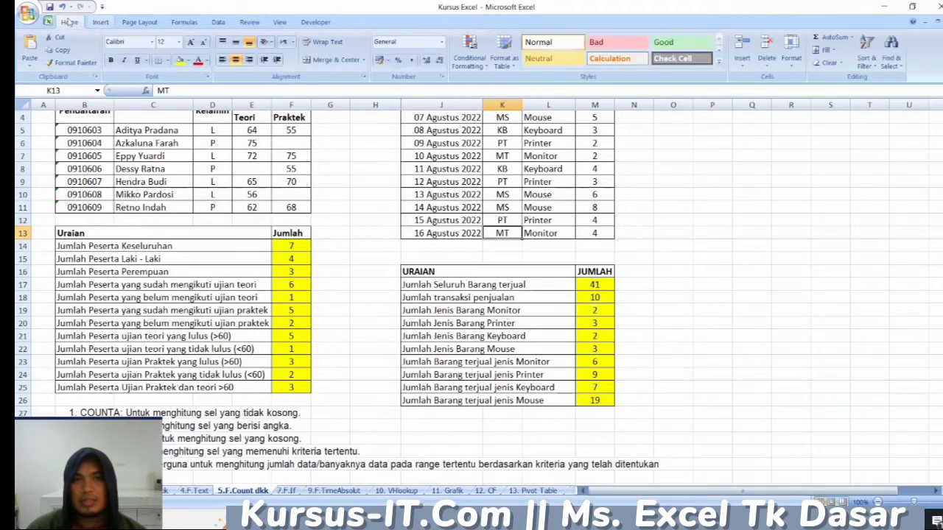
left_click(180, 60)
left_click(502, 157)
left_click(180, 59)
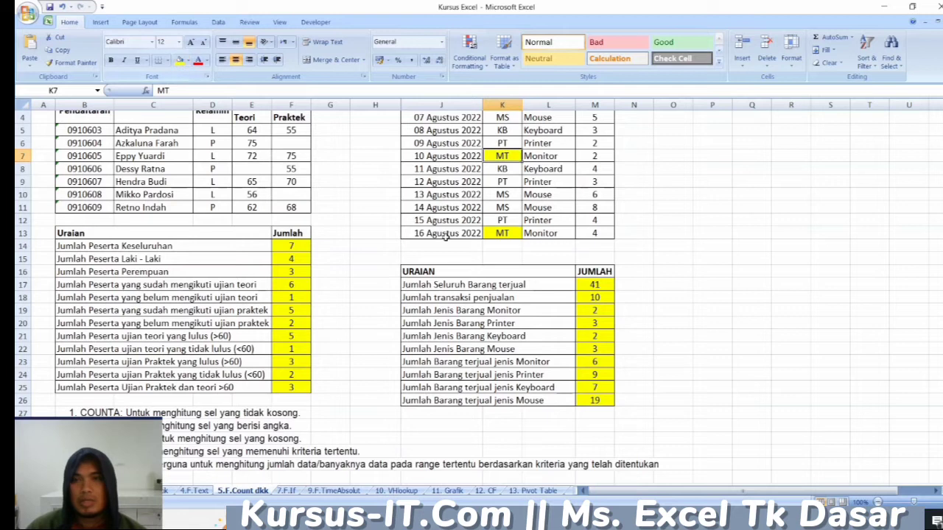
- Examine the Monitor COUNTIF formula in M19, the sold quantities in M7 and M13, and the Monitor SUMIF formula in M23
left_click(595, 310)
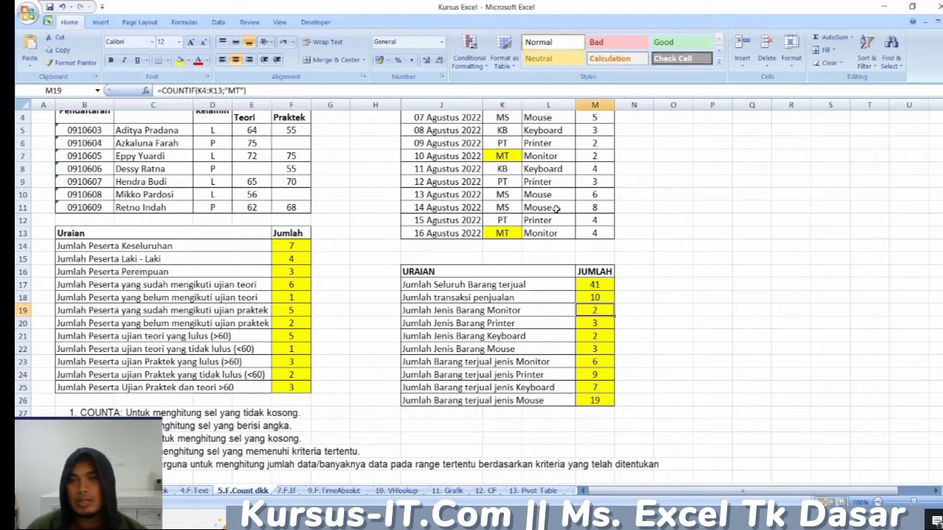
left_click(601, 155)
left_click(598, 232)
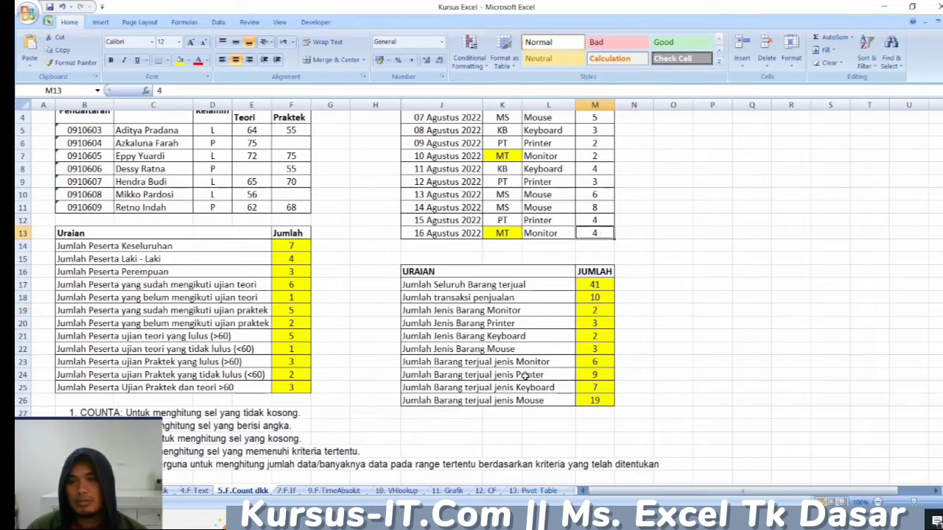
left_click(601, 366)
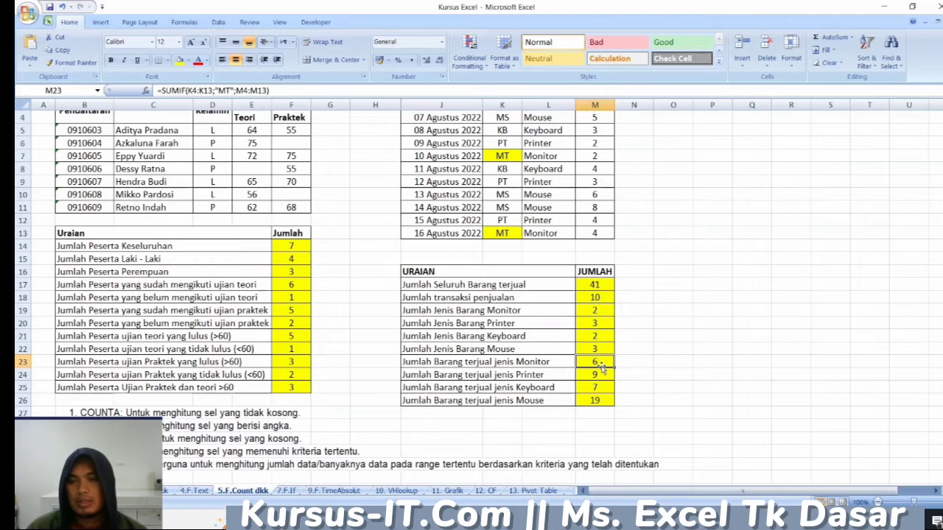
scroll(594, 367, "up", 1)
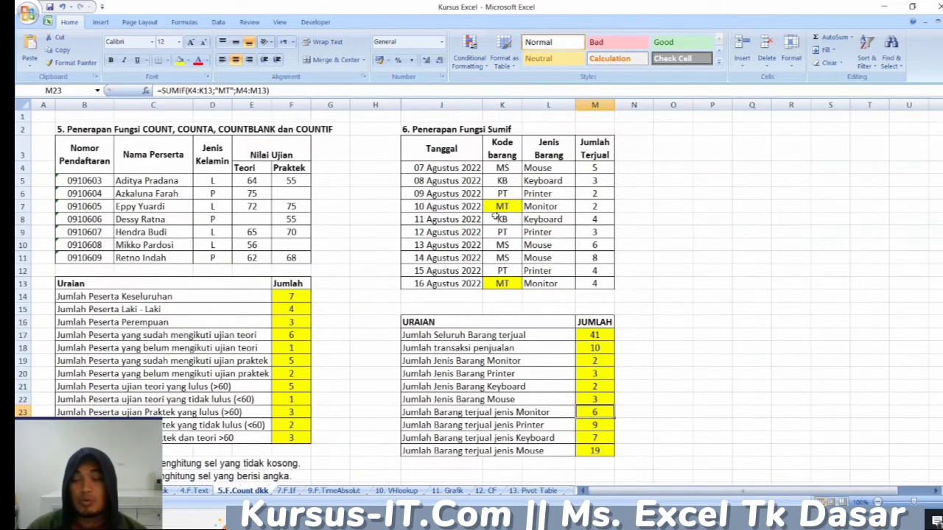
scroll(515, 193, "down", 3)
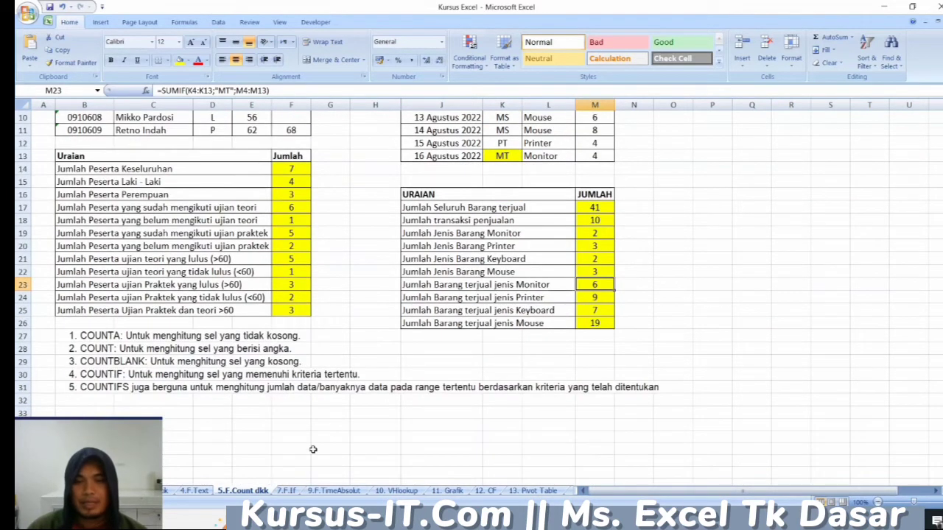
- Open the 7.F.If sheet and examine the Ketentuan notes, the Kode Peminjam and Kode Buku headings, and the borrower code in D3
left_click(288, 491)
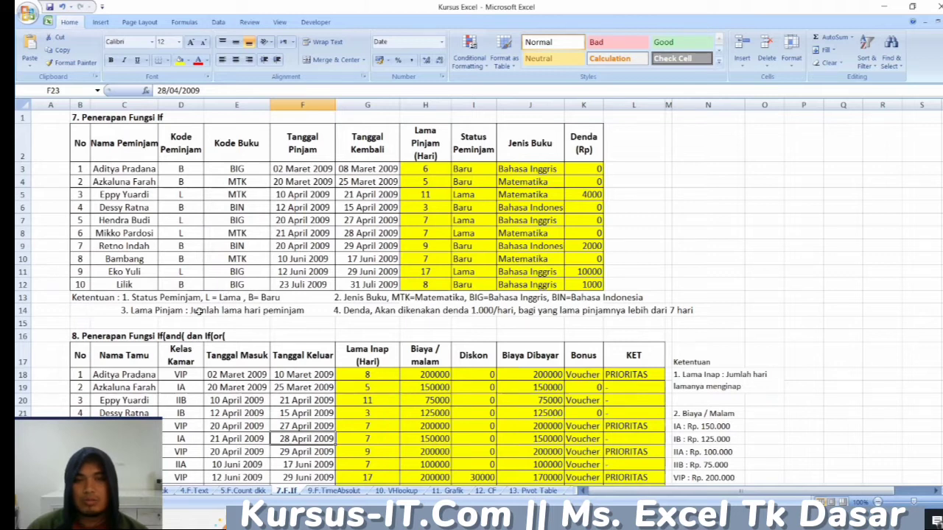
left_click(89, 298)
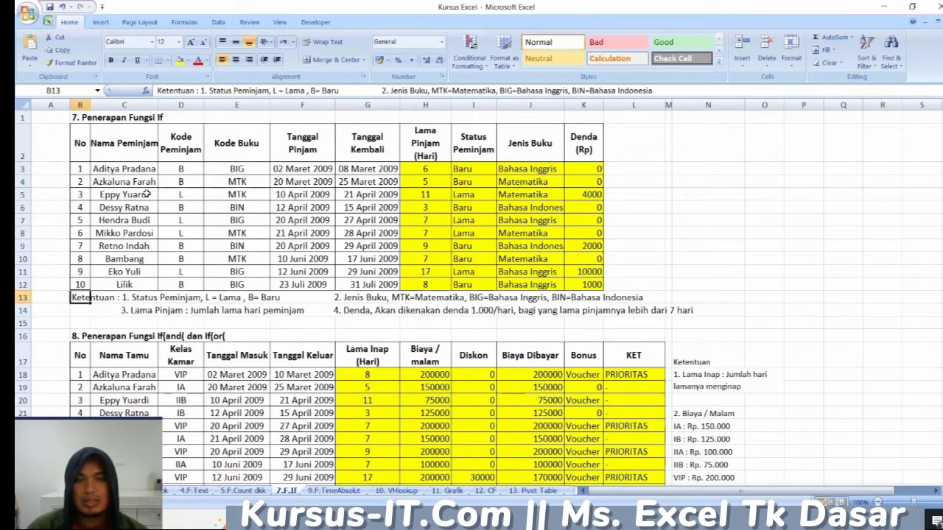
left_click(87, 167)
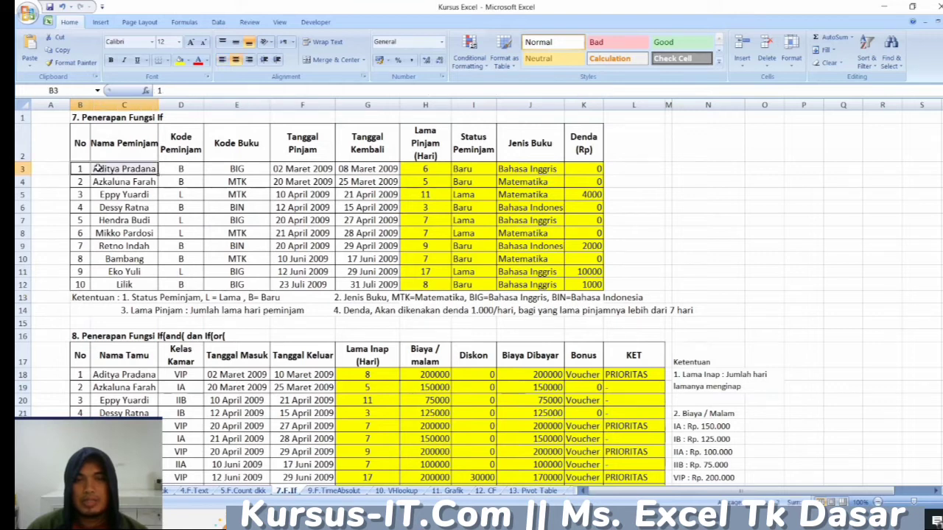
left_click(180, 145)
left_click(236, 142)
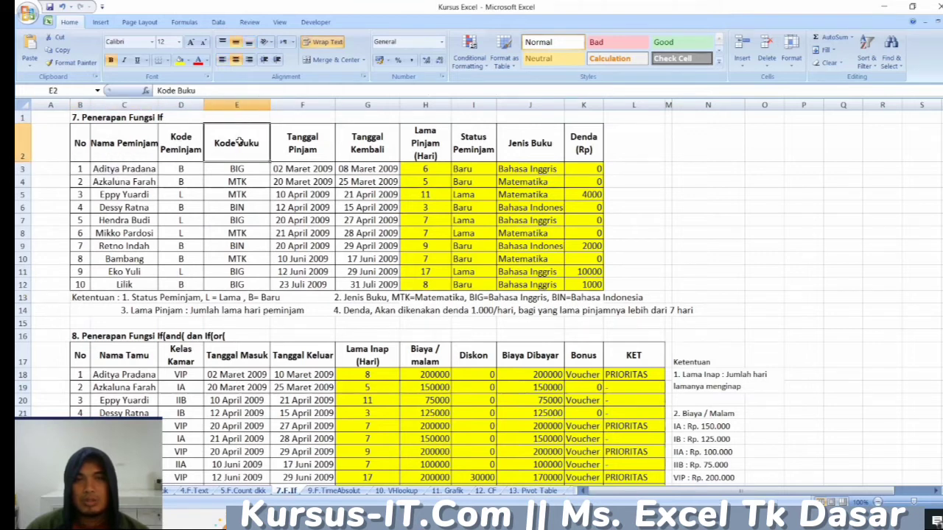
left_click(185, 170)
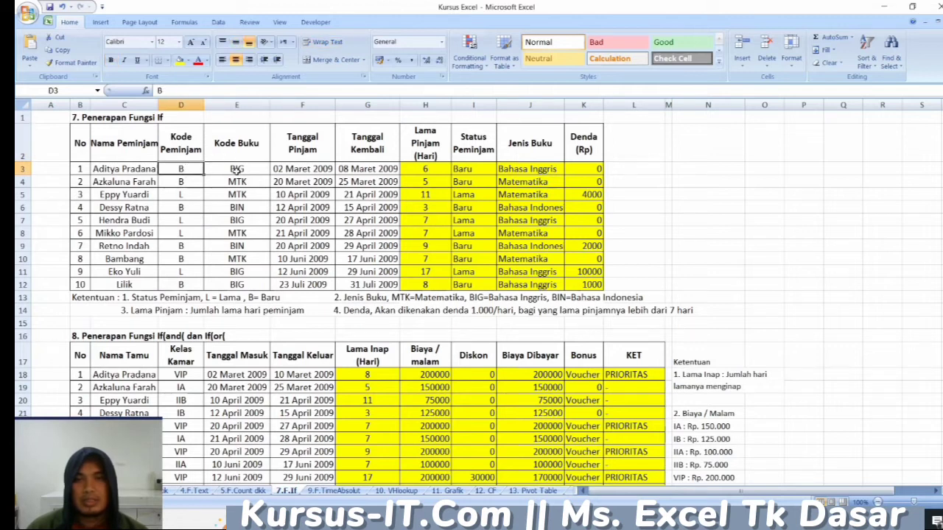
- Compare the Kode Buku entries in E3 and E8 with the nested IF formulas in Jenis Buku cells J3, J8 and J5
left_click(237, 170)
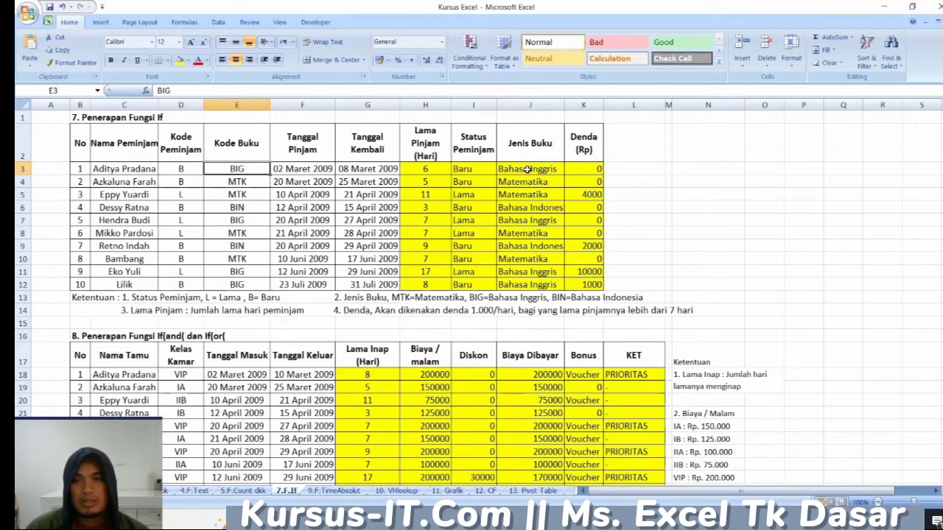
left_click(528, 169)
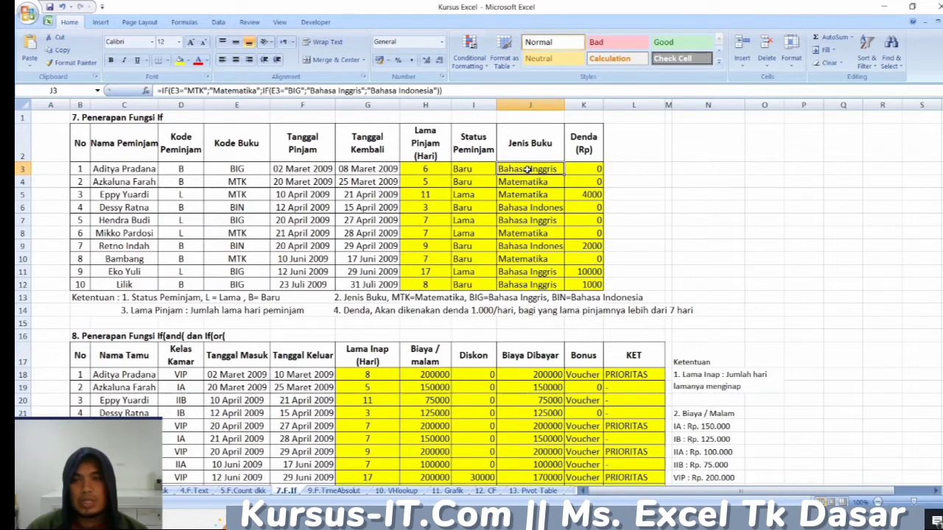
left_click(254, 169)
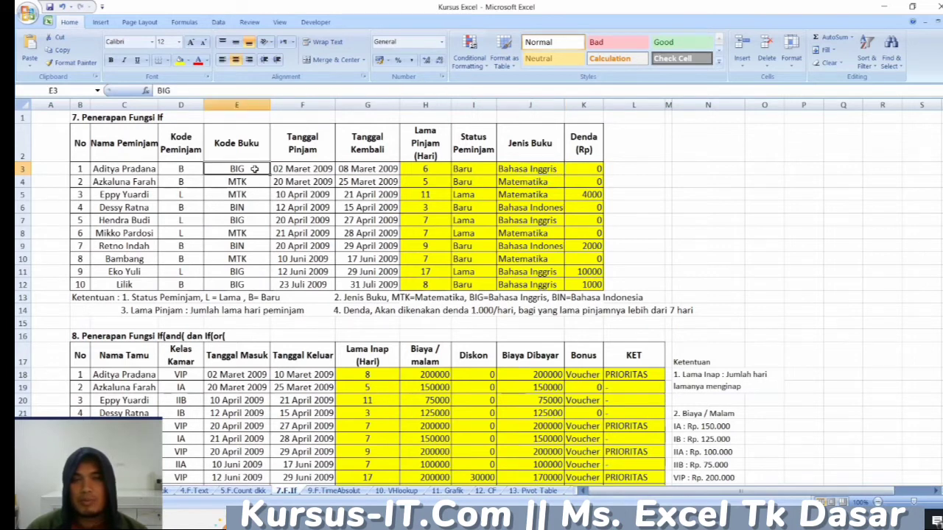
left_click(521, 169)
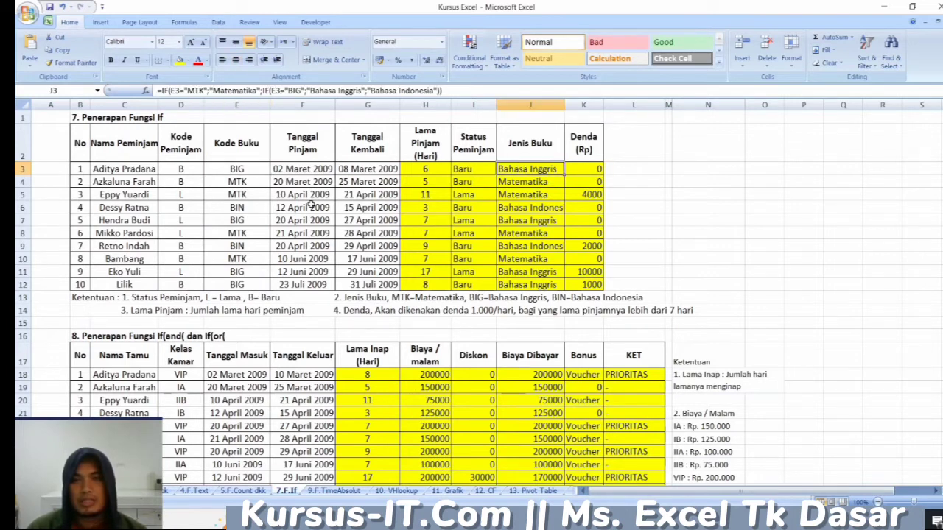
left_click(249, 233)
left_click(512, 230)
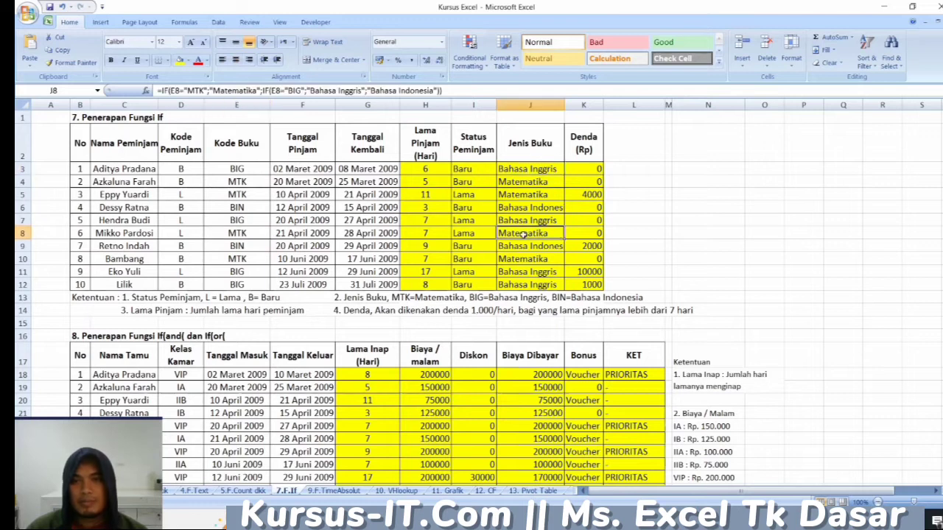
left_click(525, 190)
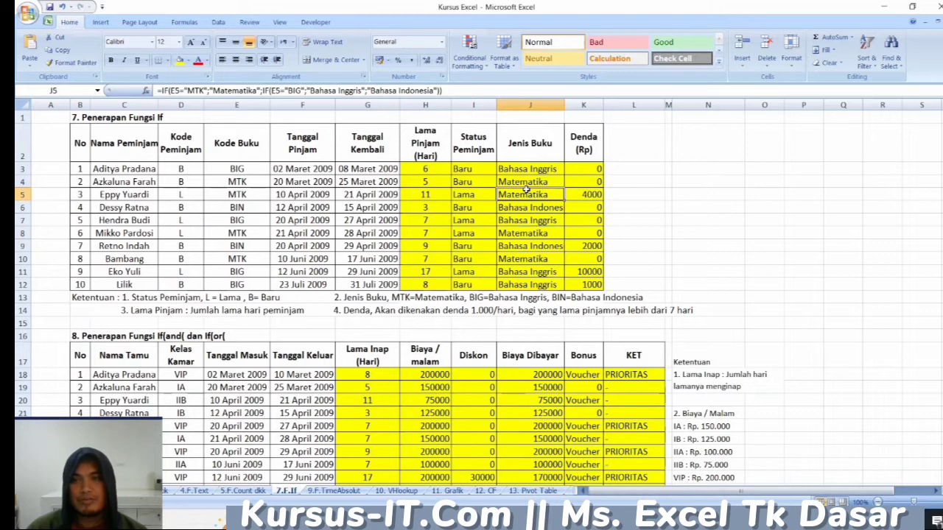
- Examine the If(and( dan If(or( table's title and its Nama Tamu, Kelas Kamar and Lama Inap headings
scroll(489, 293, "down", 3)
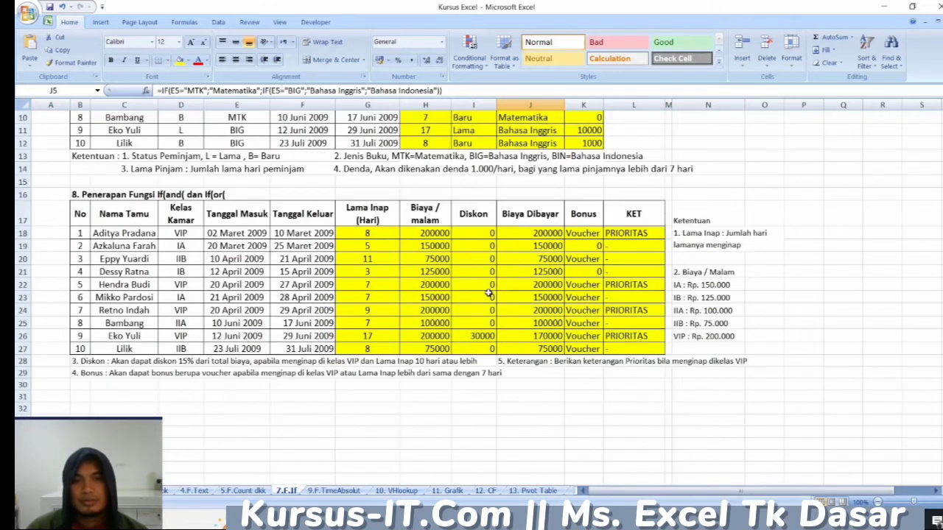
left_click(220, 195)
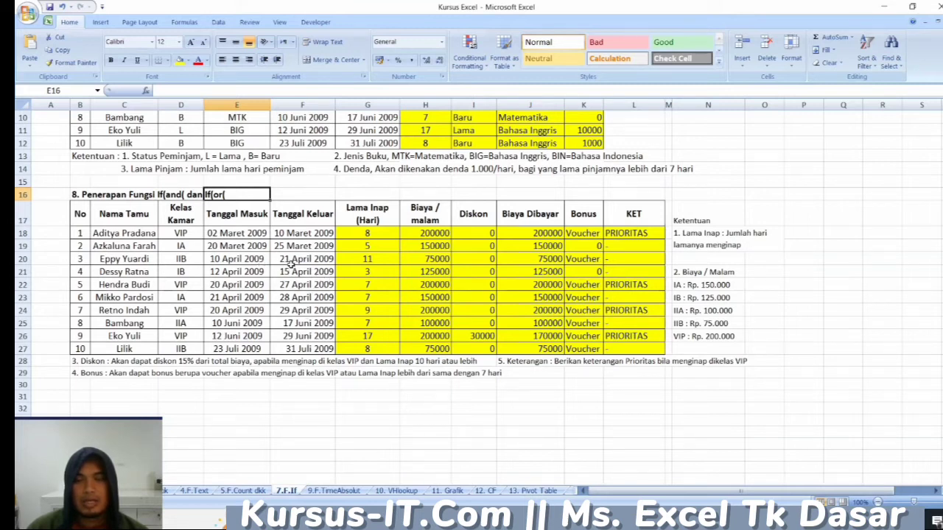
left_click(88, 190)
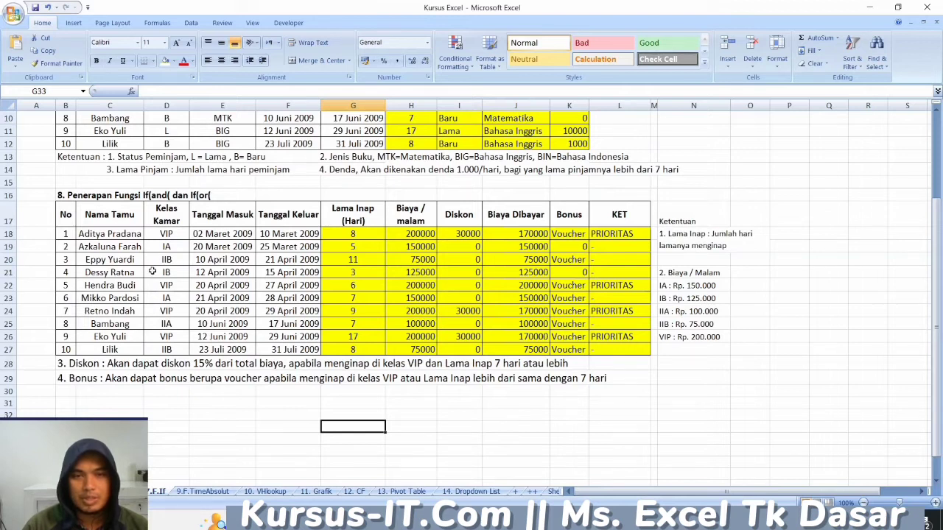
left_click(134, 218)
left_click(169, 219)
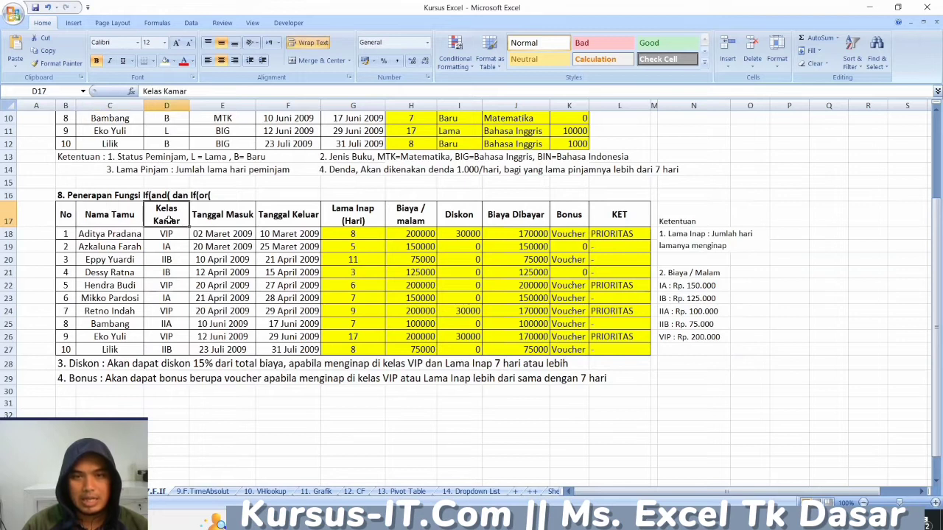
left_click(357, 219)
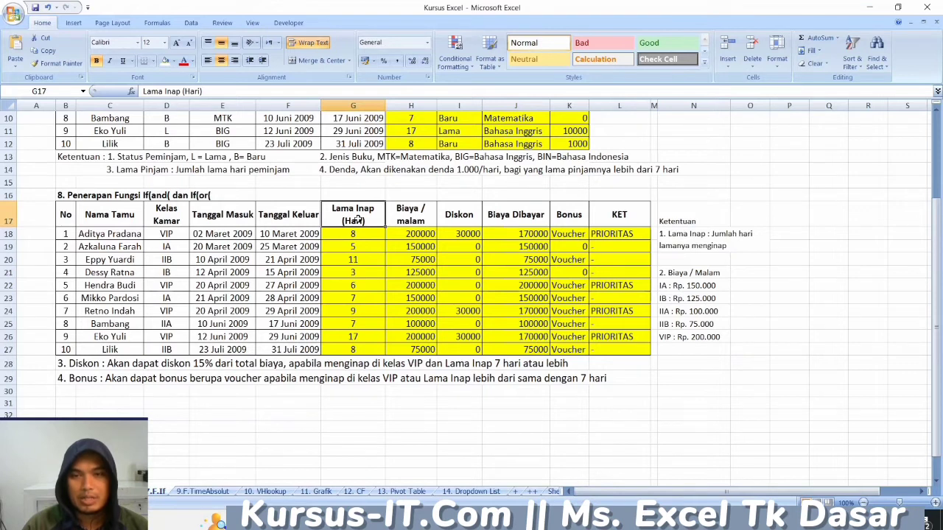
- Fill the VIP room class cells D18, D22, D24 and D26 with bright green
left_click(178, 236)
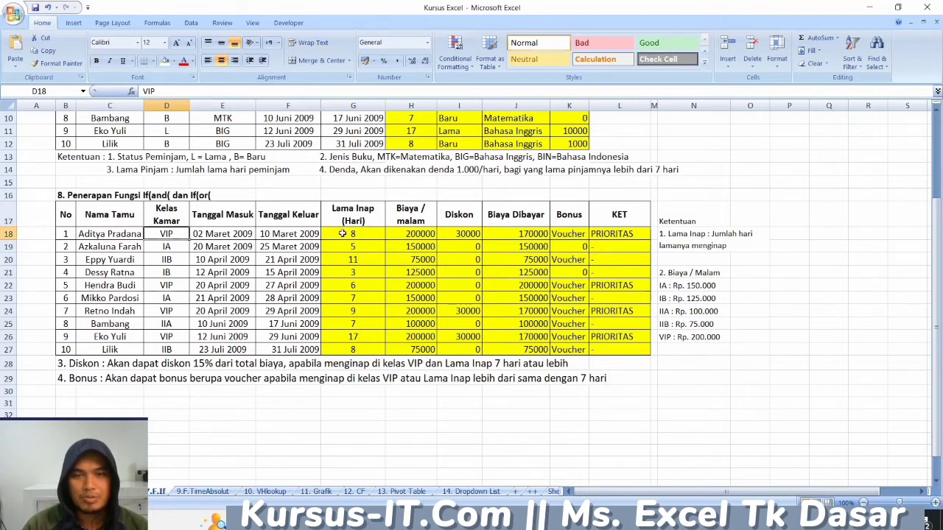
left_click(174, 61)
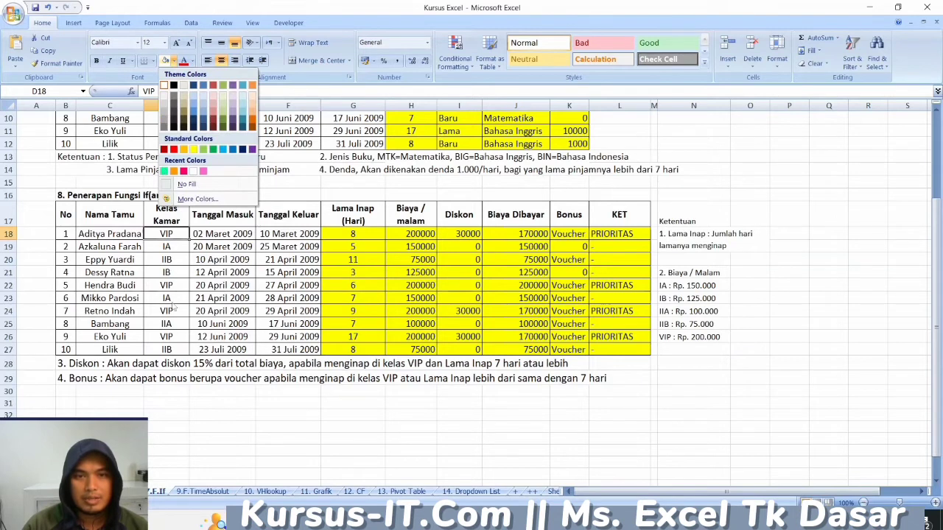
left_click(176, 291)
left_click(169, 286)
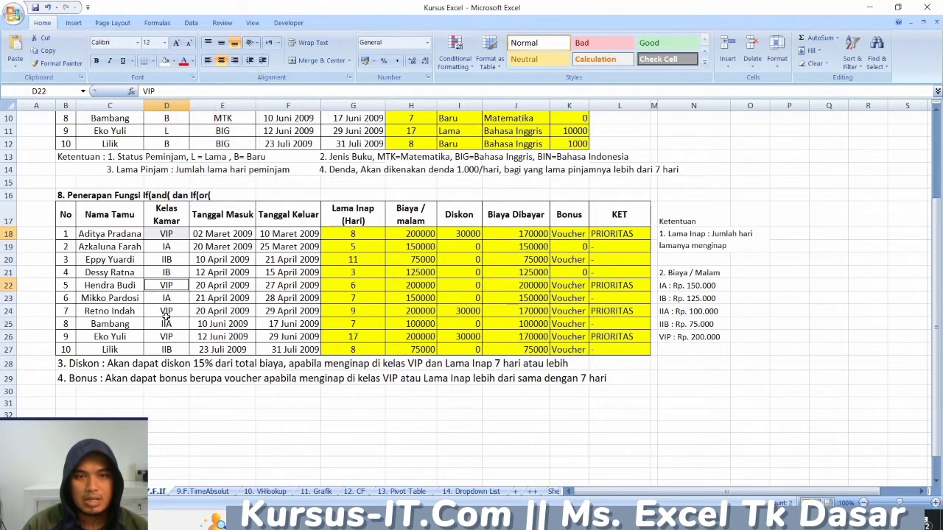
left_click(175, 310)
left_click(170, 336)
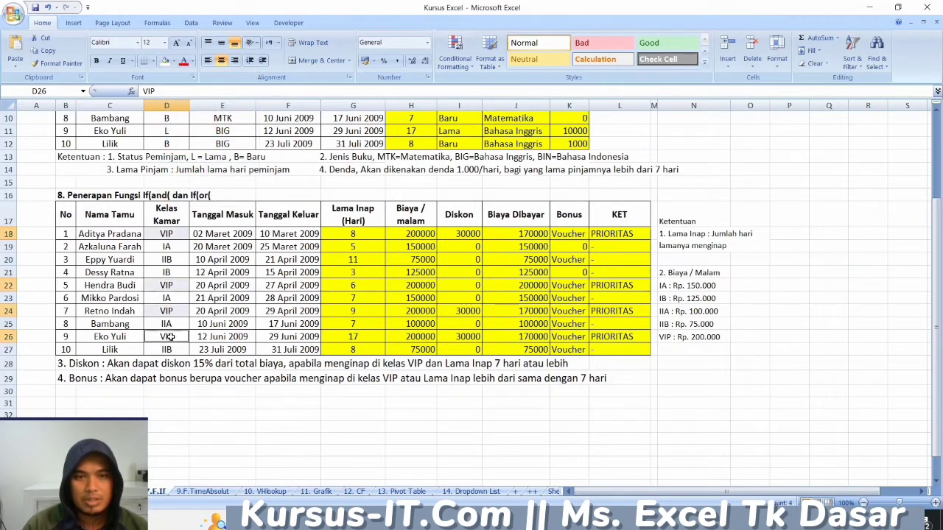
left_click(174, 62)
left_click(164, 169)
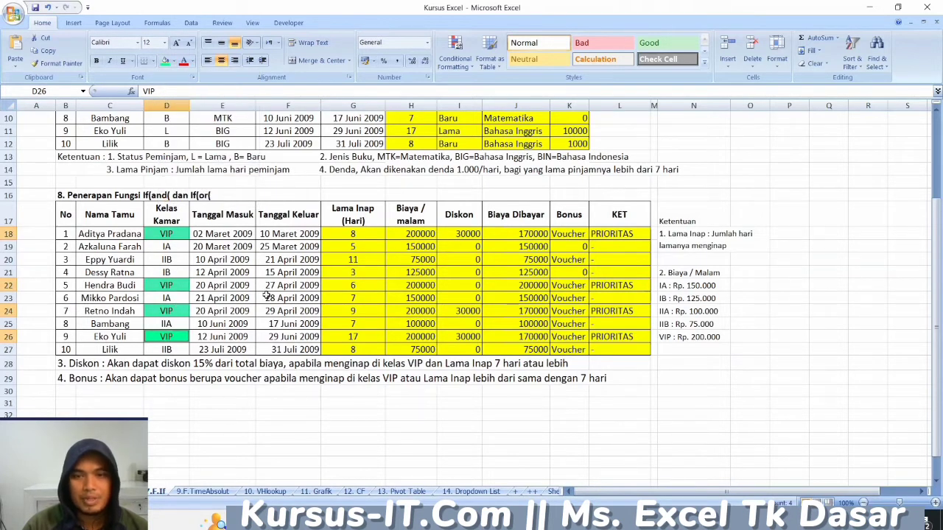
- Examine the IF(AND) formulas in Diskon cells I18, I24 and I26 against the Lama Inap entry in G22
left_click(463, 234)
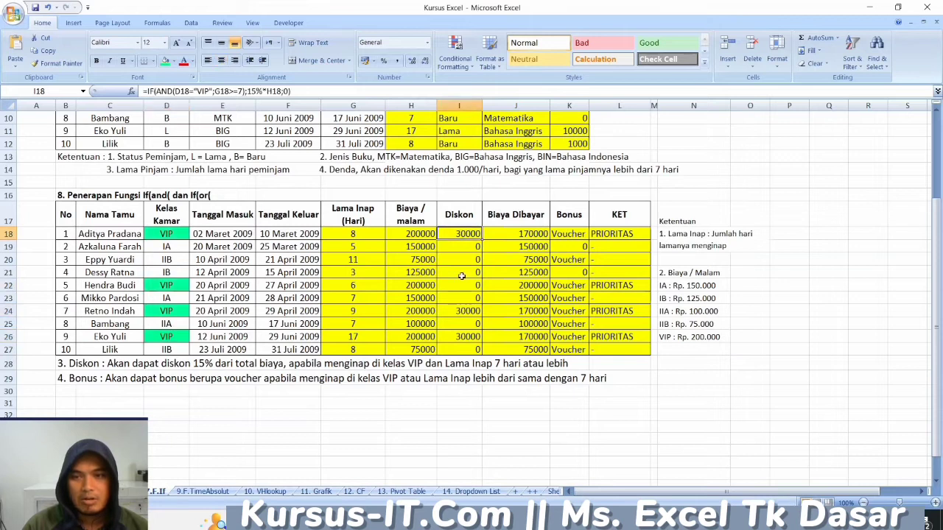
left_click(458, 310)
left_click(459, 336)
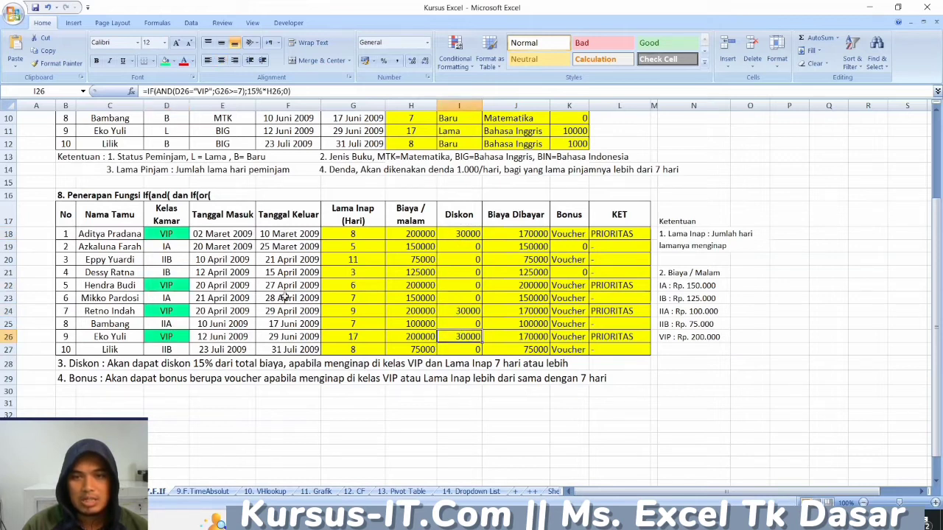
left_click(352, 287)
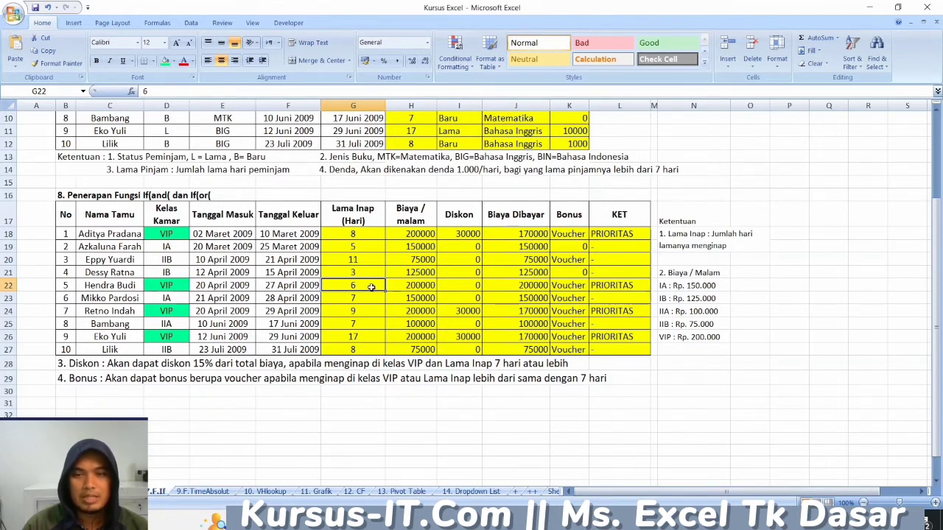
left_click(468, 234)
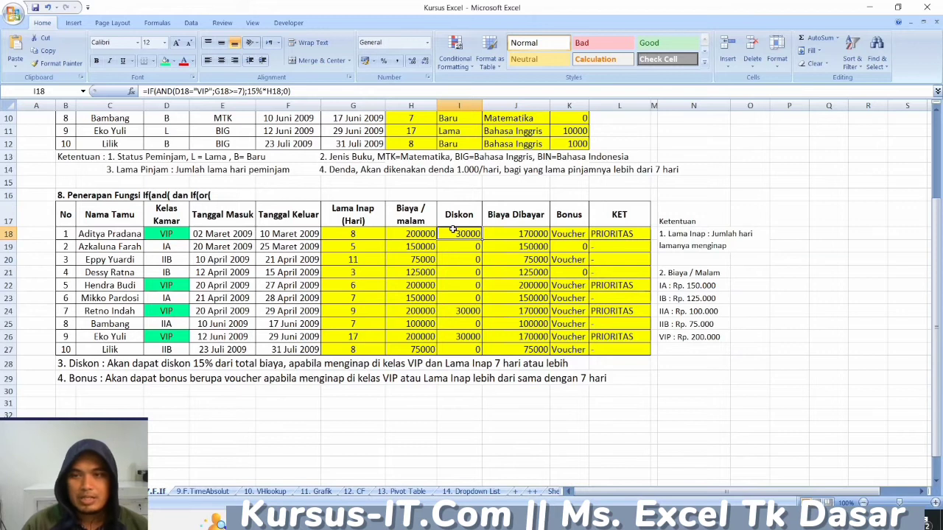
- Compare the IF(OR) formulas in Bonus cells K18 and K20 with the room class in D18 and the stay lengths in G18 and G20
left_click(564, 234)
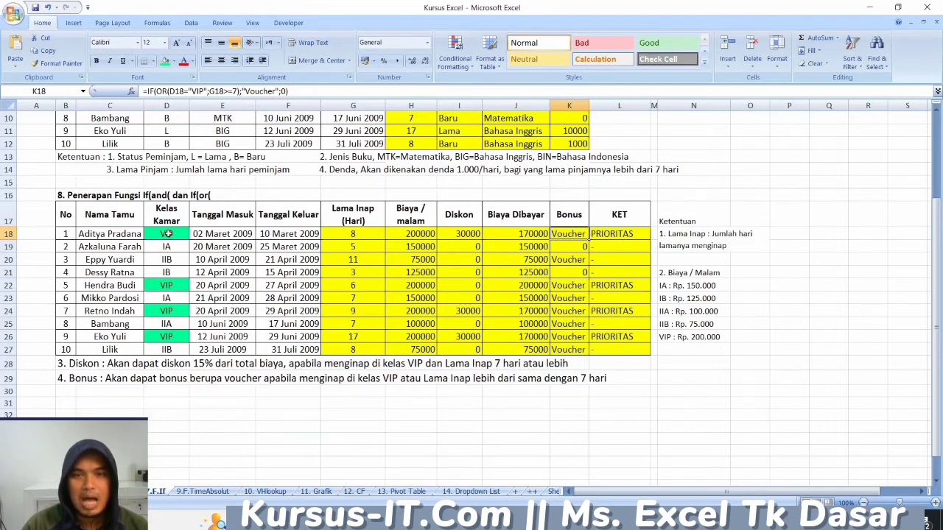
left_click(354, 235)
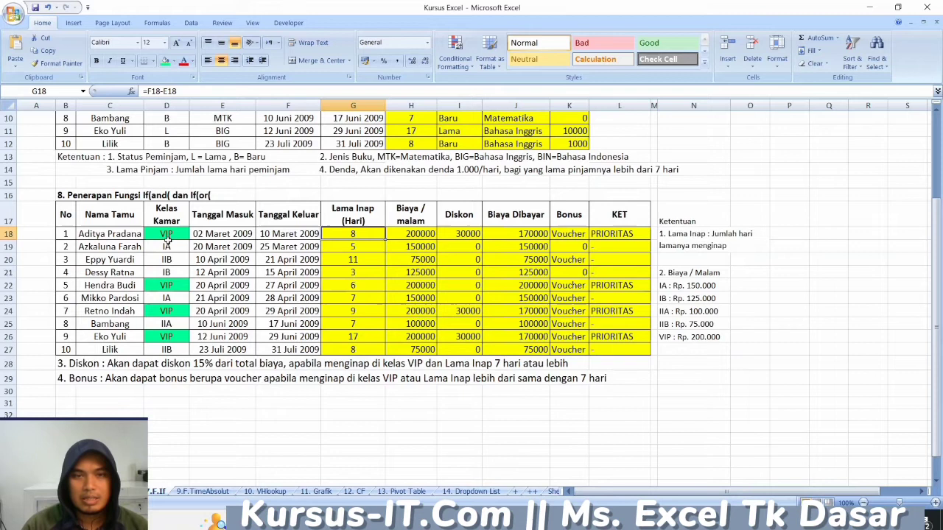
left_click(173, 233)
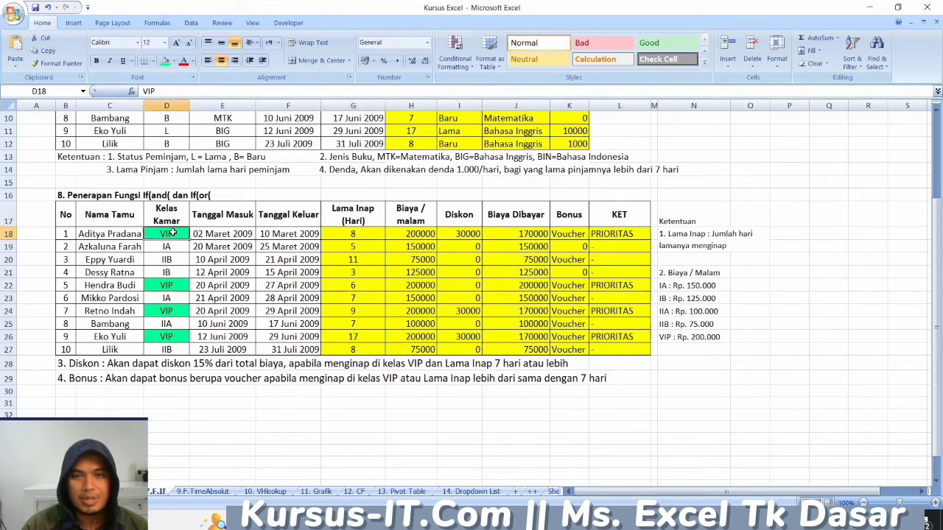
left_click(355, 233)
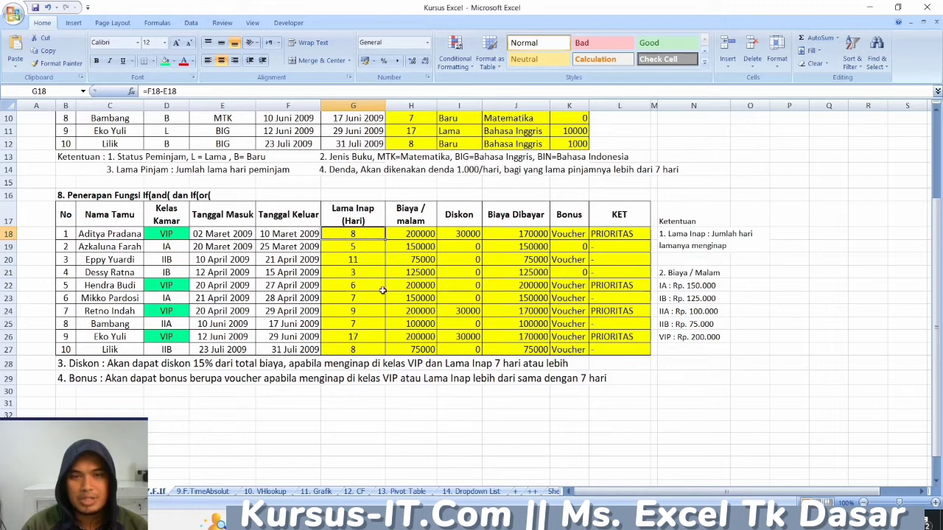
left_click(353, 260)
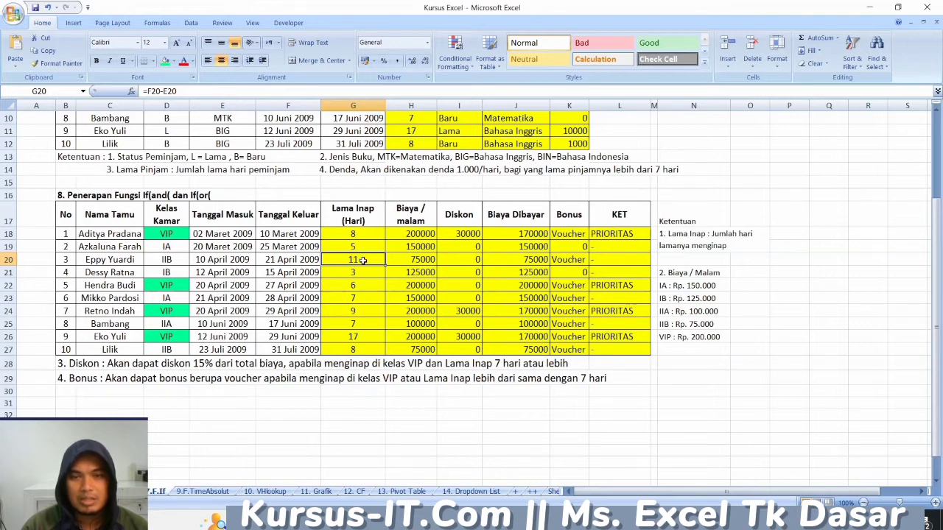
left_click(565, 259)
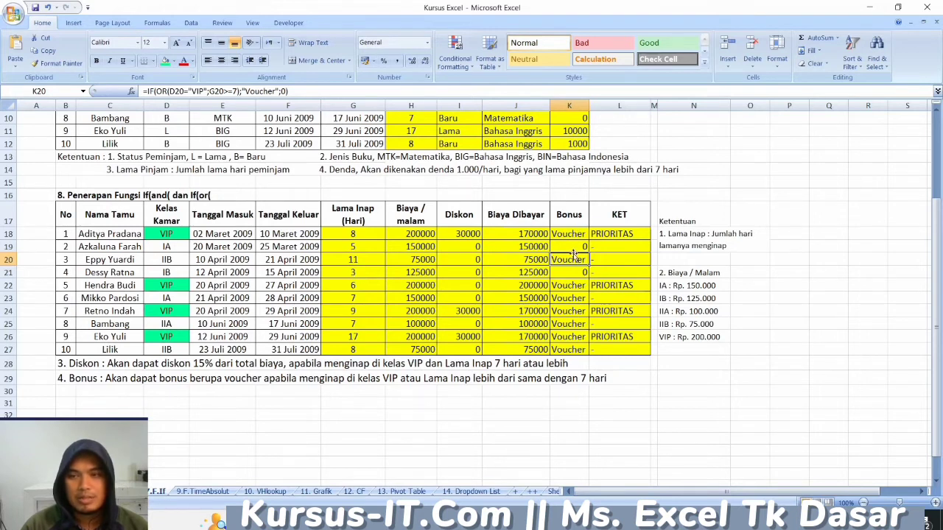
left_click(566, 435)
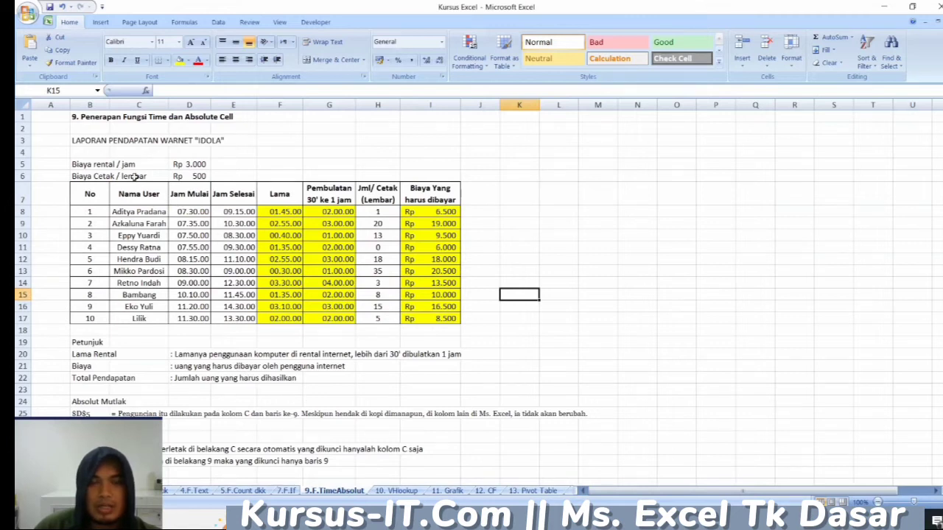
- On the 9.F.TimeAbsolut sheet, examine the LAPORAN PENDAPATAN WARNET title and the rental and print rates in D5 and D6
left_click(195, 212)
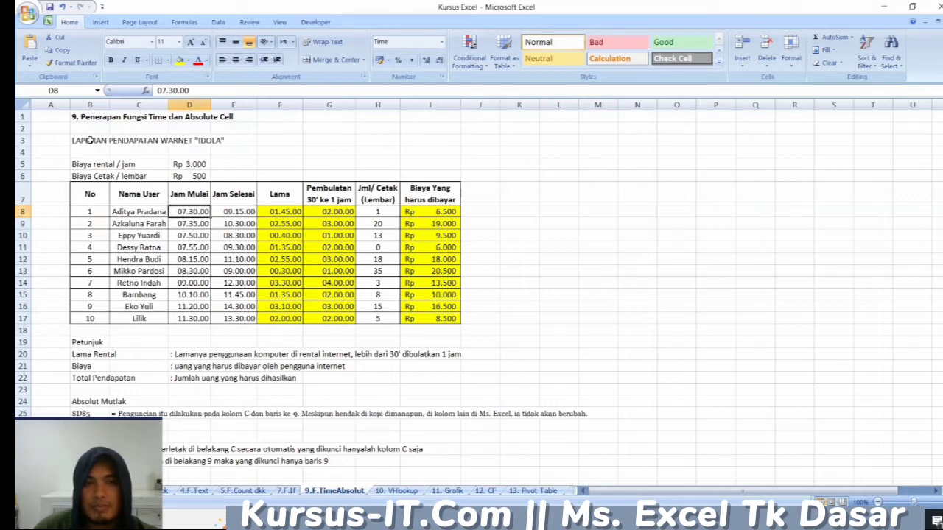
left_click_drag(88, 140, 210, 140)
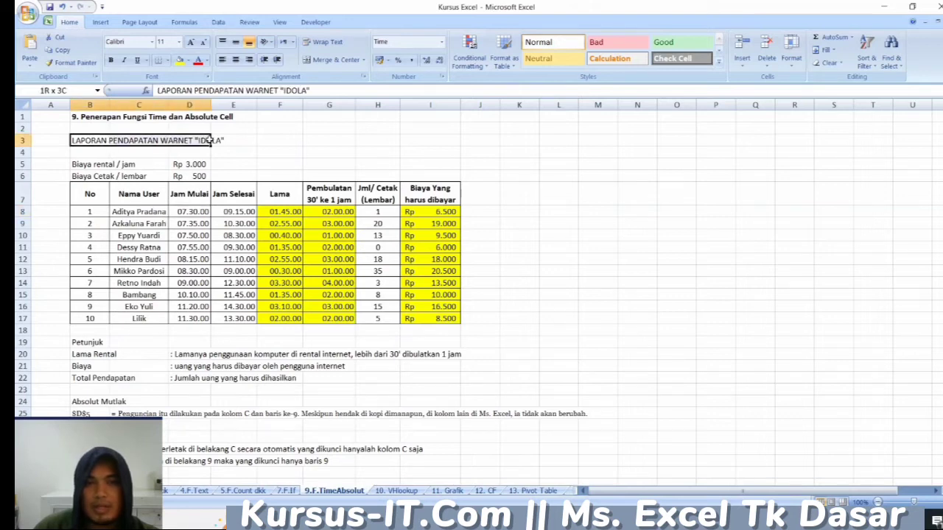
left_click(87, 165)
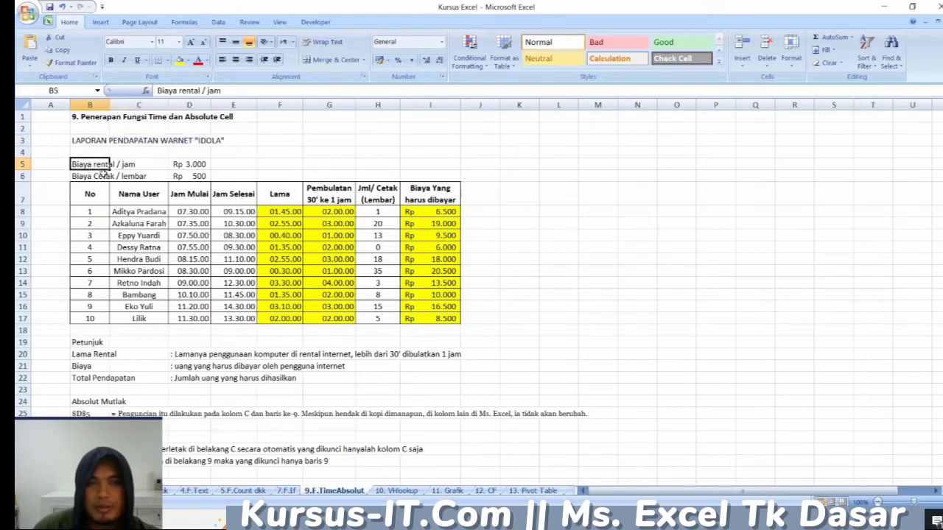
left_click(179, 164)
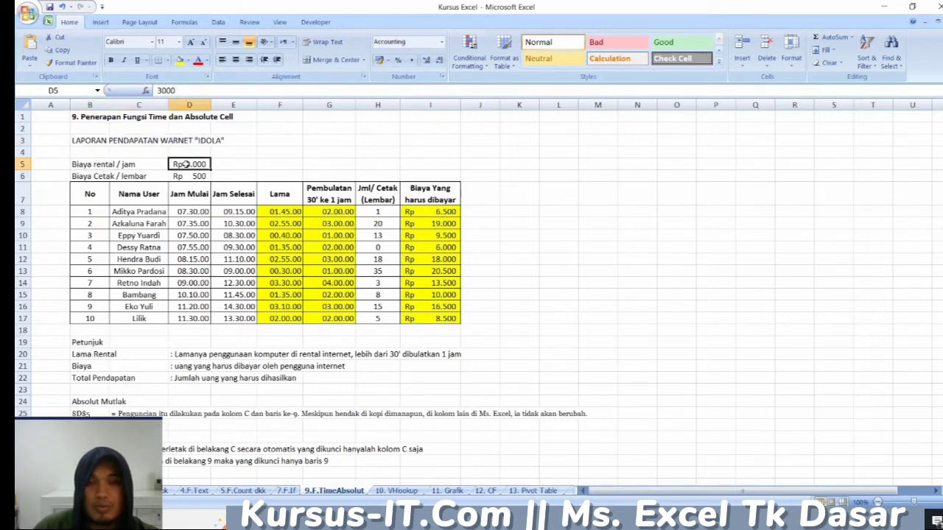
key("Down")
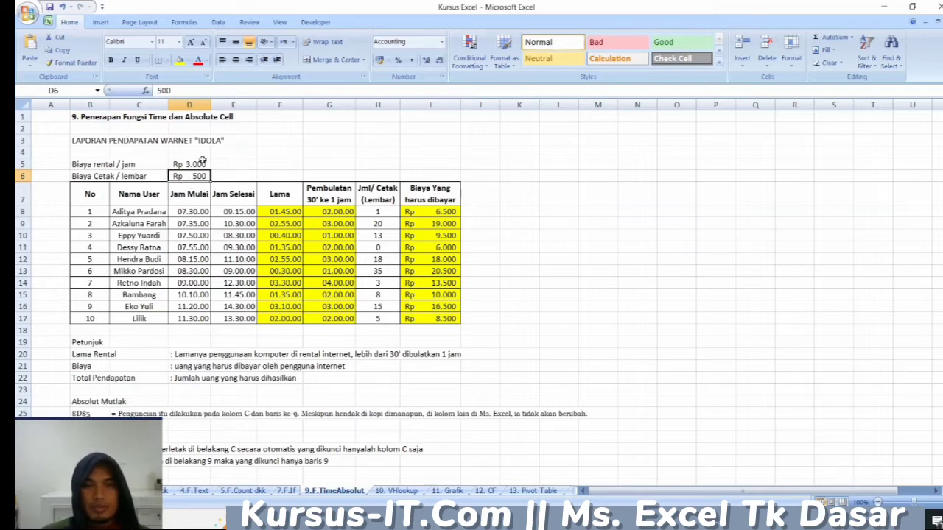
- Examine the first user's row, from print count, start and end times to the Lama subtraction in F8 and MROUND formula in G8
left_click(386, 213)
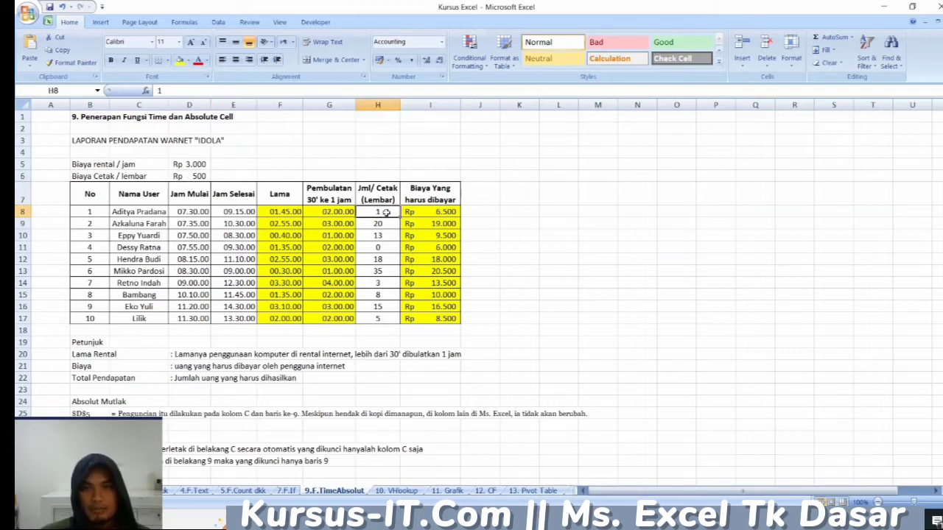
left_click(149, 213)
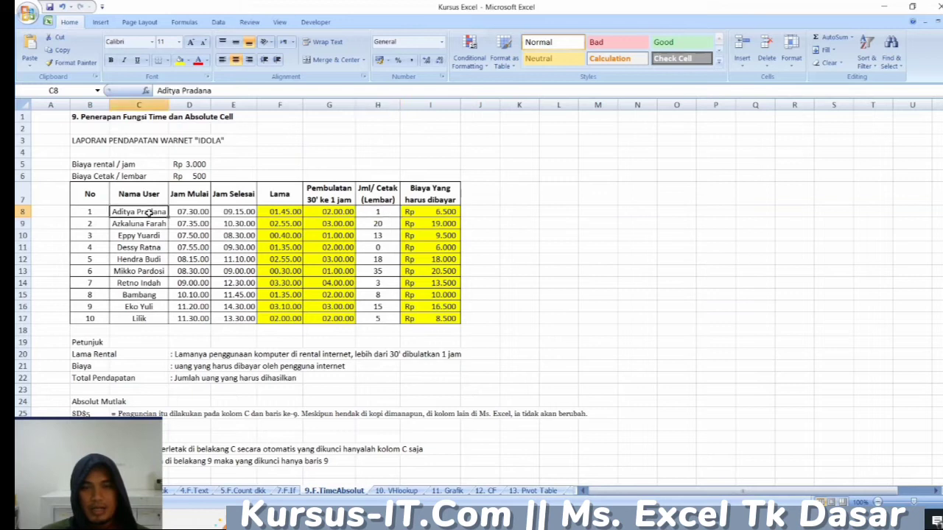
left_click(193, 213)
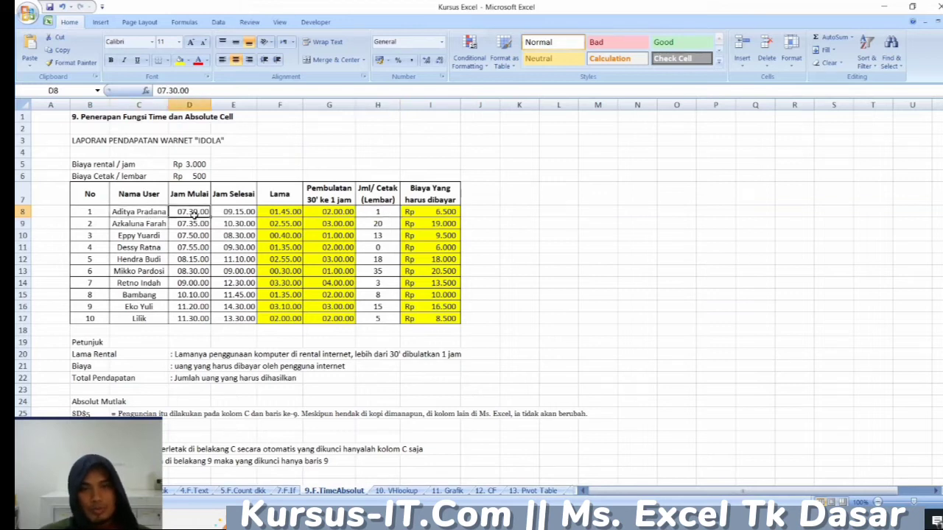
left_click(238, 213)
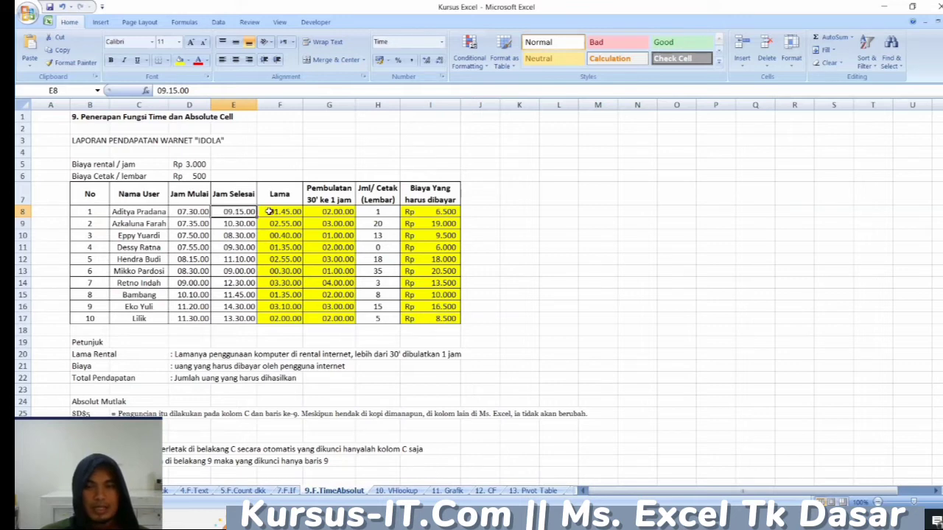
left_click(272, 213)
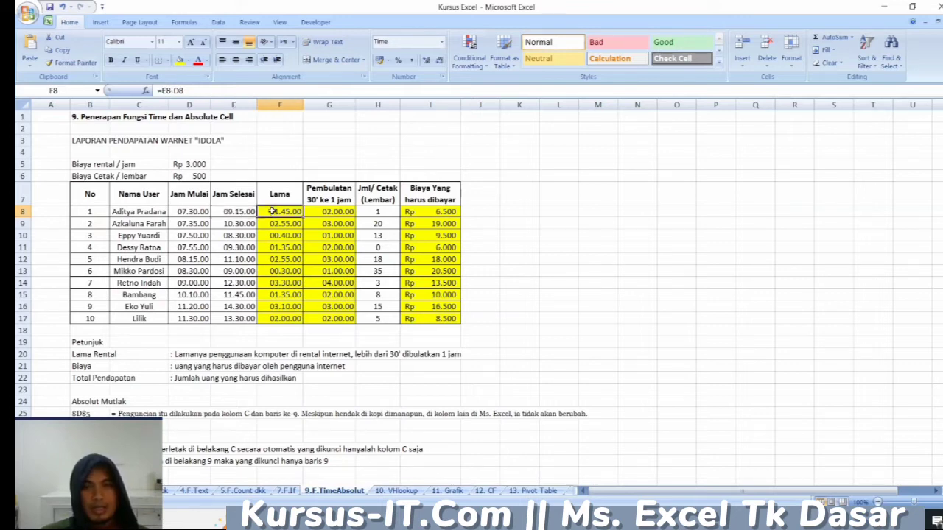
left_click(322, 211)
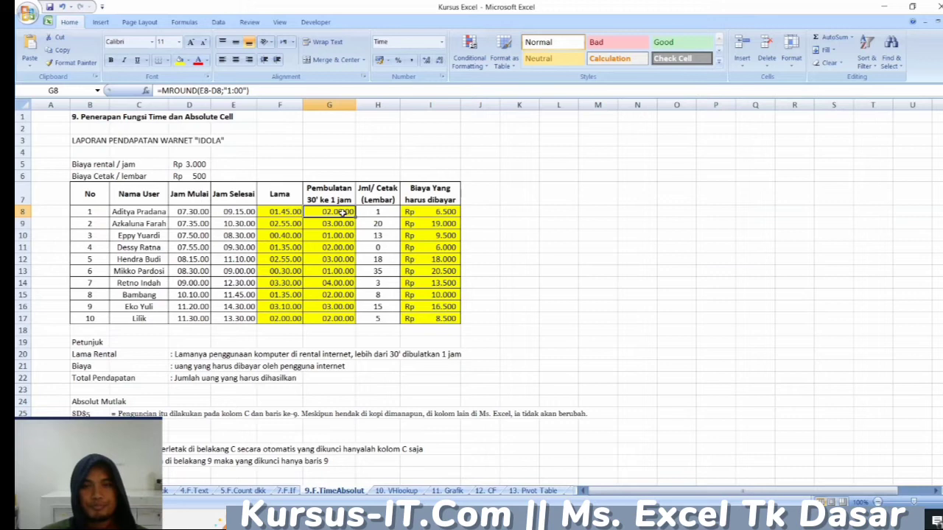
- Trace the absolute references in the I8 cost formula to rates D5 and D6, and review the Absolut Mutlak and Semi Absolut notes
left_click(204, 164)
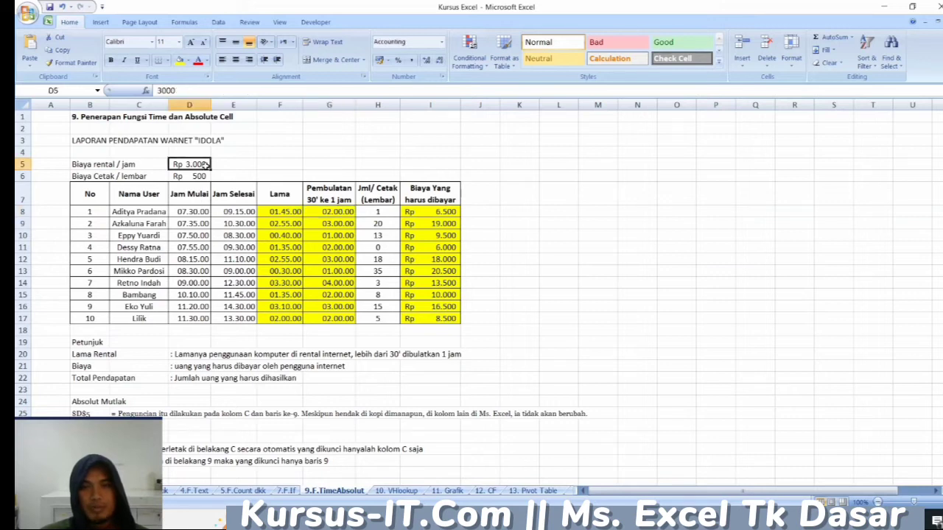
left_click(386, 213)
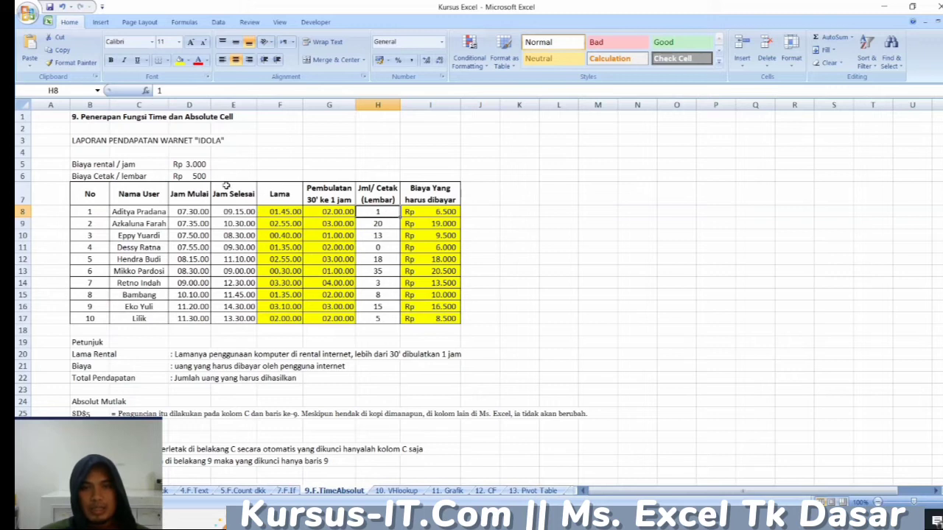
left_click(204, 177)
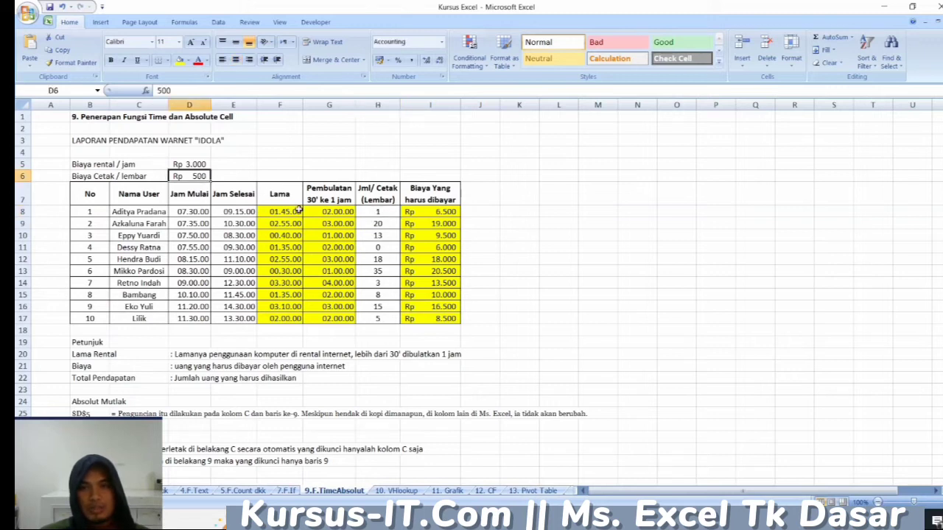
left_click(432, 211)
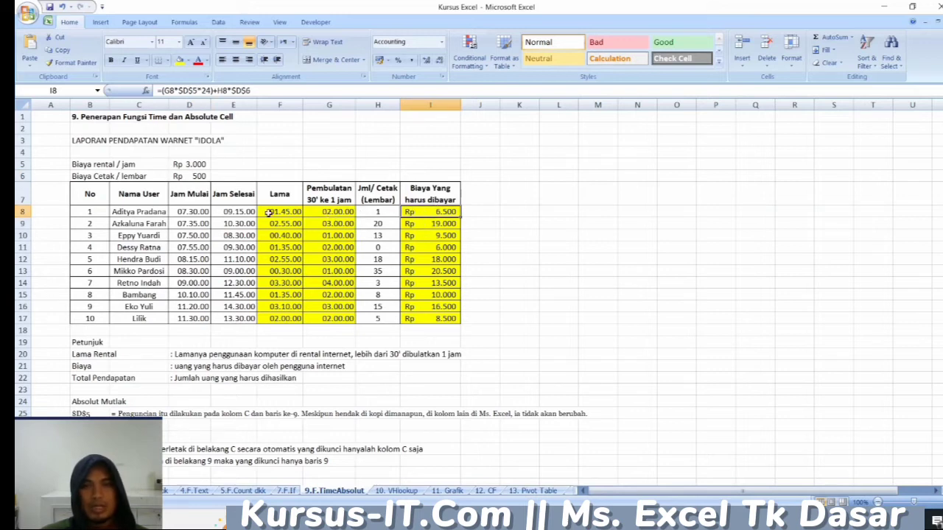
left_click(201, 164)
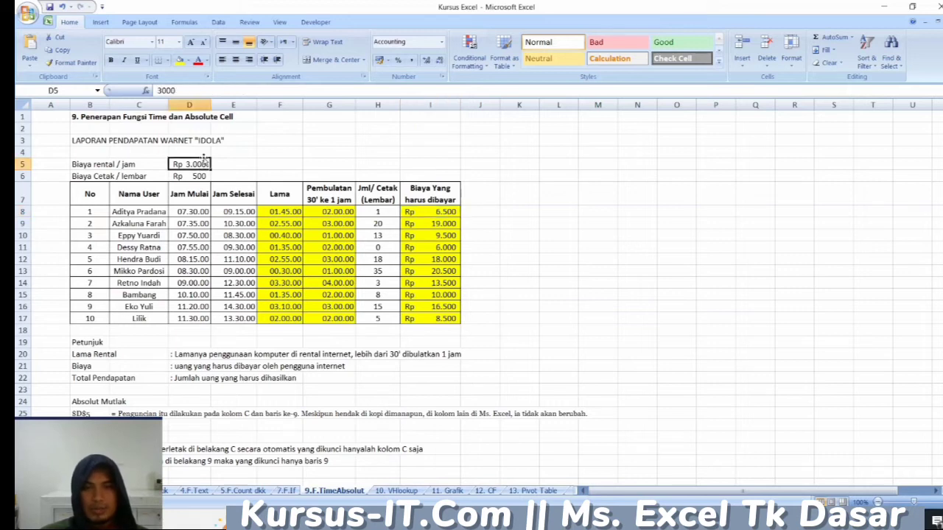
scroll(205, 288, "down", 1)
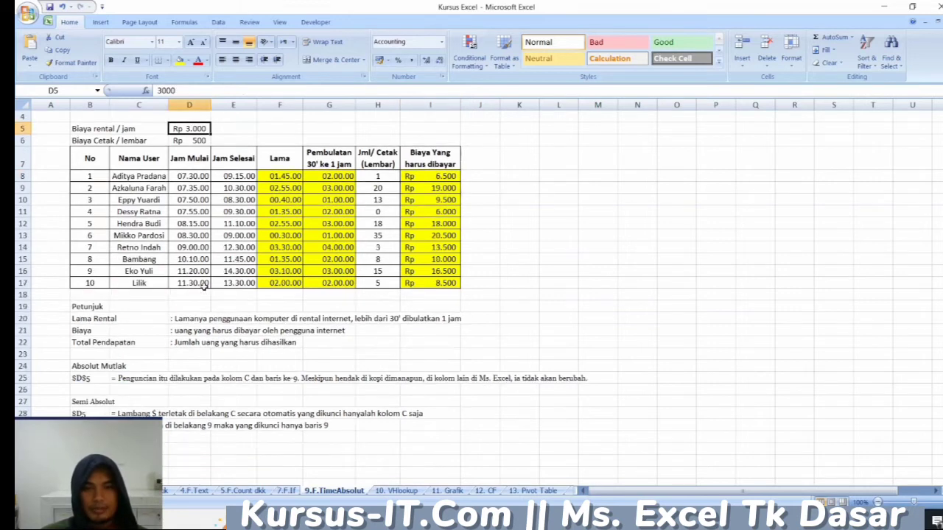
scroll(240, 358, "up", 1)
- Open the 10. VHlookup sheet and examine its title, the vertical and horizontal Kode lookup tables, and the Harga Total formula in I8
left_click(398, 491)
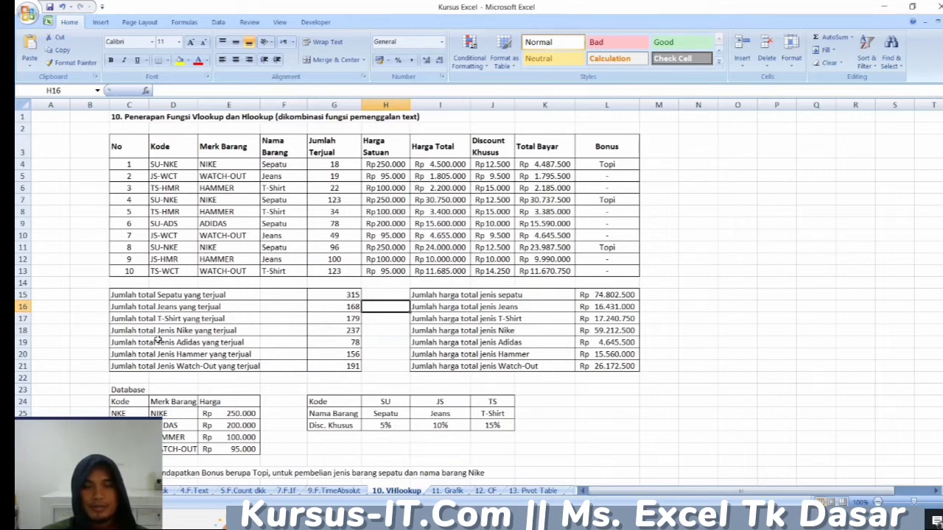
left_click(125, 403)
left_click_drag(123, 403, 125, 448)
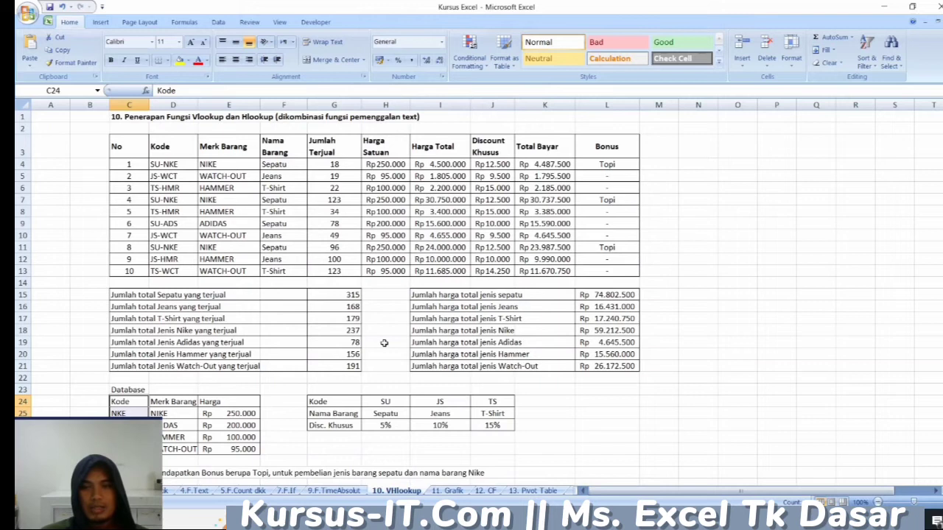
left_click(243, 119)
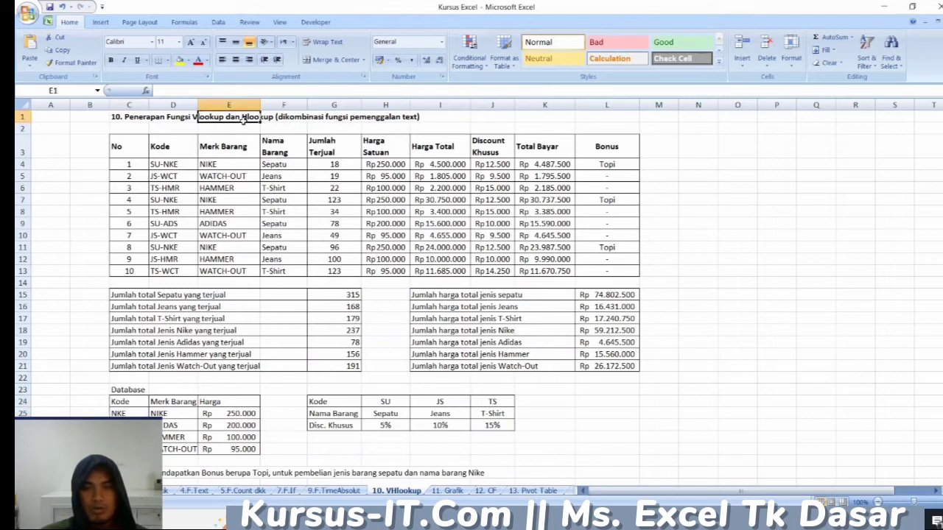
left_click_drag(327, 402, 494, 401)
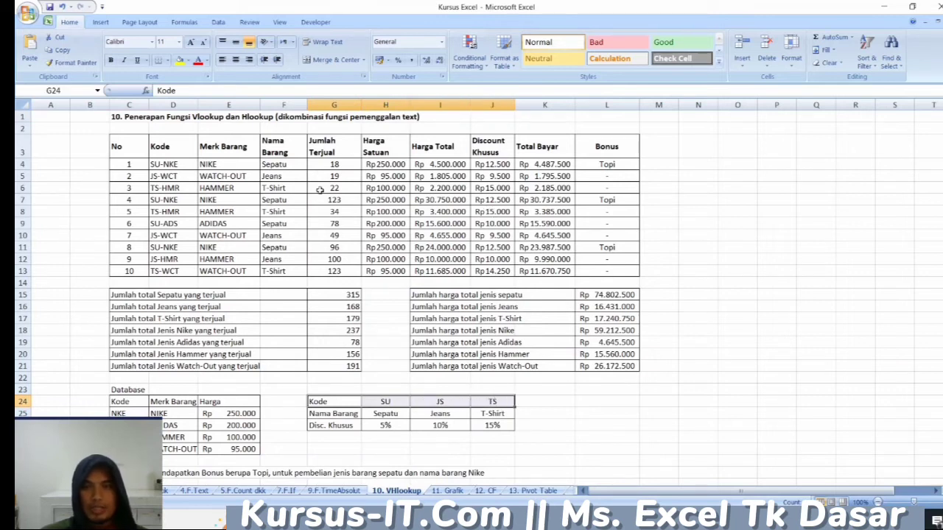
left_click(451, 215)
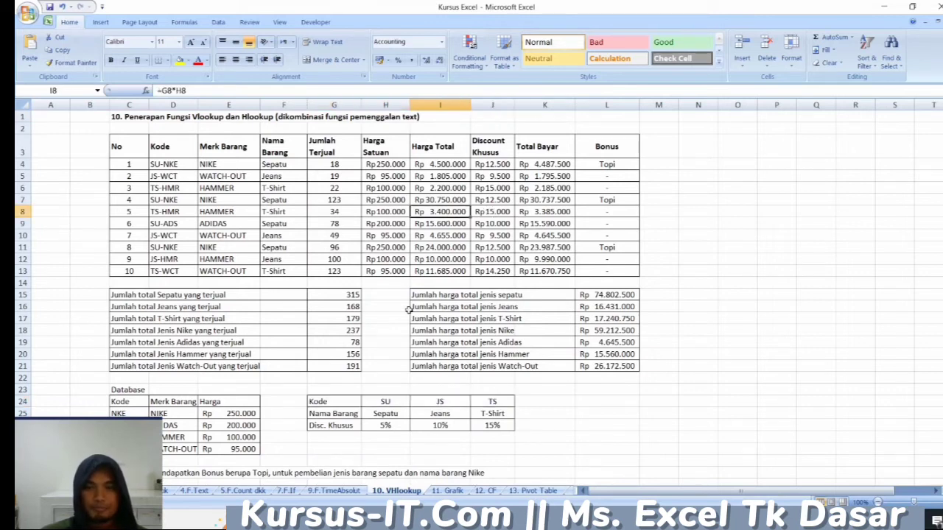
- Open the 11. Grafik sheet and select the monthly income and target data in C5:H10
left_click(451, 491)
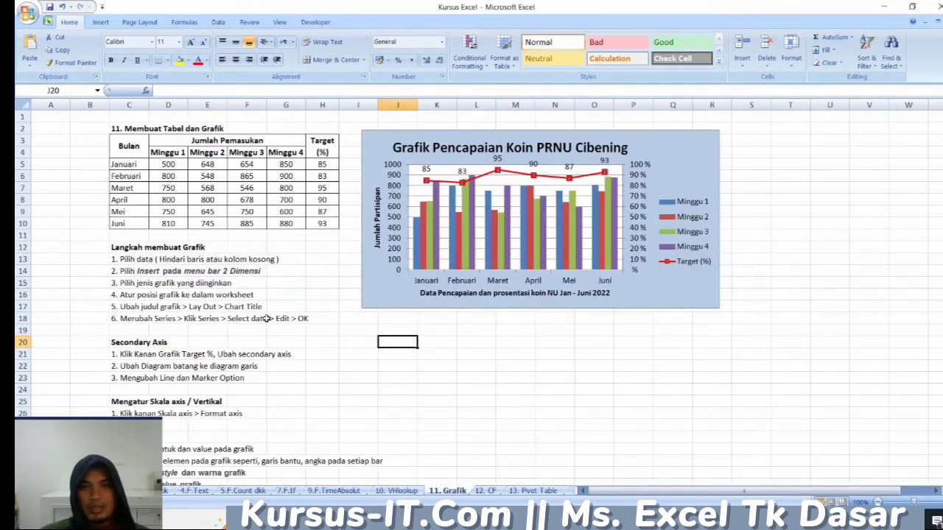
left_click(201, 165)
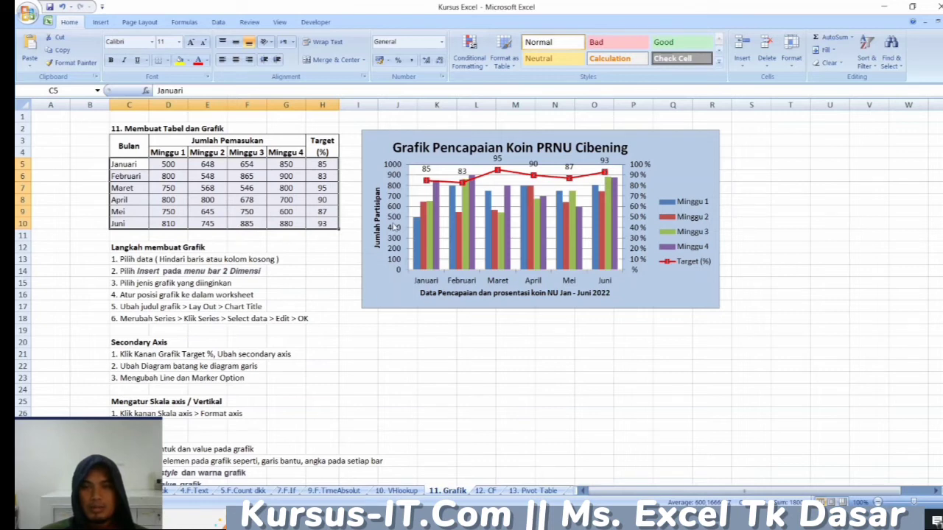
- Examine the Jumlah Partisipan value axis and select the secondary percentage axis of the Grafik Pencapaian Koin chart
left_click(394, 227)
left_click(641, 230)
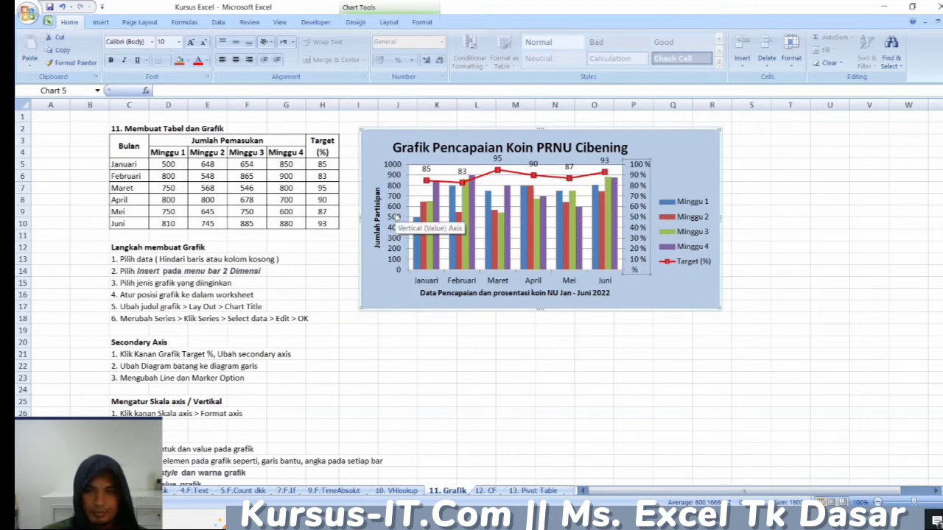
- Open the 12. CF sheet and examine the duplicate highlighting of the Kode DoorPrize values in E5:E14
left_click(486, 490)
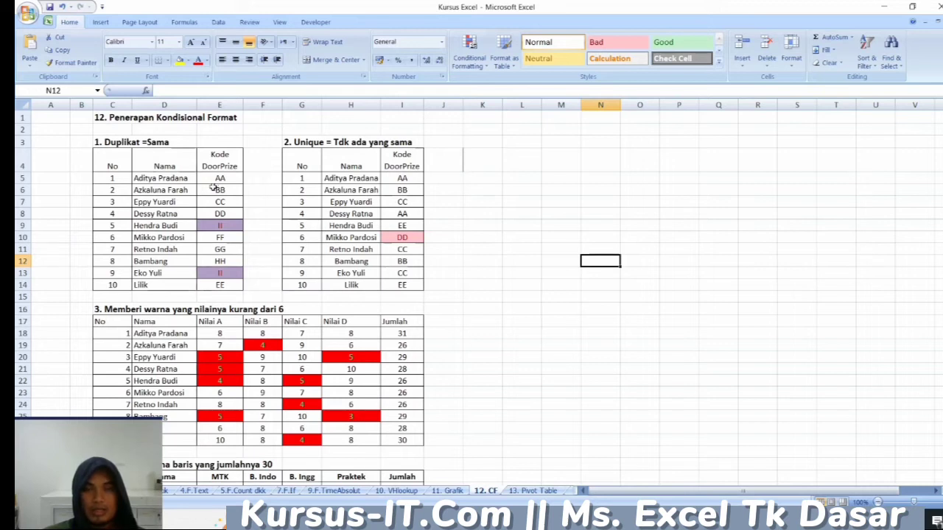
left_click(117, 143)
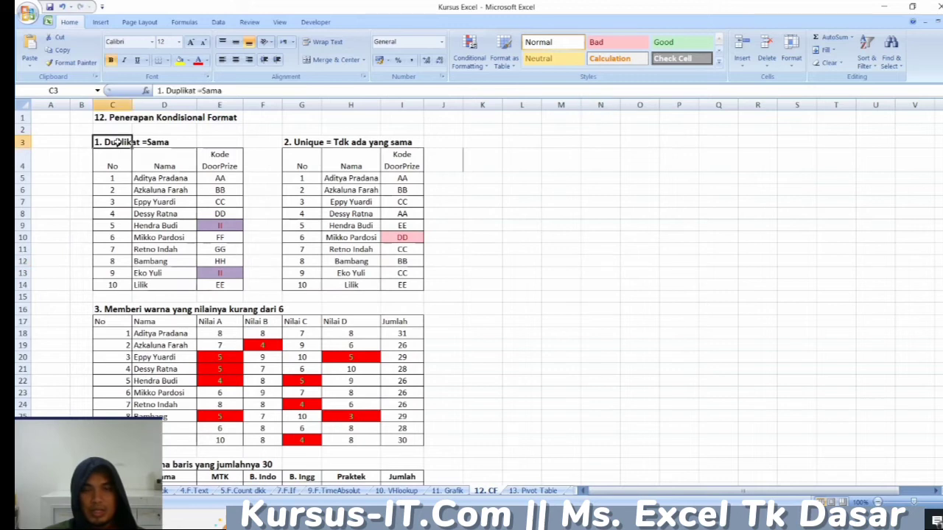
left_click(222, 226)
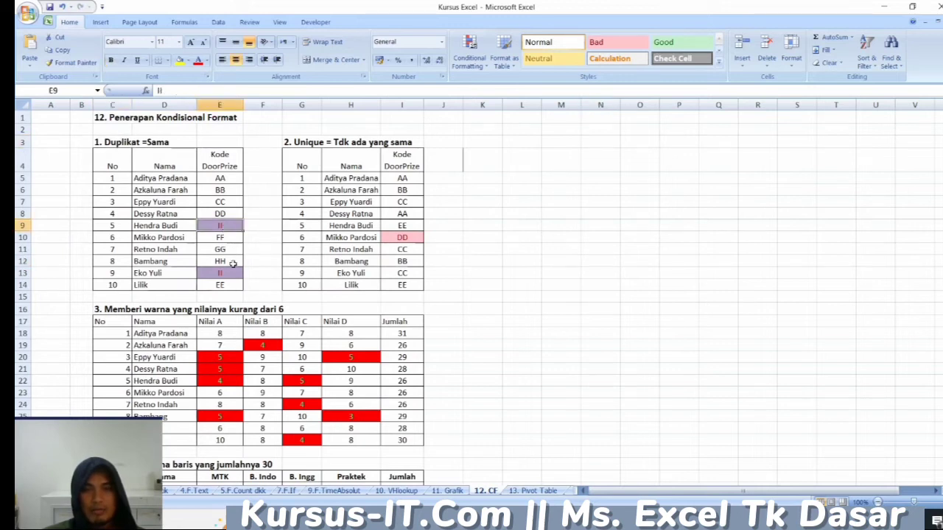
left_click(229, 273)
left_click(223, 225)
left_click_drag(223, 178, 219, 280)
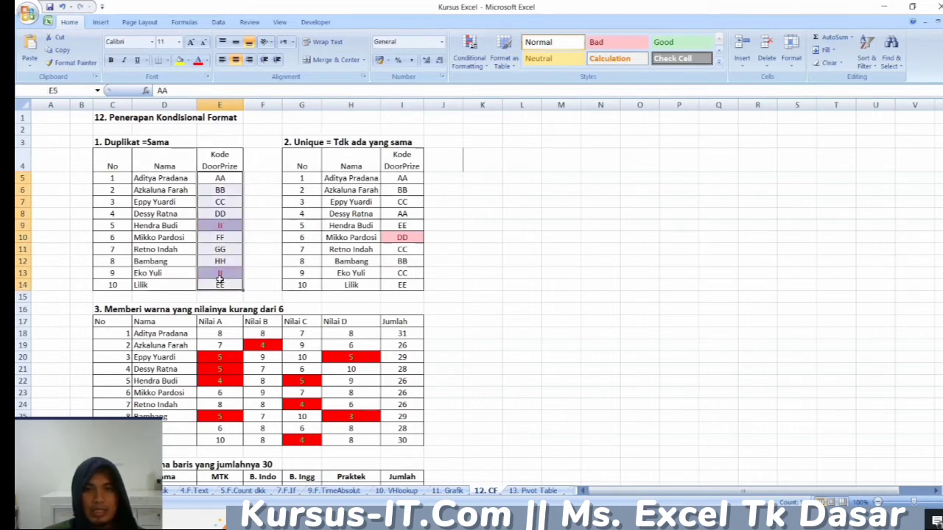
- Replace the duplicated Kode DoorPrize in E9 with JJ and check the highlighting of E9 and E13
left_click(229, 225)
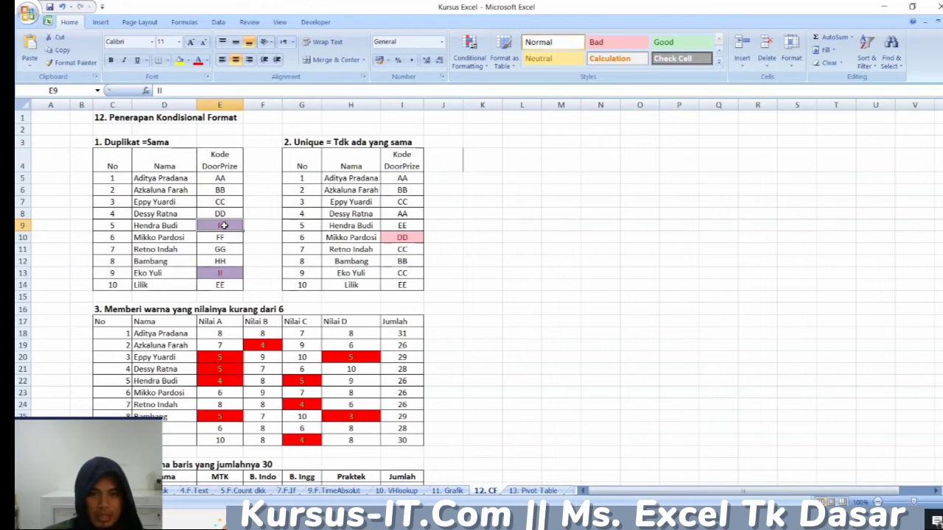
type("JJ")
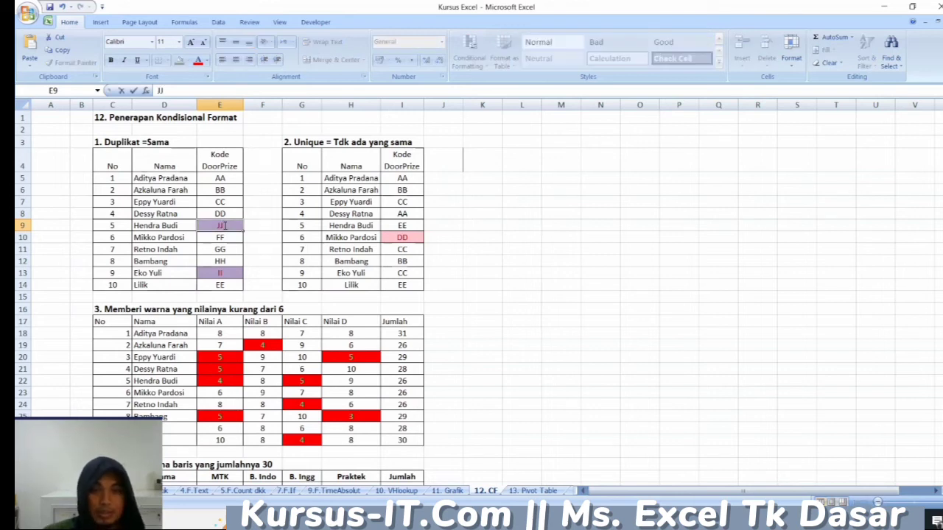
key("Return")
left_click(228, 226)
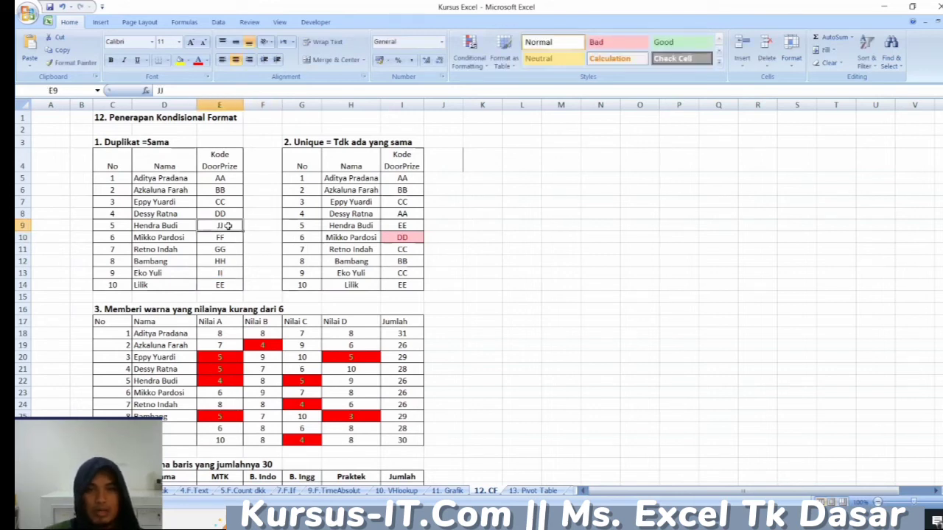
left_click(233, 273)
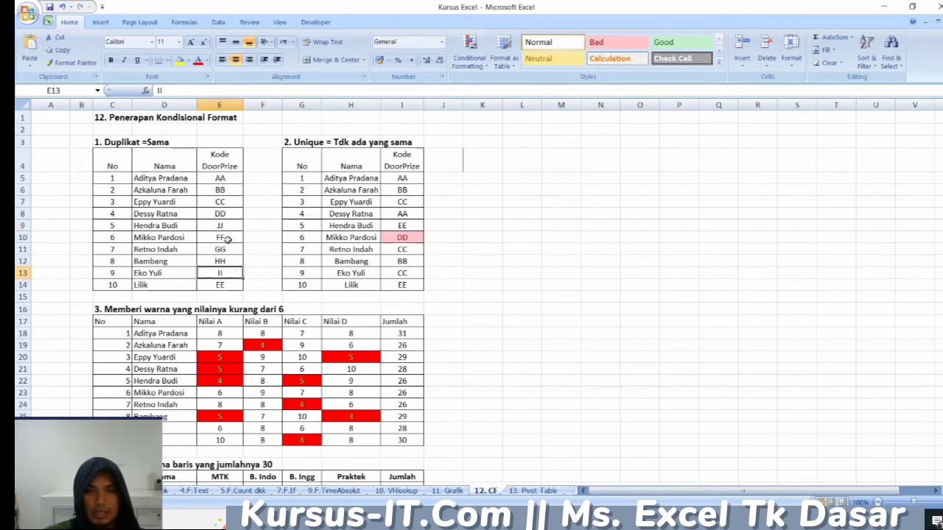
- Set the Kode DoorPrize in E12 to AA so that it duplicates the code in E5
left_click(226, 250)
left_click(230, 260)
type("AA")
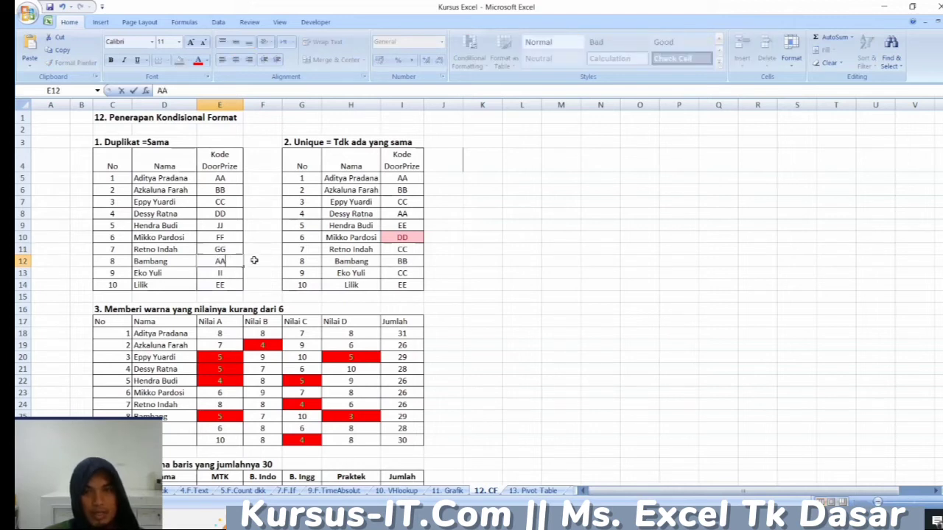
key("Tab")
left_click(232, 178)
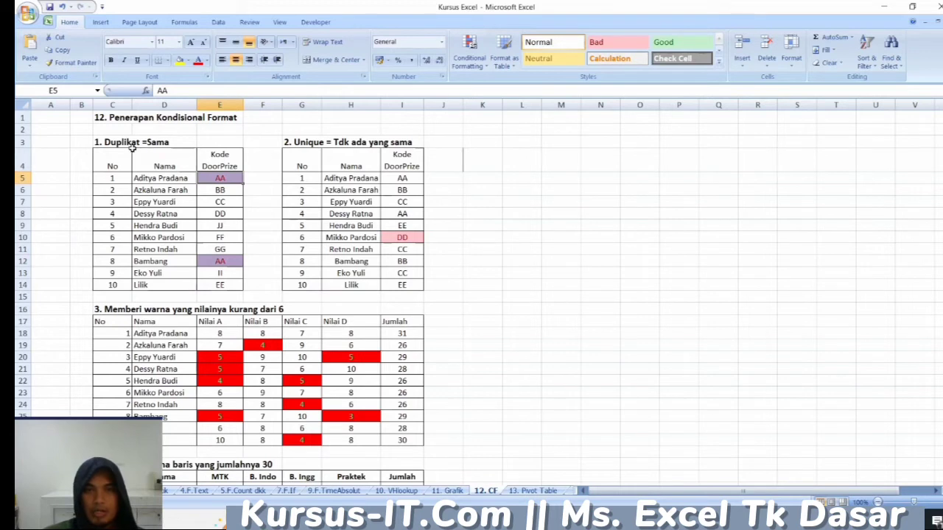
- Examine the Kode DoorPrize values in I5:I14 of the Unique table, comparing the repeated codes with the highlighted one
left_click(404, 179)
left_click(404, 190)
left_click(406, 214)
left_click(410, 237)
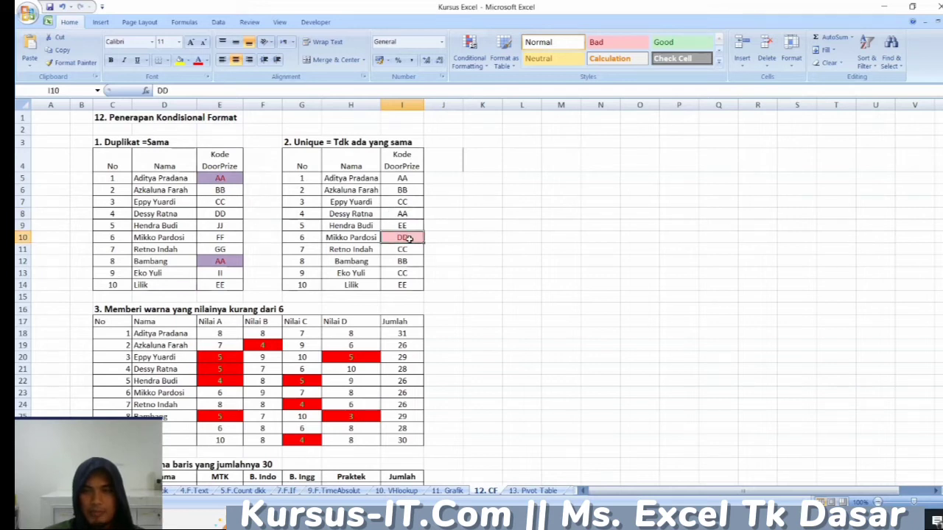
left_click_drag(403, 177, 398, 285)
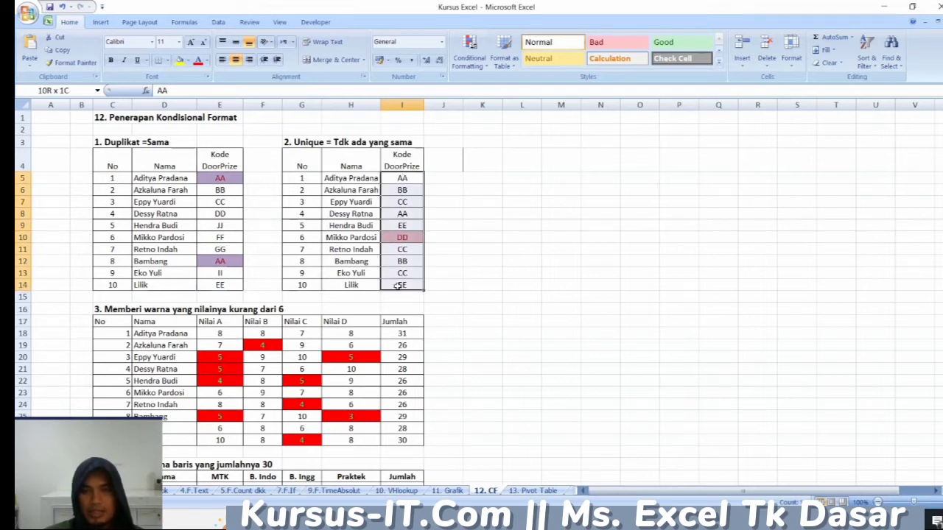
- Replace the unique code in I10 with EE and compare it with the code in I9
left_click(404, 238)
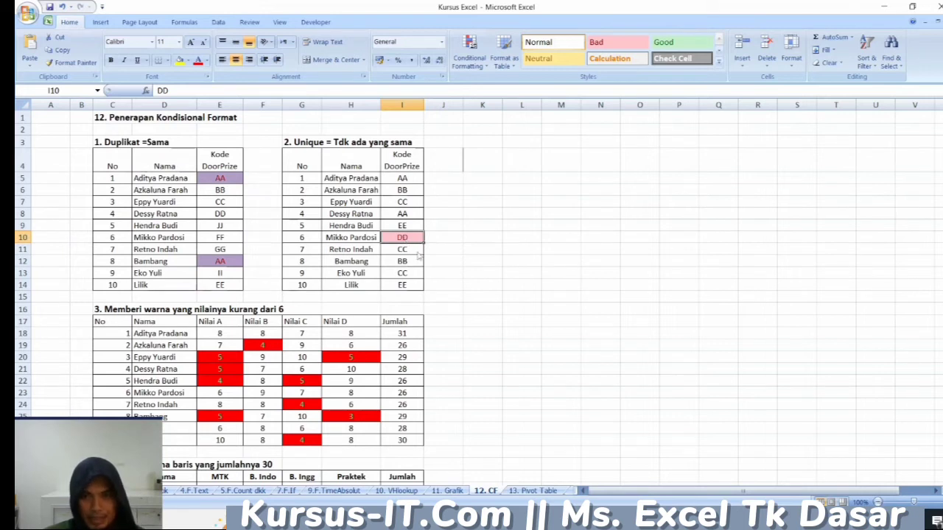
type("EE")
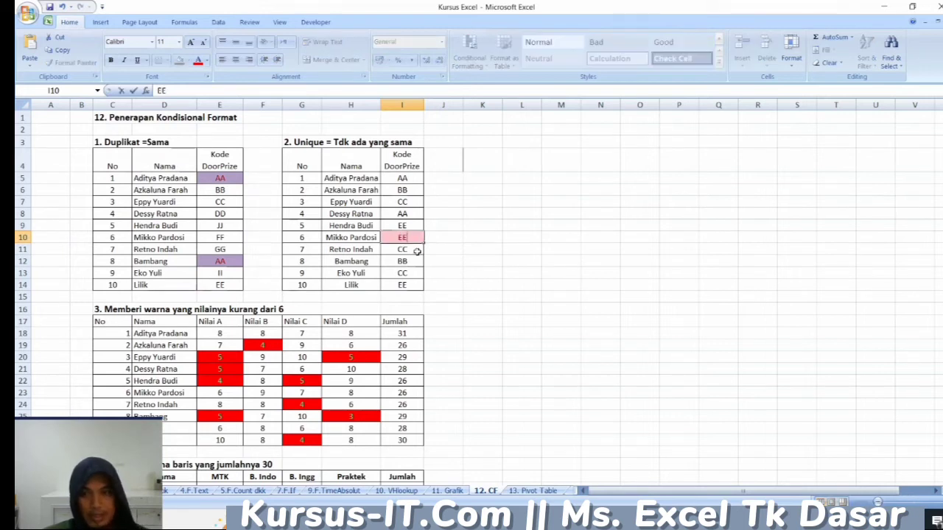
left_click(458, 238)
left_click(416, 239)
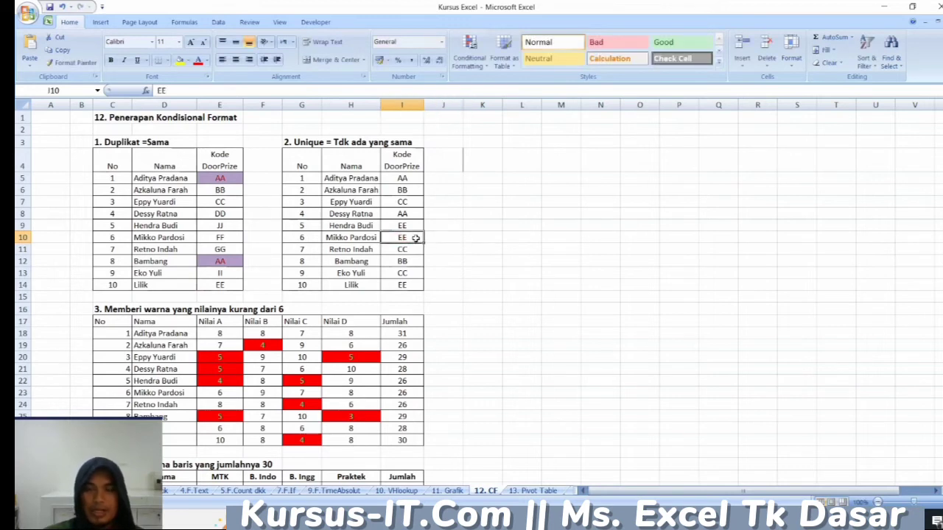
left_click(414, 226)
left_click(414, 238)
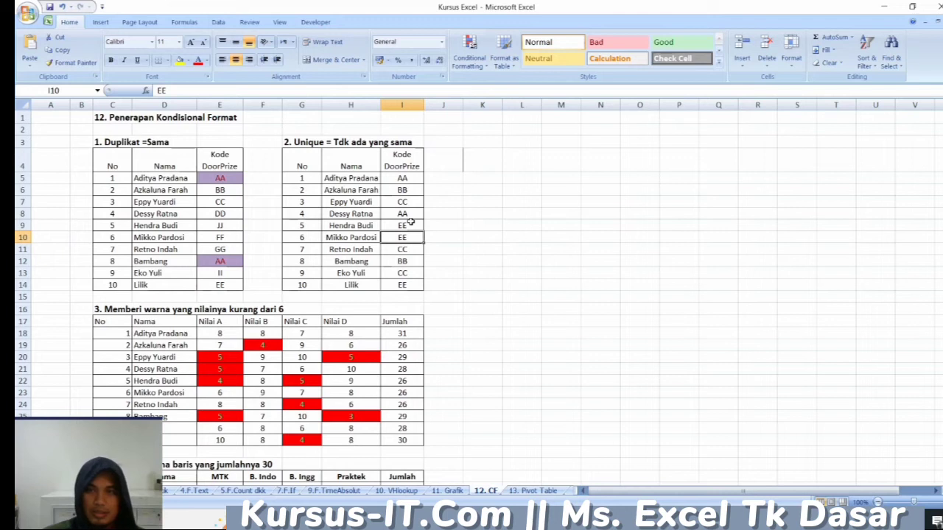
left_click(411, 224)
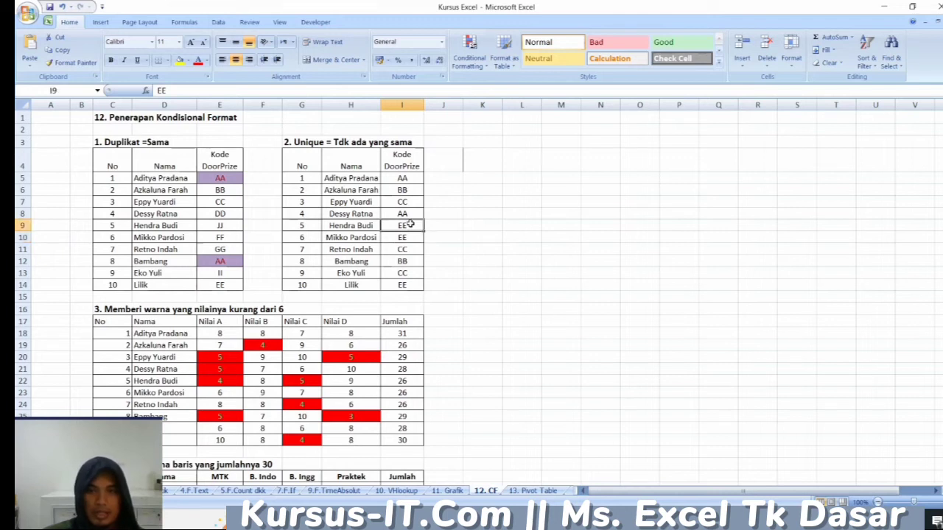
- Set the Kode DoorPrize in I10 of the Unique table to FF
left_click(411, 237)
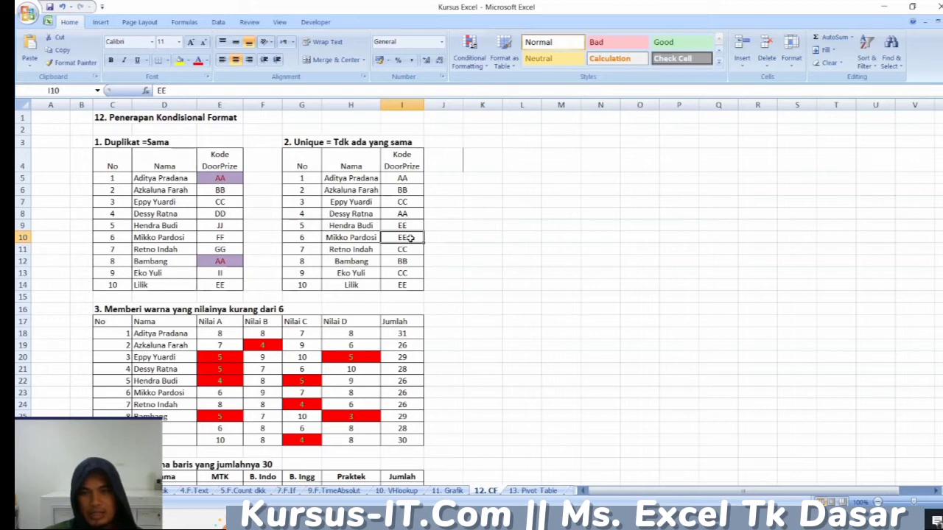
type("FF")
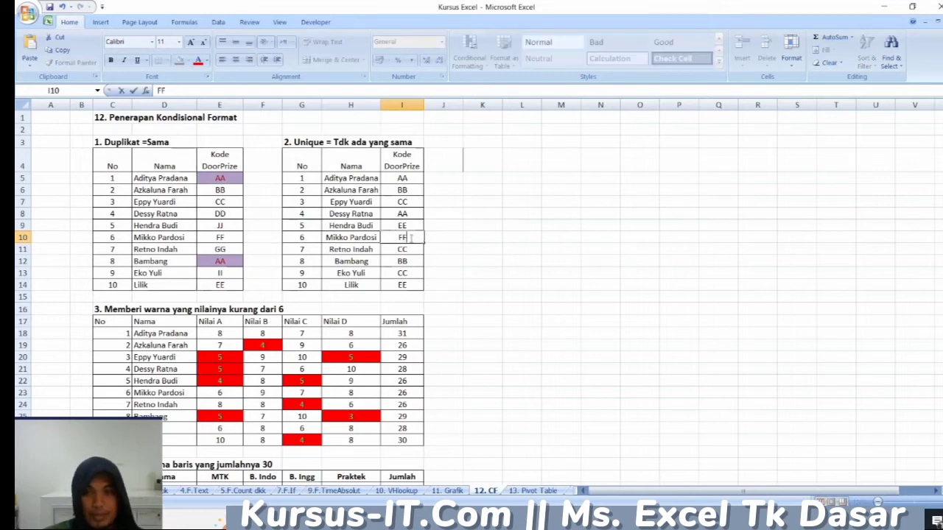
key("Return")
left_click(412, 238)
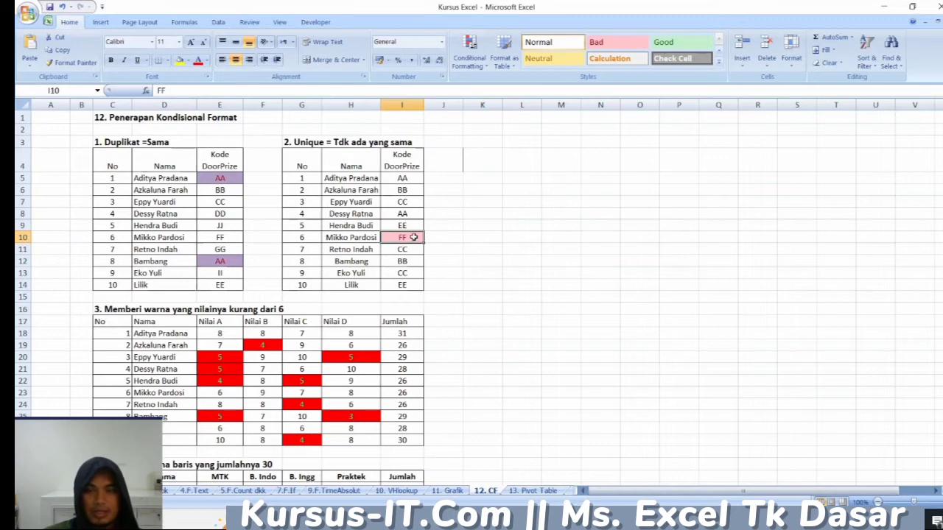
- Review the section 3 table that colours values under 6, and set the Nilai B score in F19 to 8
scroll(205, 359, "down", 2)
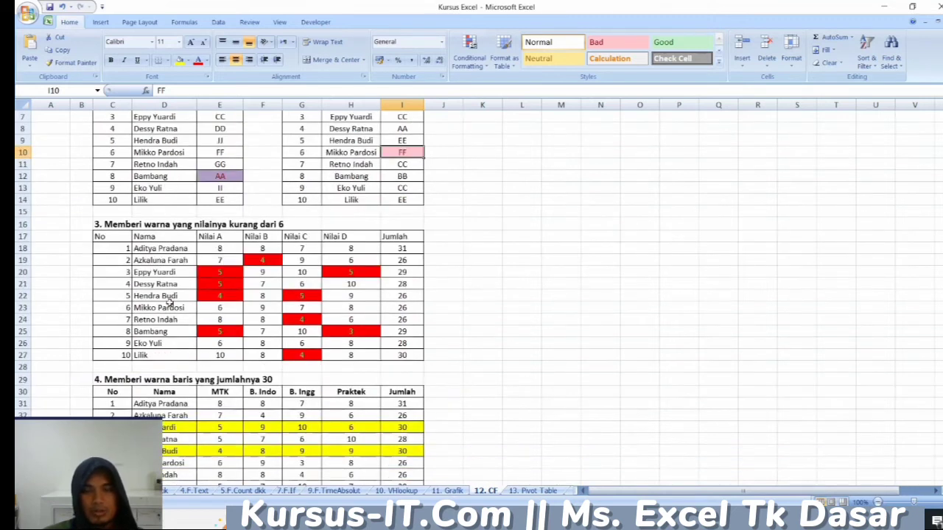
scroll(169, 303, "down", 2)
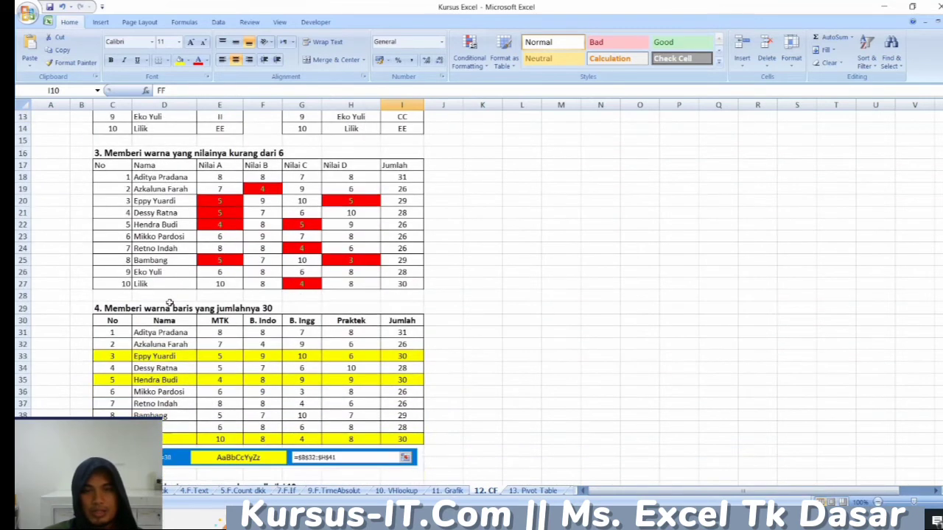
left_click(255, 190)
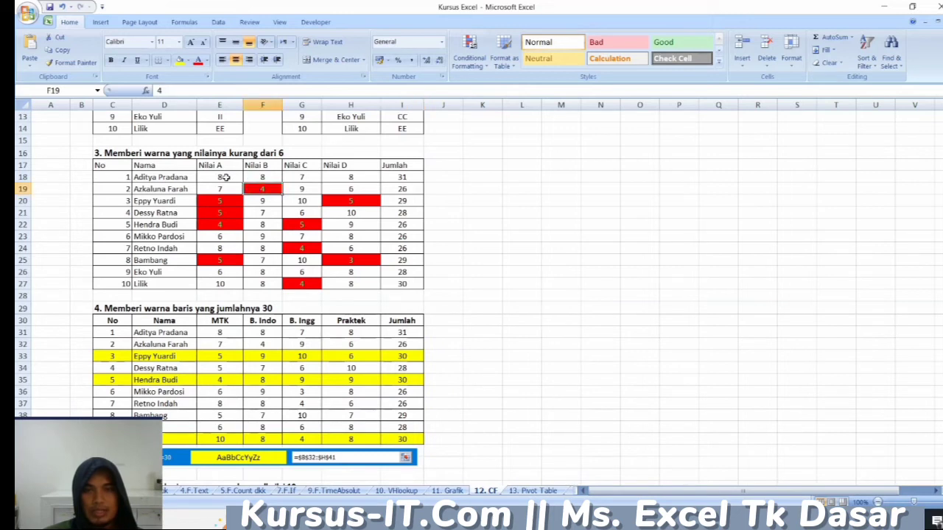
left_click(293, 153)
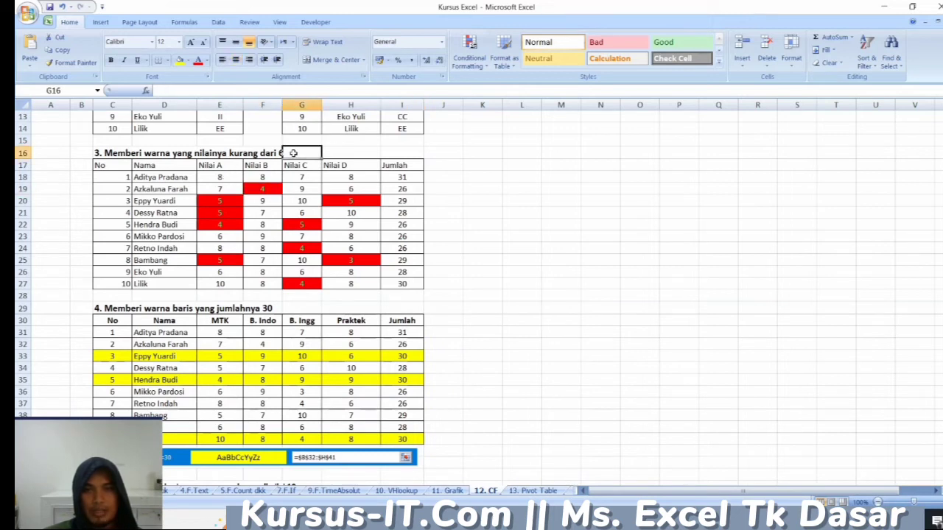
left_click(267, 189)
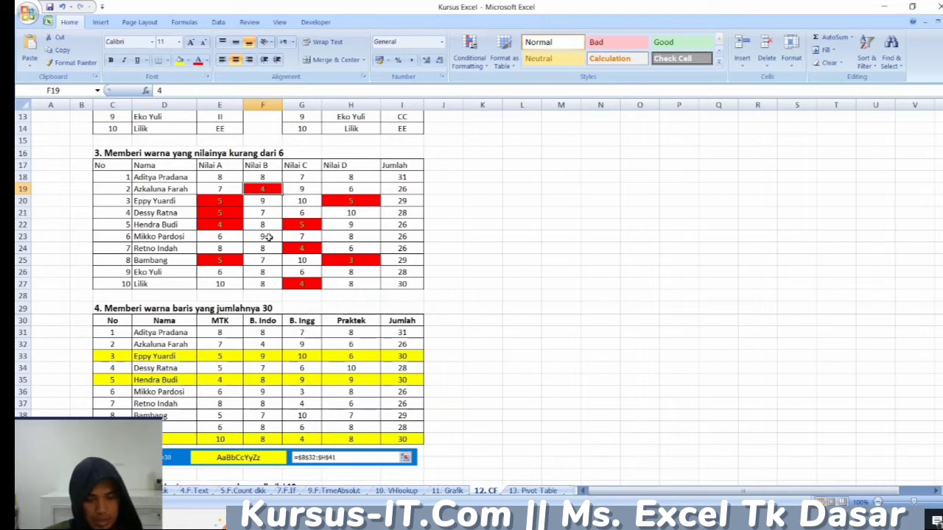
type("8")
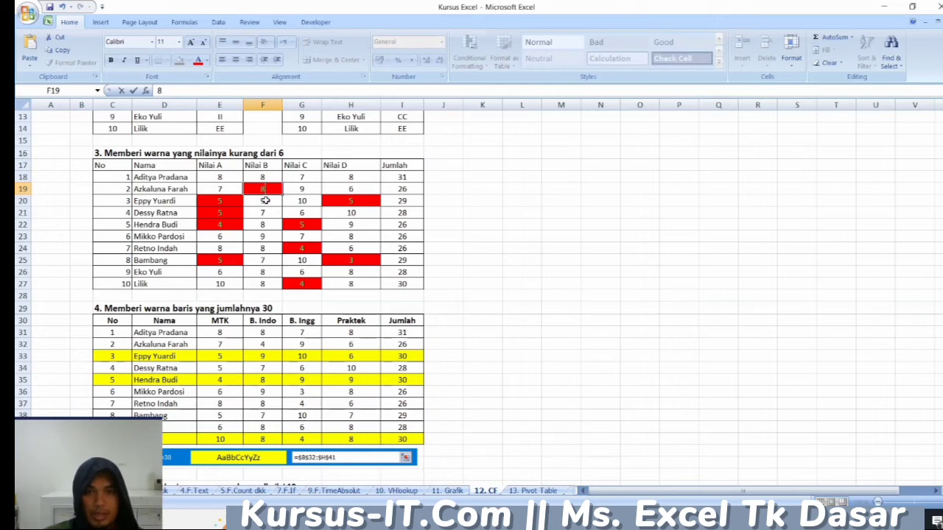
key("Return")
left_click(269, 190)
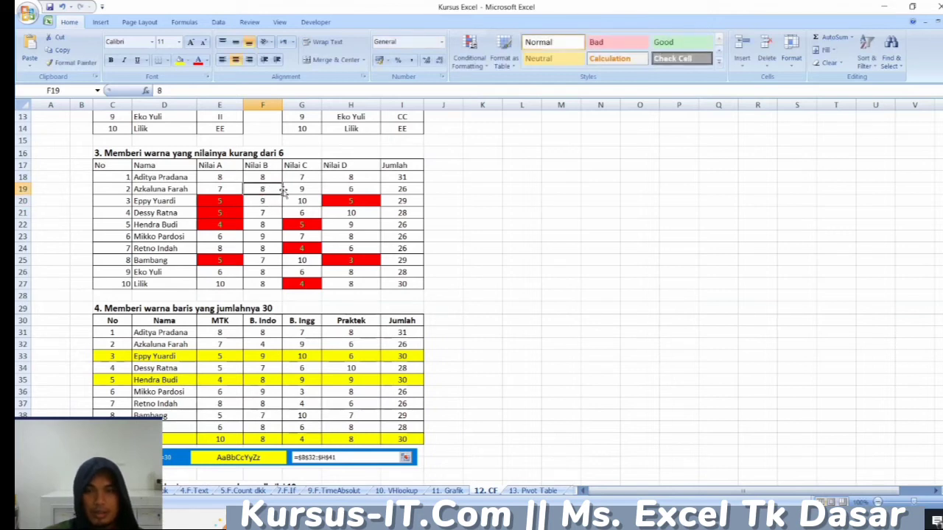
- Set the Nilai D score in H21 to 3 to test the less-than-6 rule
left_click(342, 213)
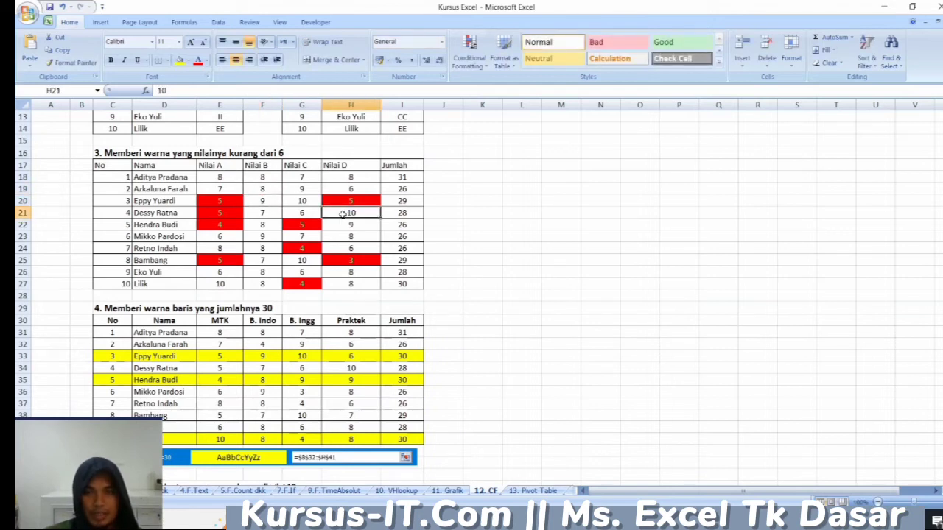
type("3")
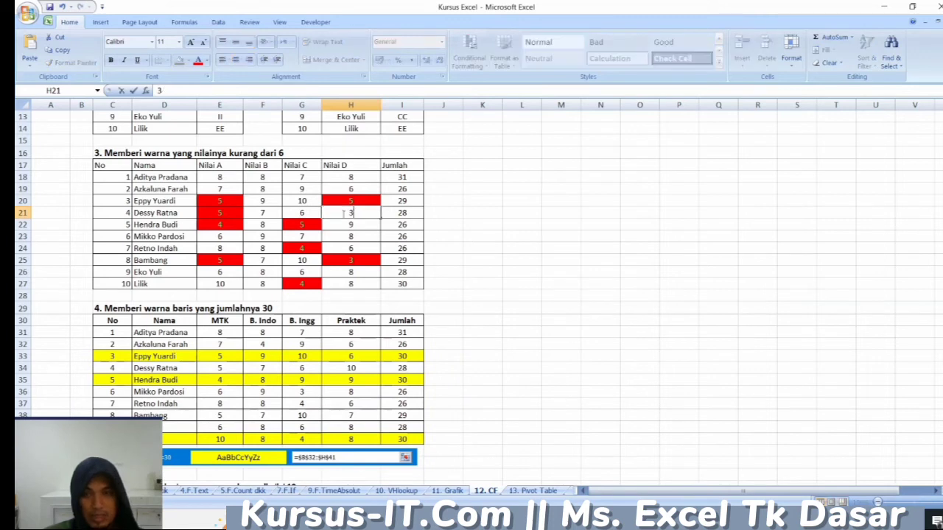
key("Return")
left_click(350, 213)
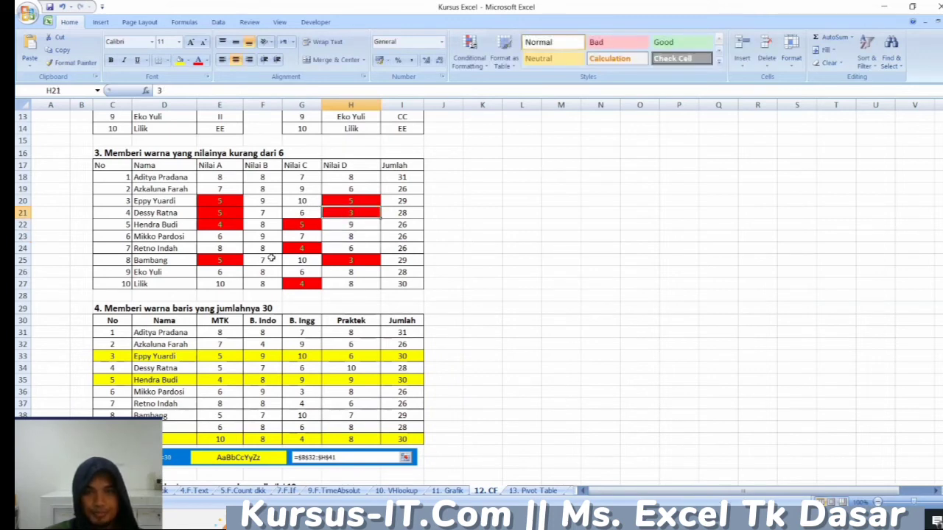
- Examine the section 4 table that colours rows with Jumlah 30, including row 33, its SUM formula in I33 and the Praktek score in H31
scroll(200, 244, "down", 1)
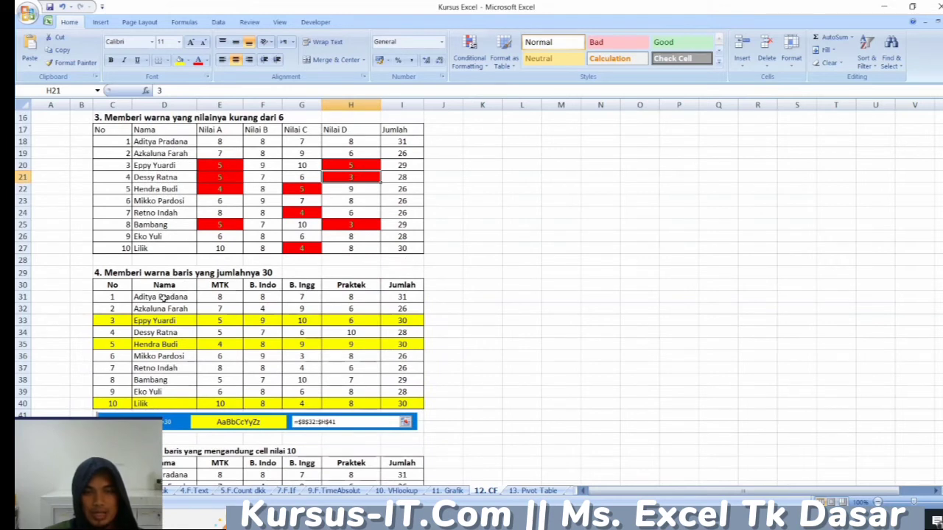
left_click(121, 322)
left_click_drag(121, 322, 383, 319)
left_click(334, 332)
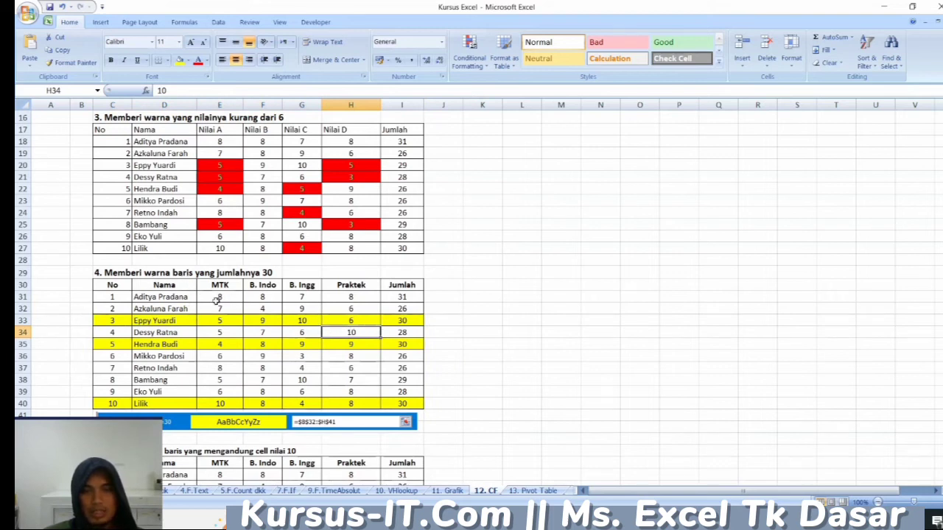
left_click_drag(123, 321, 390, 325)
left_click(390, 324)
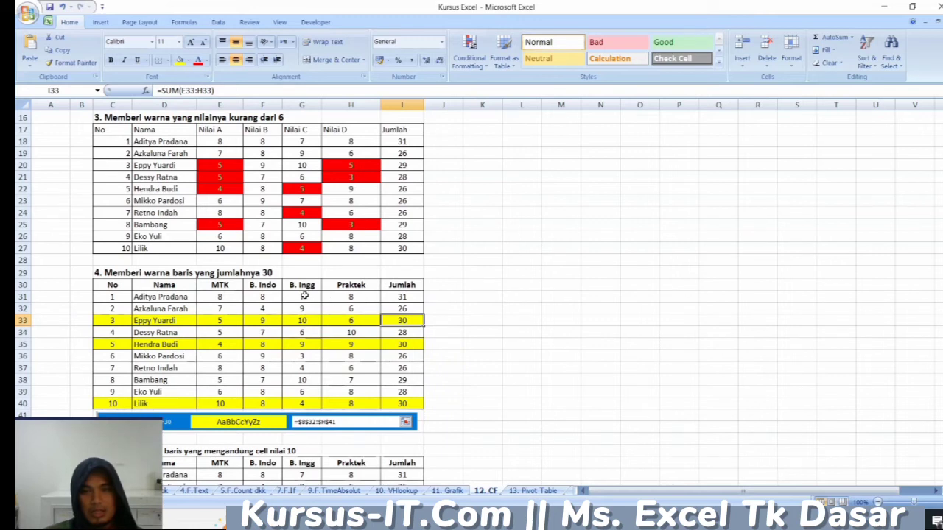
left_click(348, 297)
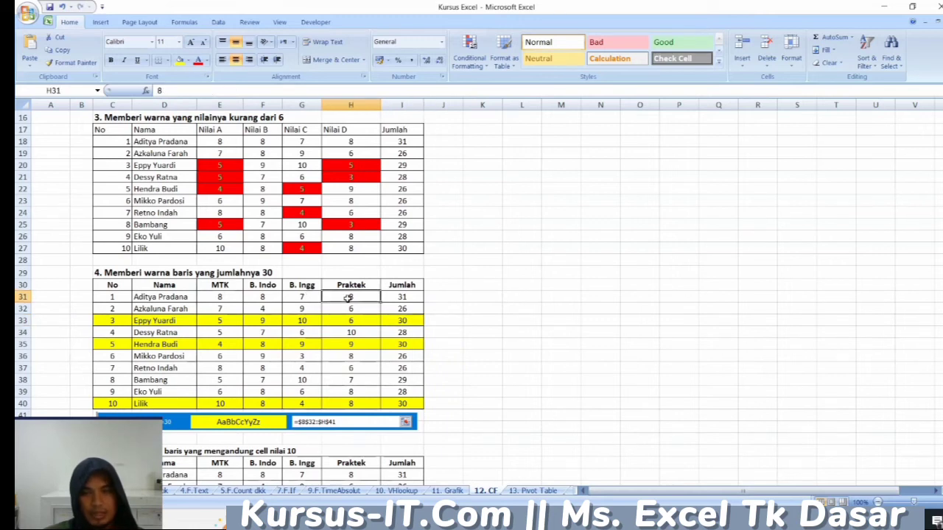
- Set the Praktek score in H31 of the section 4 table to 7 to test the Jumlah 30 rule
type("7")
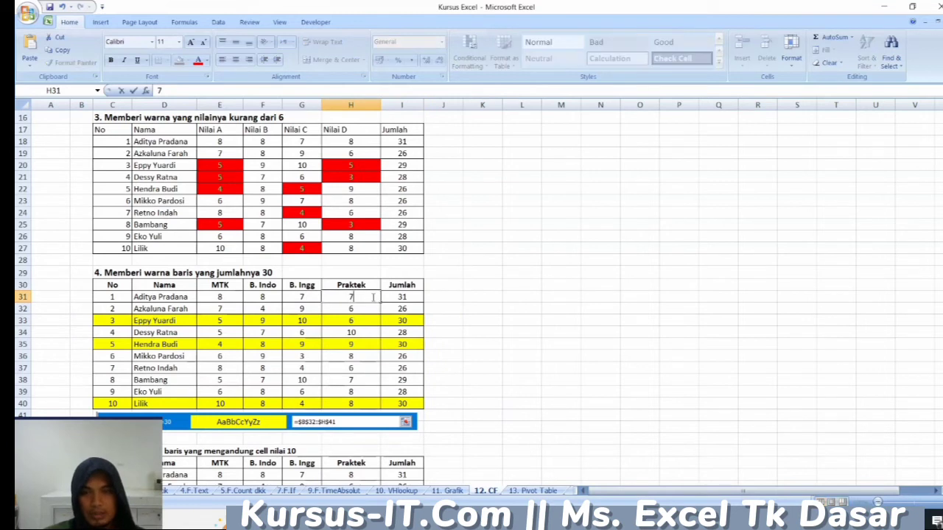
key("Return")
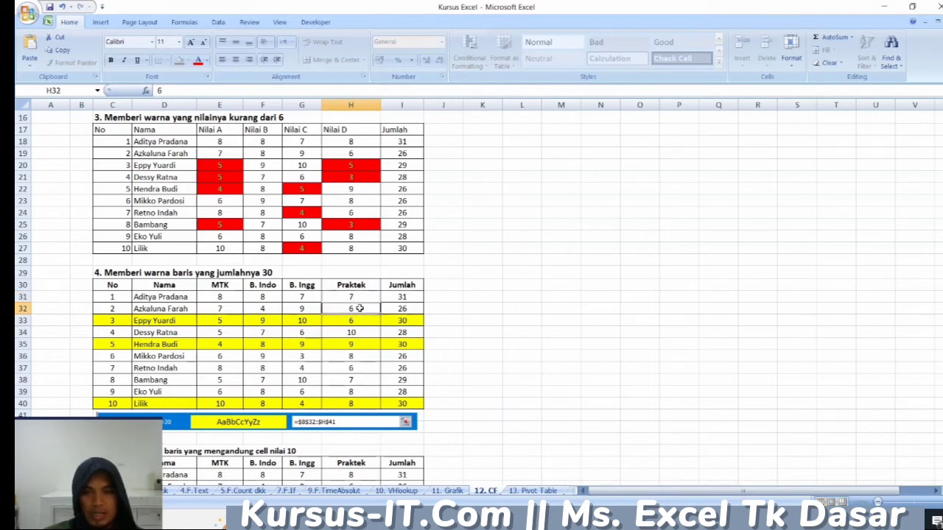
left_click(355, 298)
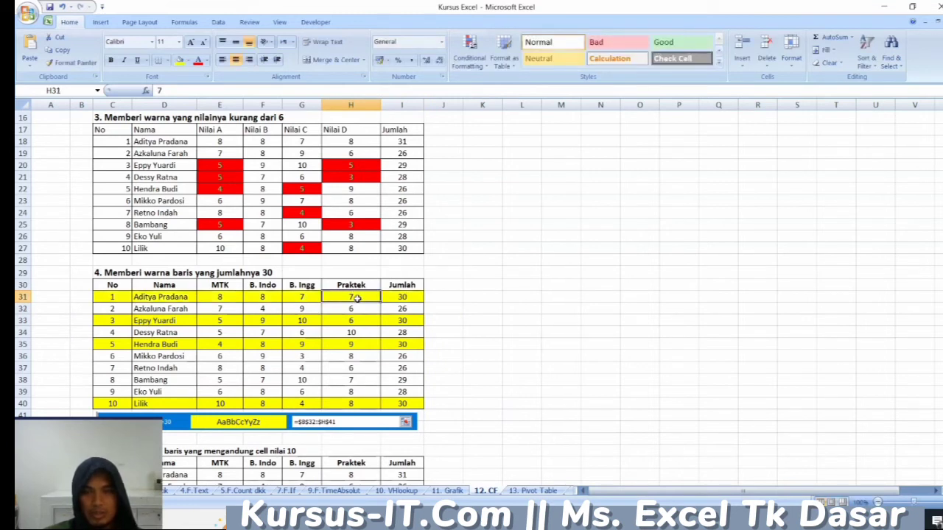
- Set the B. Indo score in F33 of the section 4 table to 8
left_click(264, 323)
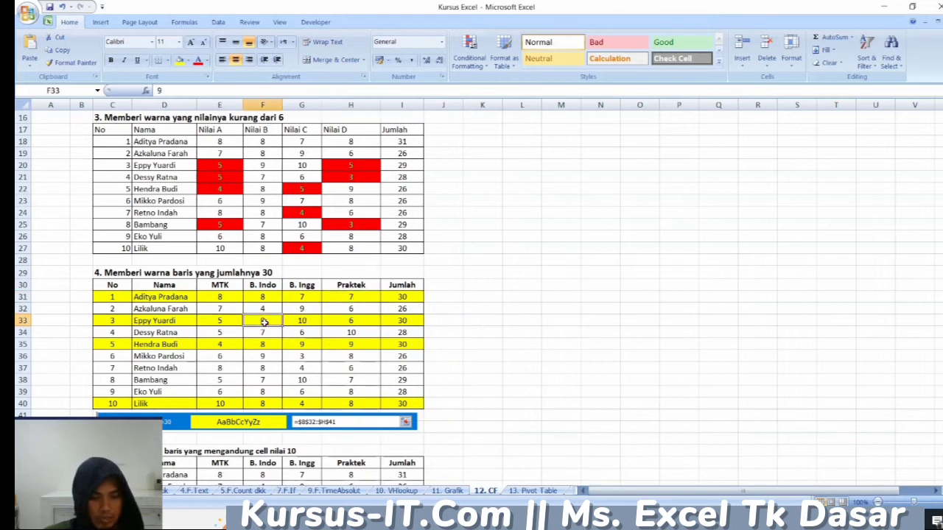
type("8")
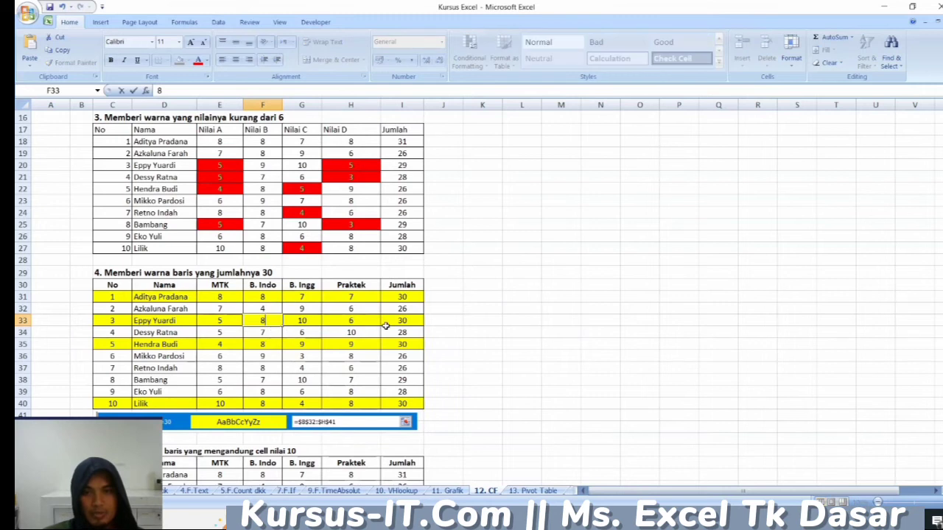
left_click(302, 332)
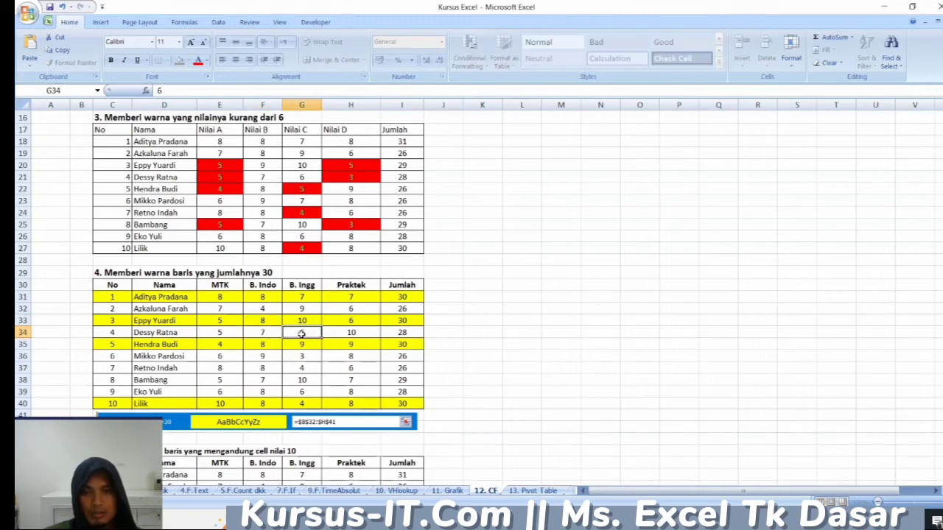
left_click(270, 320)
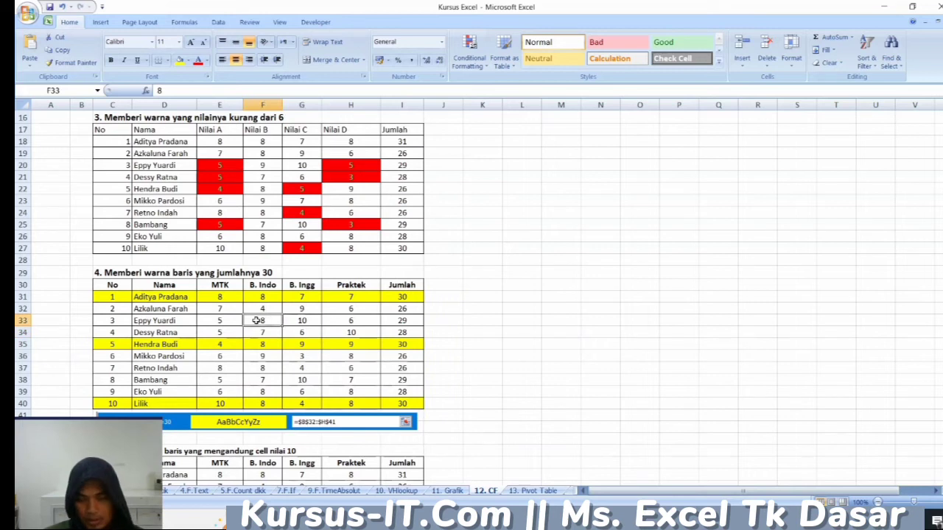
- Try the B. Indo score in F33 at 10 and at 9 to test the row colouring
type("10")
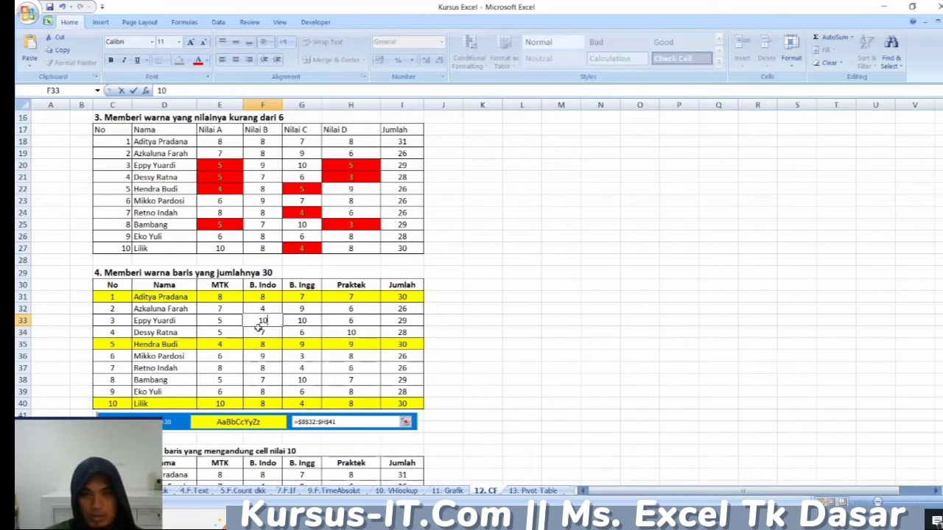
key("Return")
left_click(263, 320)
type("9")
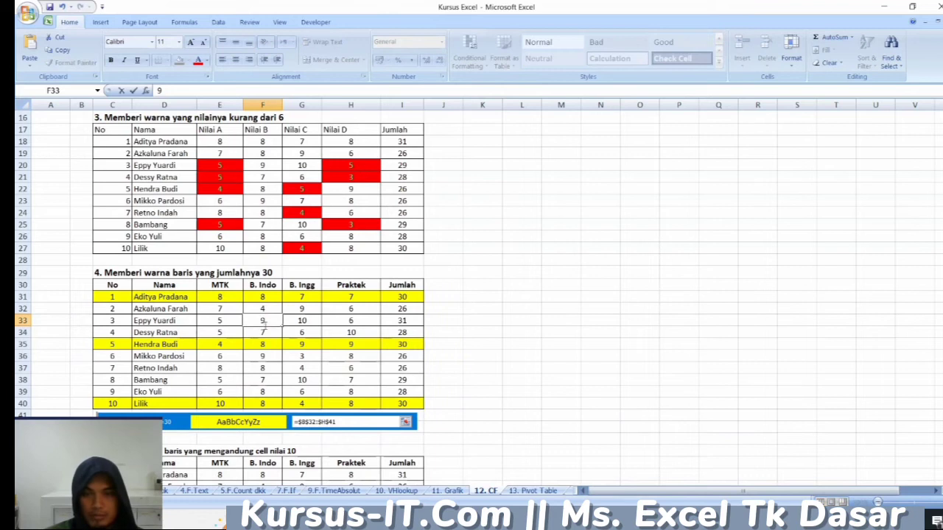
key("Return")
left_click(263, 322)
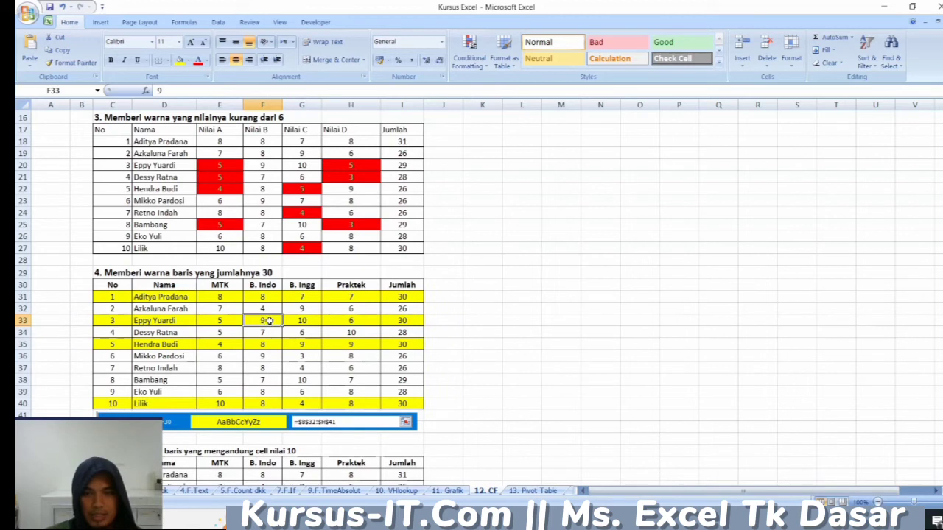
- Return the B. Indo score in F33 to 8 and reselect the cell
type("8")
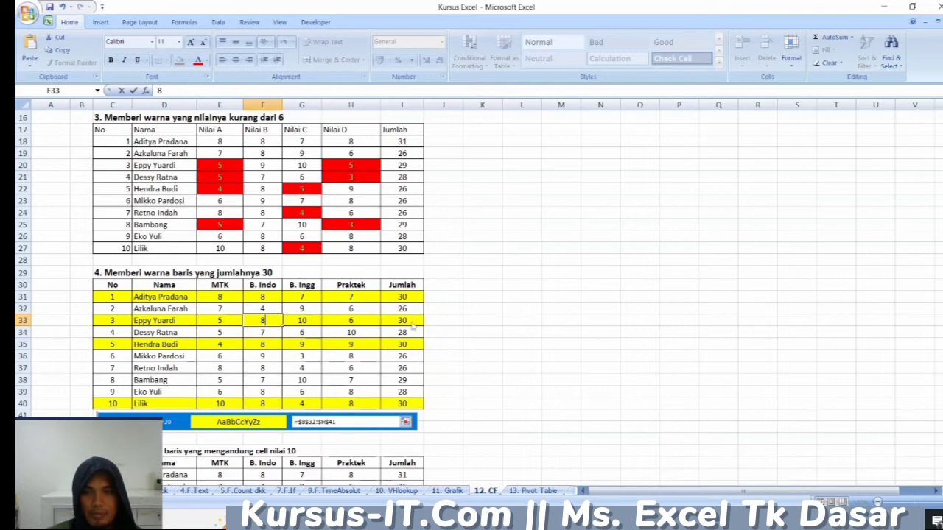
left_click(299, 332)
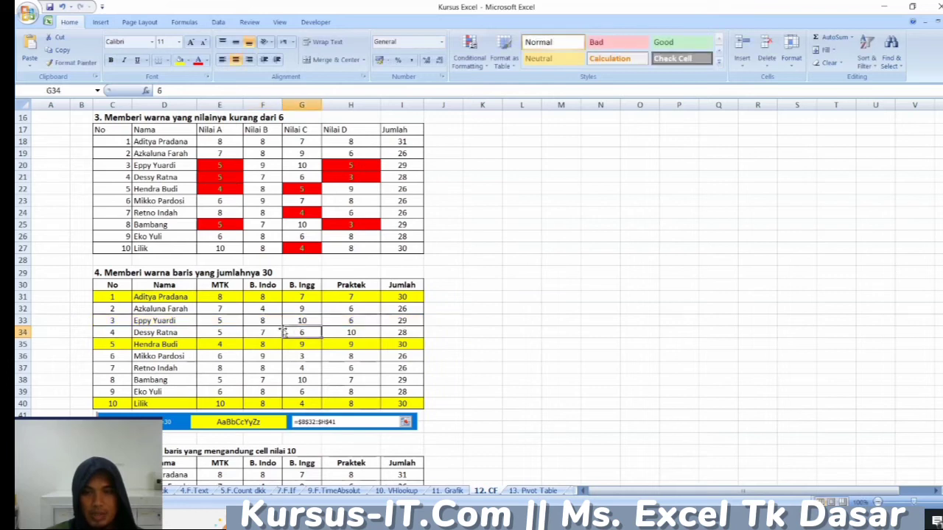
left_click(265, 320)
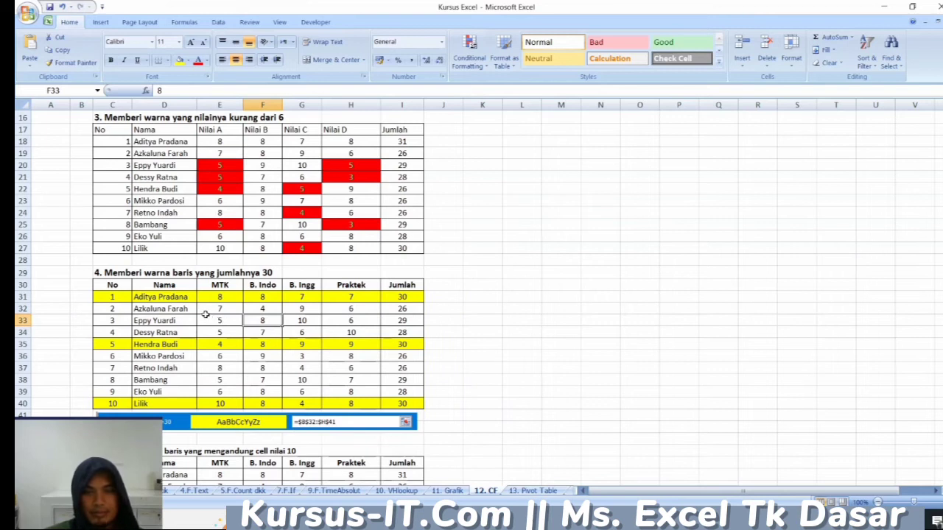
- Review the section 5 table that colours rows containing a 10, including row 49 and the MTK to Praktek scores
scroll(248, 333, "down", 5)
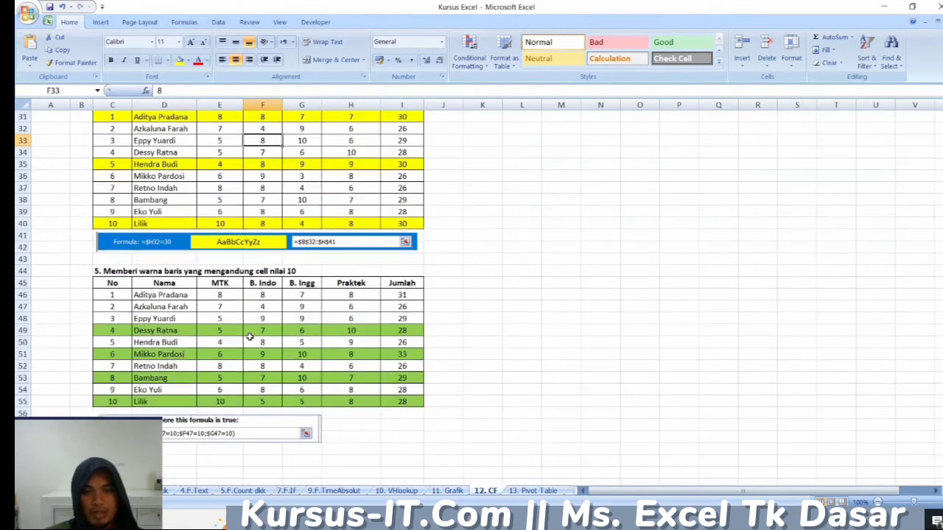
scroll(249, 337, "down", 1)
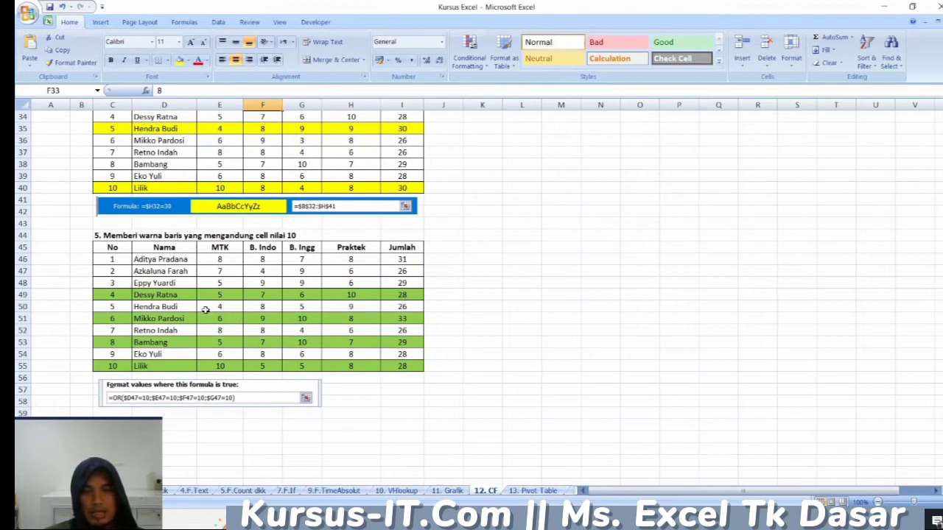
left_click_drag(123, 296, 398, 293)
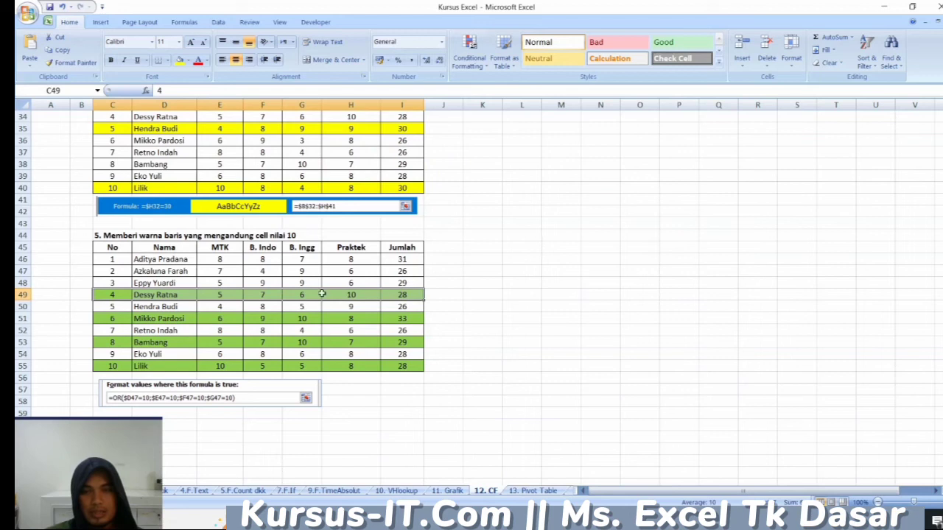
left_click(218, 260)
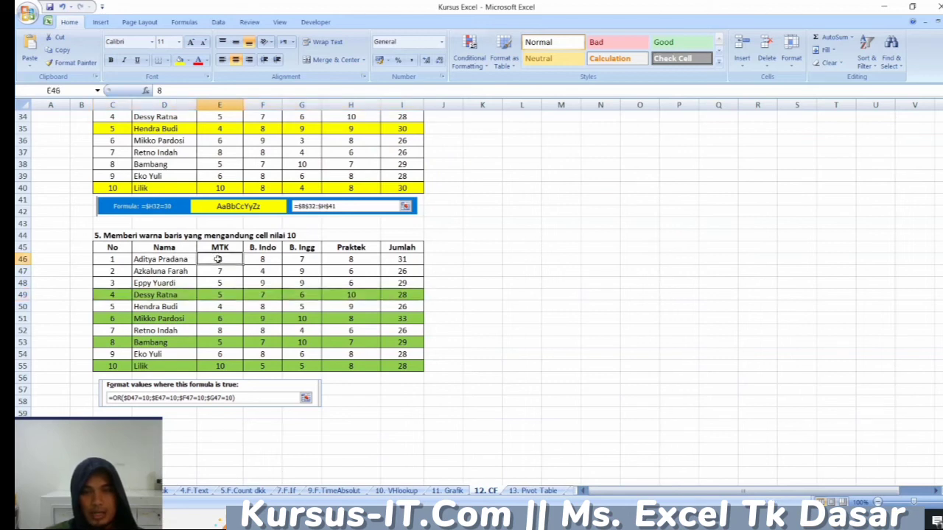
left_click_drag(229, 259, 344, 366)
left_click(337, 300)
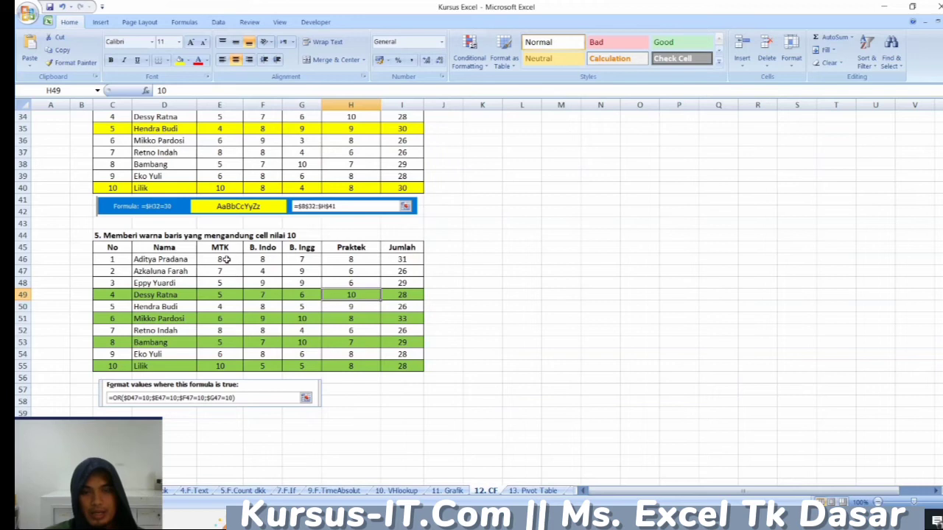
left_click(224, 259)
left_click(267, 257)
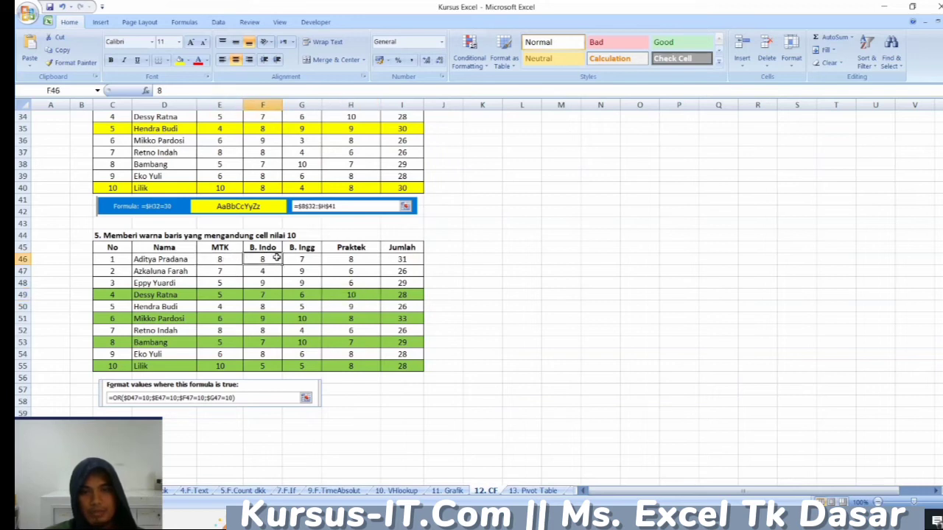
left_click(301, 257)
- Set the Praktek score in H46 of the section 5 table to 10 to test the rule
left_click(358, 261)
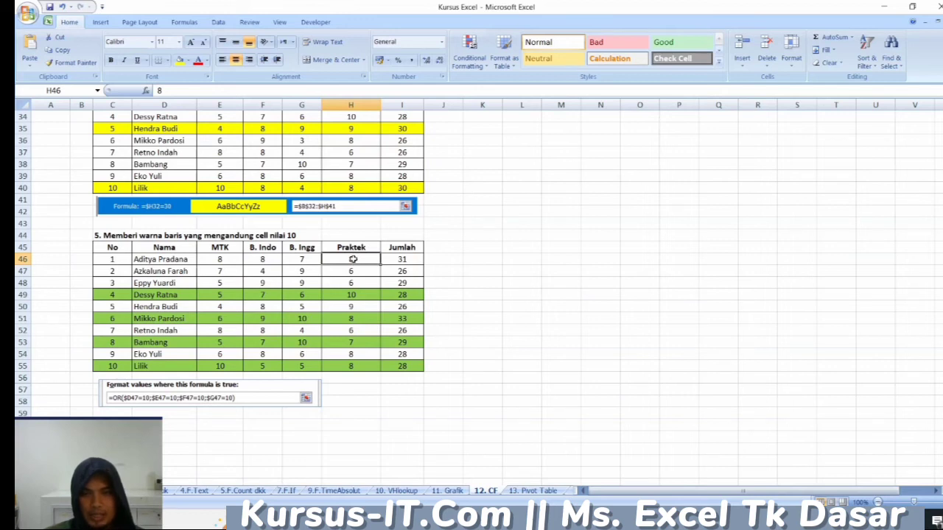
type("10")
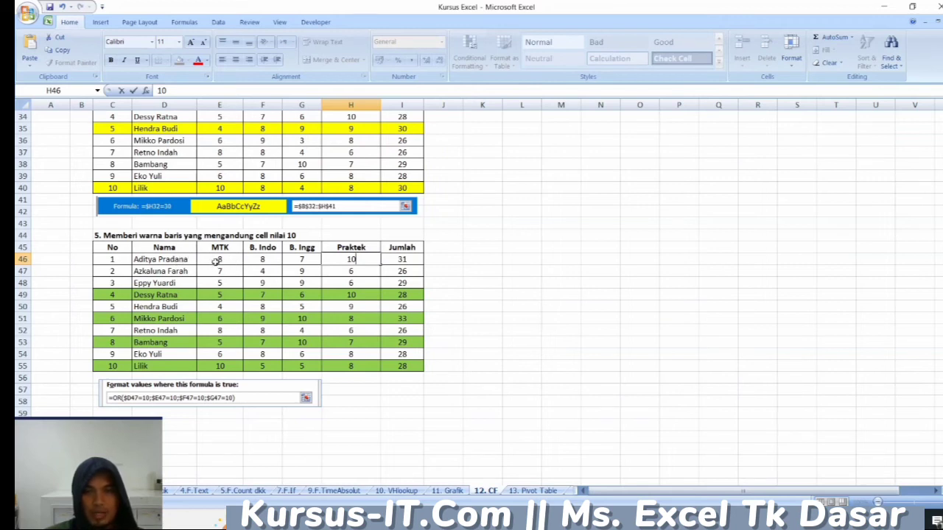
left_click(303, 274)
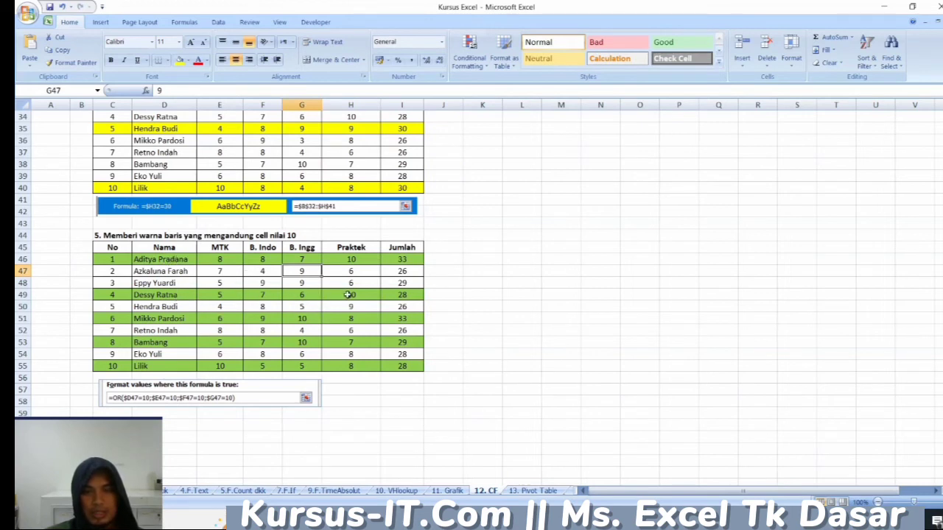
- Set the Praktek score in H49 of the section 5 table to 9
left_click(351, 295)
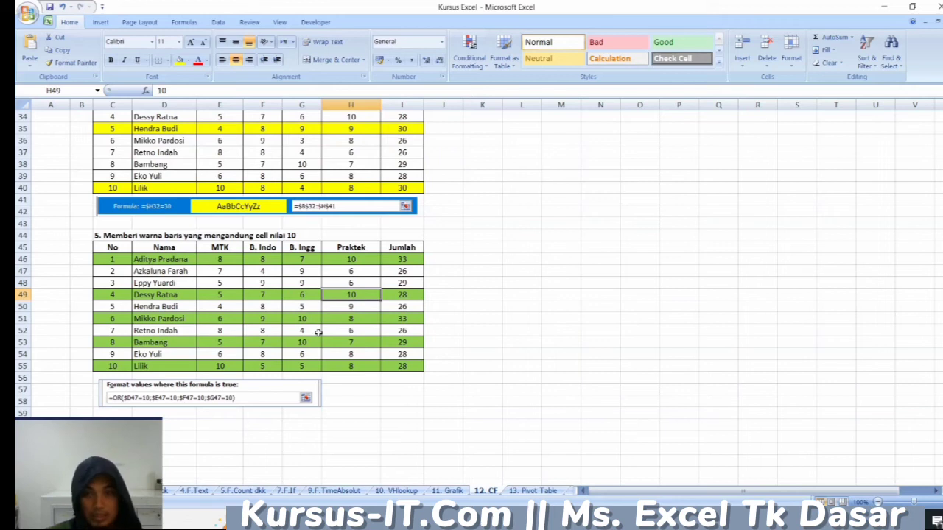
type("9")
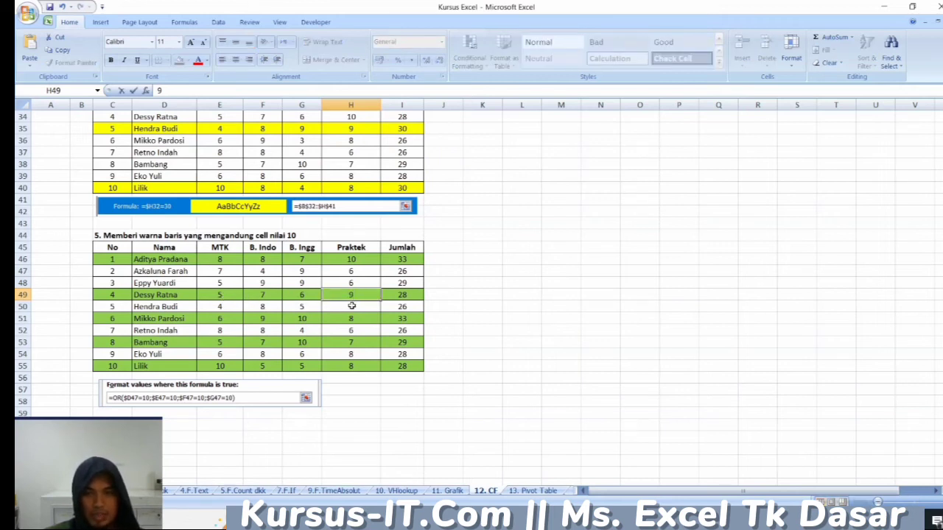
left_click(350, 307)
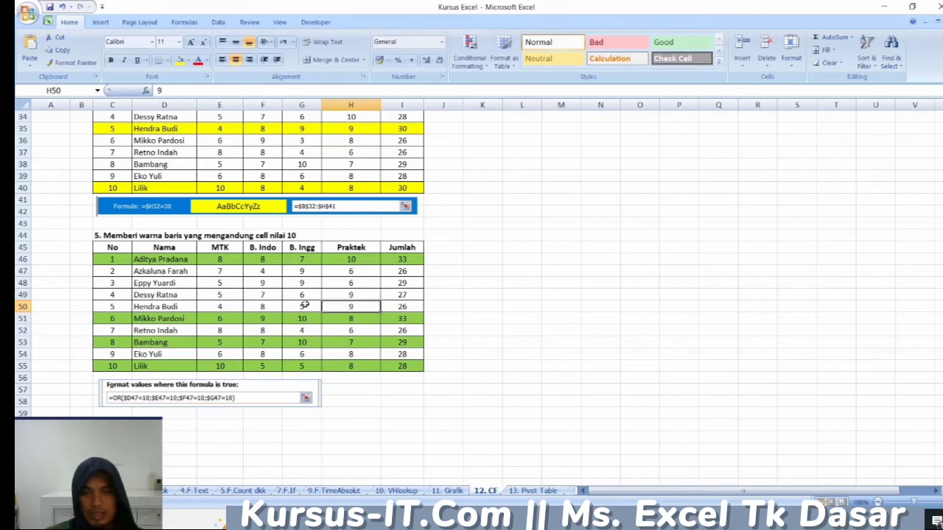
- Open the 13. Pivot Table sheet and review the Pendapatan Sewa Hotel Santika data table
scroll(305, 303, "up", 11)
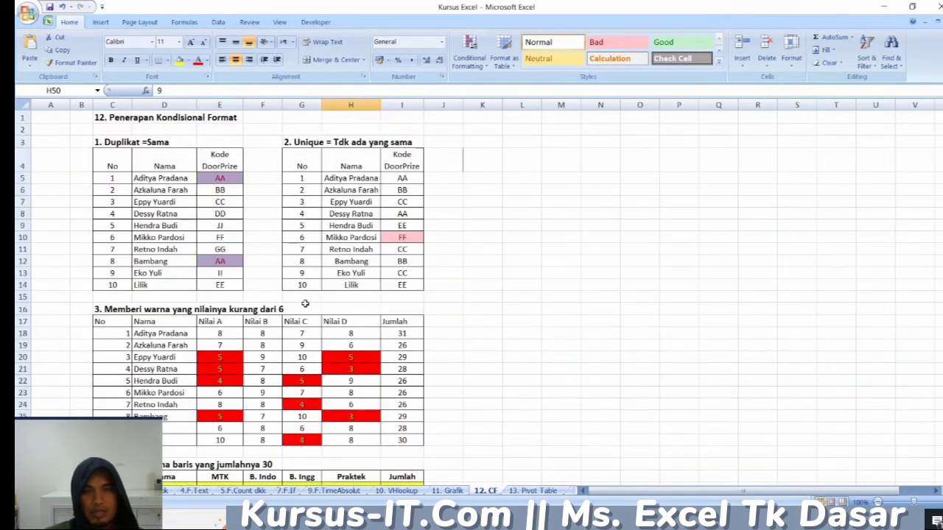
left_click(527, 493)
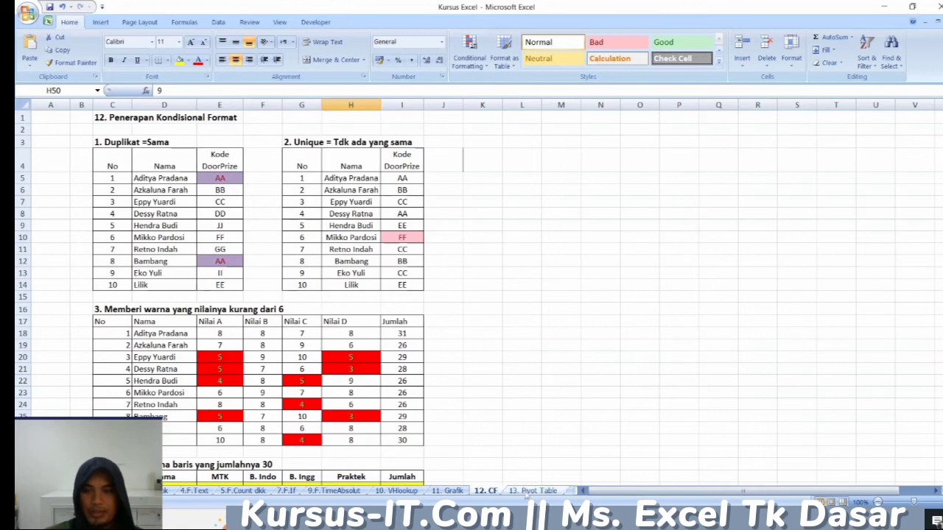
scroll(242, 386, "up", 5)
scroll(243, 385, "down", 4)
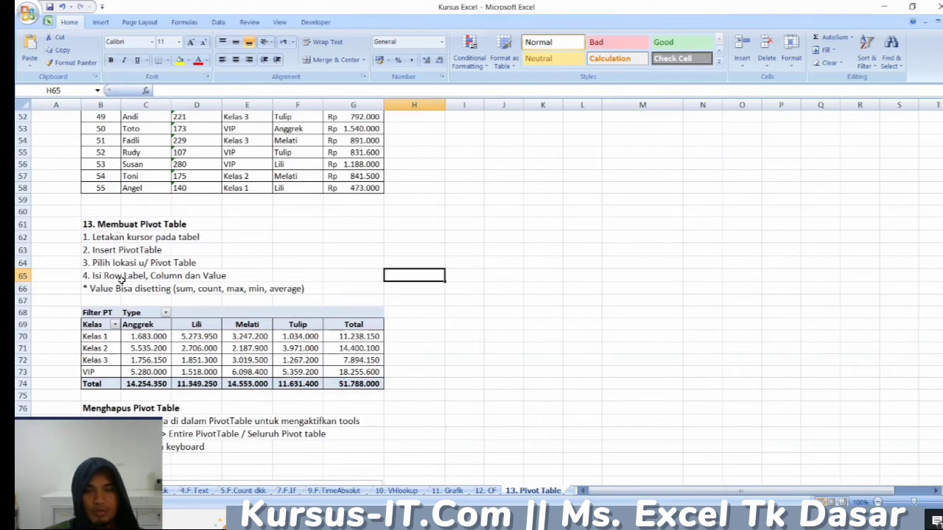
scroll(122, 279, "up", 17)
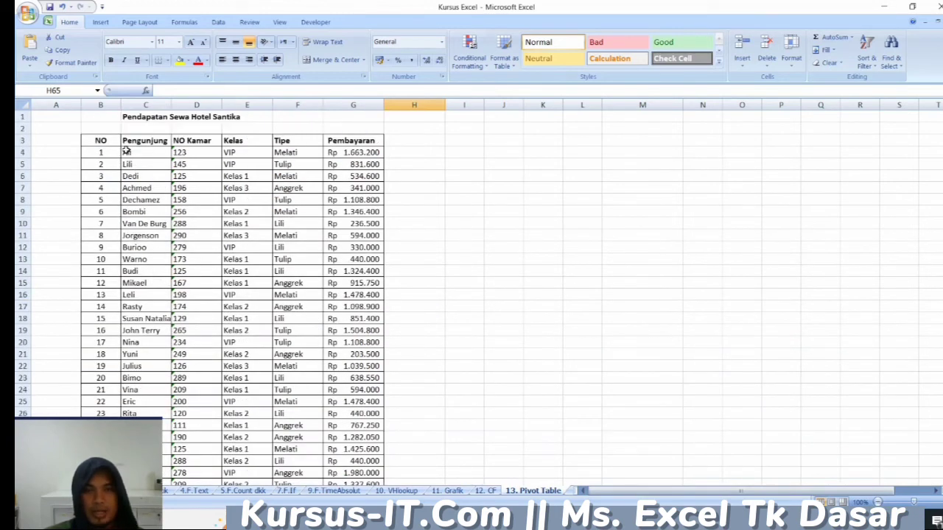
left_click(115, 141)
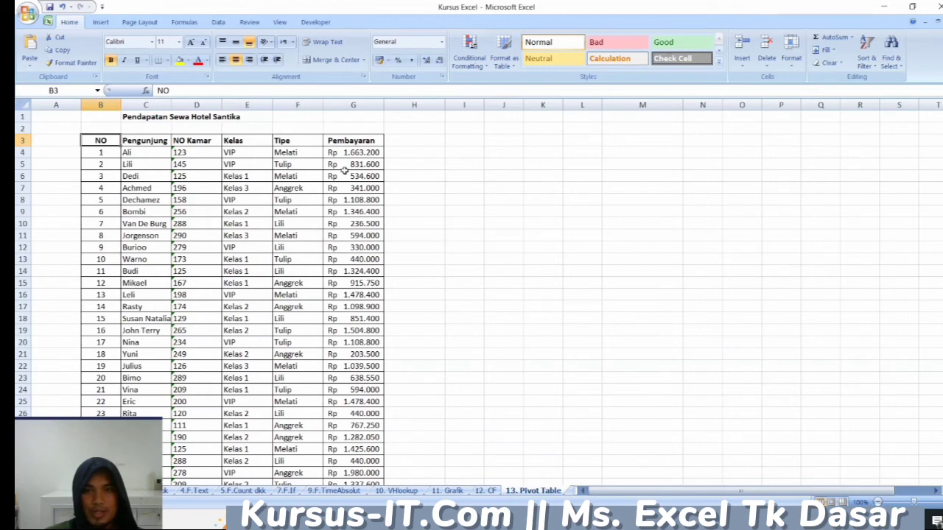
scroll(126, 199, "down", 3)
scroll(127, 199, "up", 3)
left_click(114, 152)
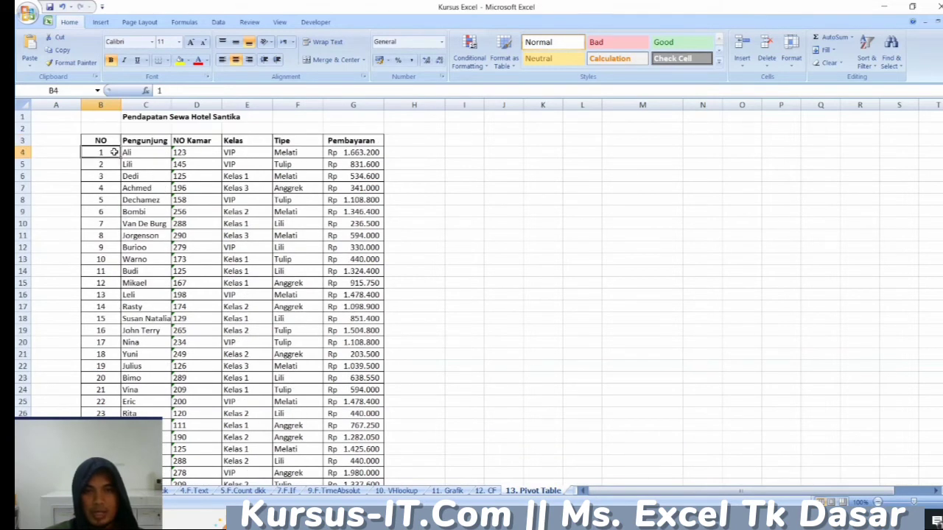
- Examine the Membuat Pivot Table instructions and the Kelas by Type pivot table, selecting its Kelas 1 Anggrek value in C70
scroll(323, 350, "down", 17)
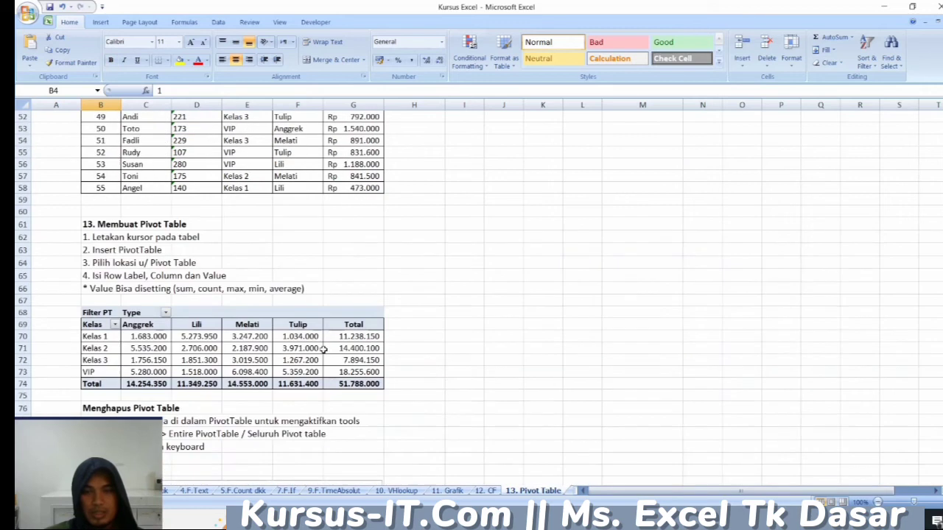
left_click(387, 263)
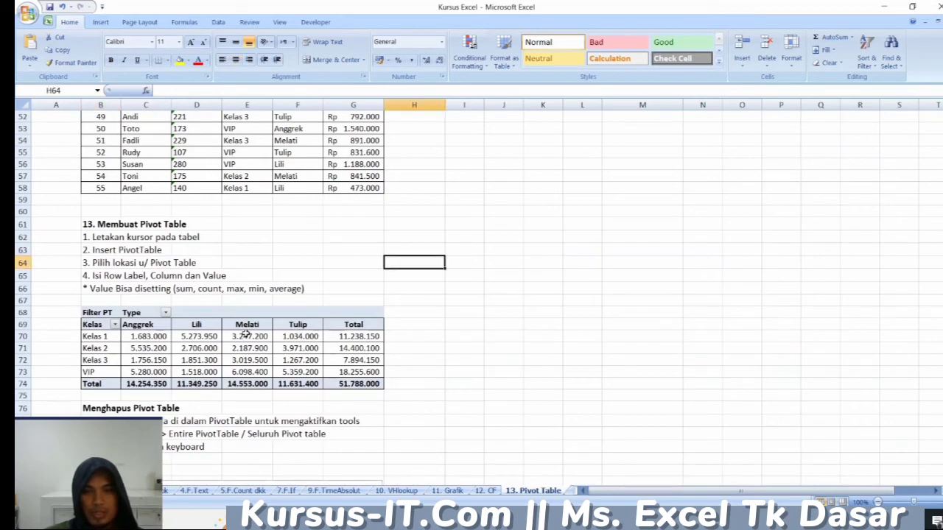
scroll(133, 335, "down", 1)
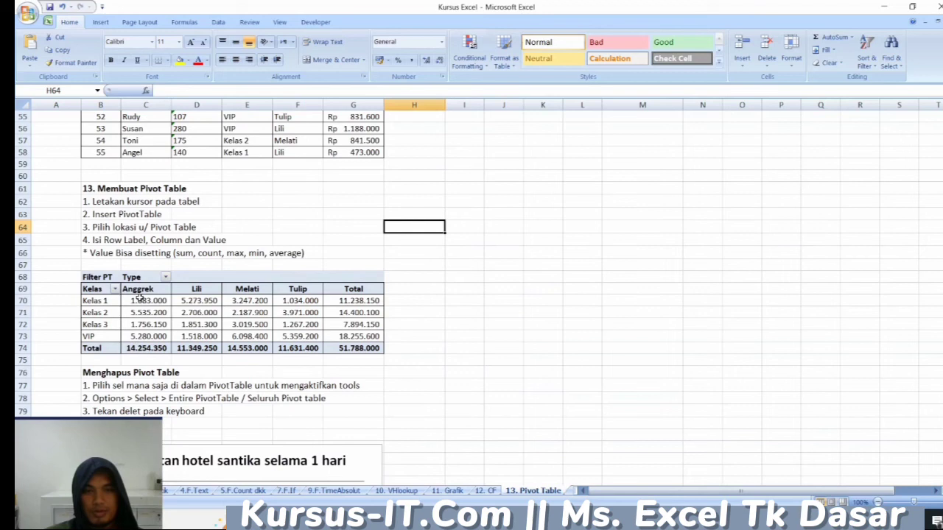
left_click(139, 299)
scroll(141, 308, "down", 2)
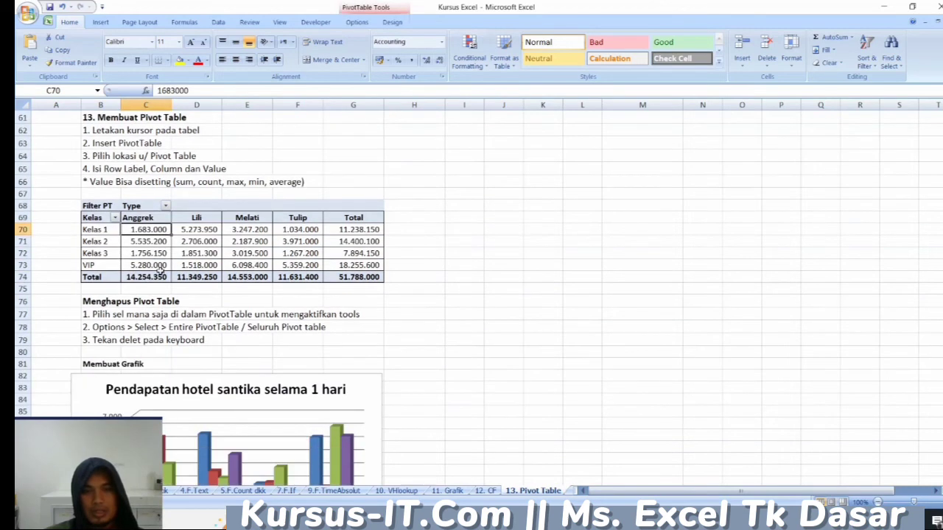
- Examine the Kelas by Type pivot table alongside its Pendapatan Sewa Hotel Santika source data, selecting C35 and C5 in the source table
mouse_move(137, 267)
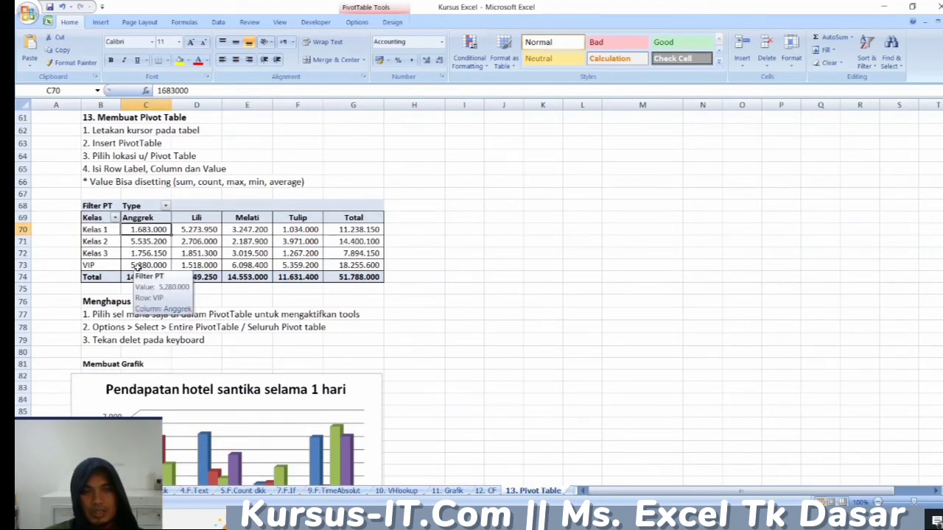
scroll(204, 375, "down", 4)
scroll(205, 376, "up", 3)
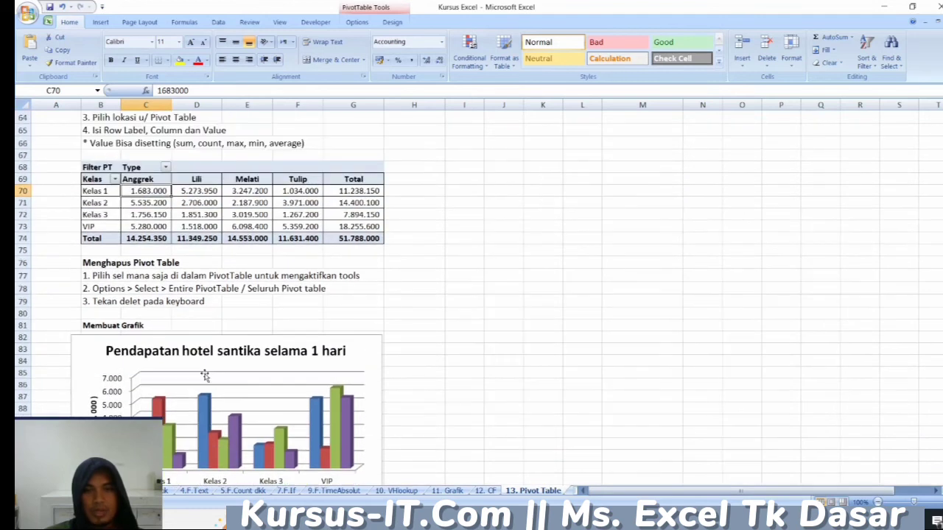
scroll(205, 376, "up", 11)
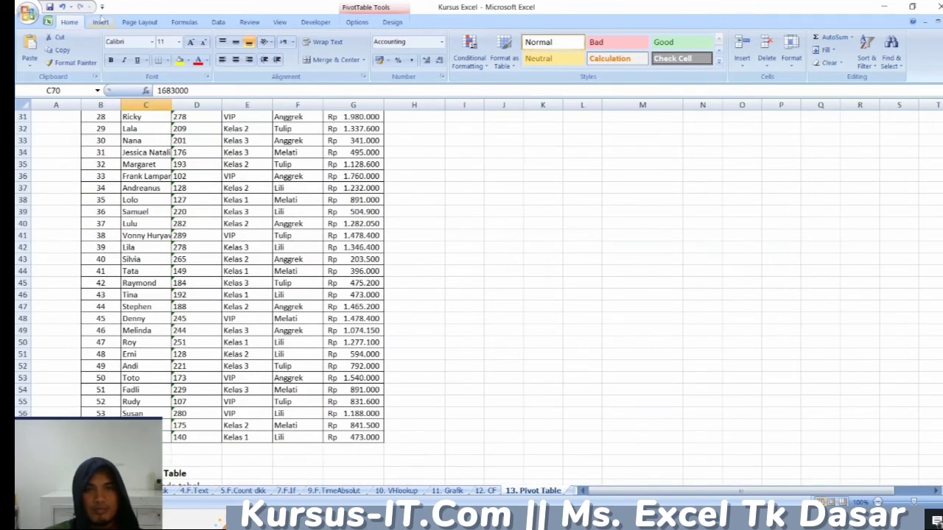
left_click(100, 22)
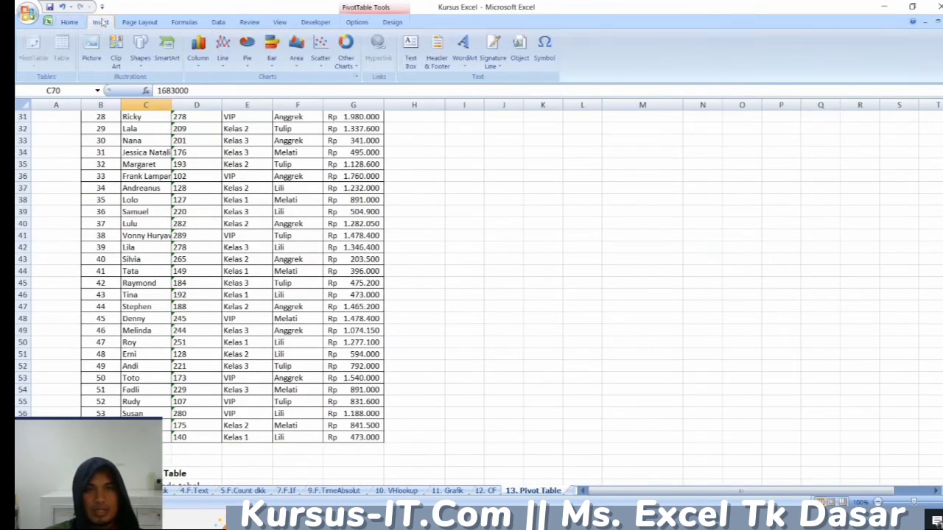
left_click(143, 165)
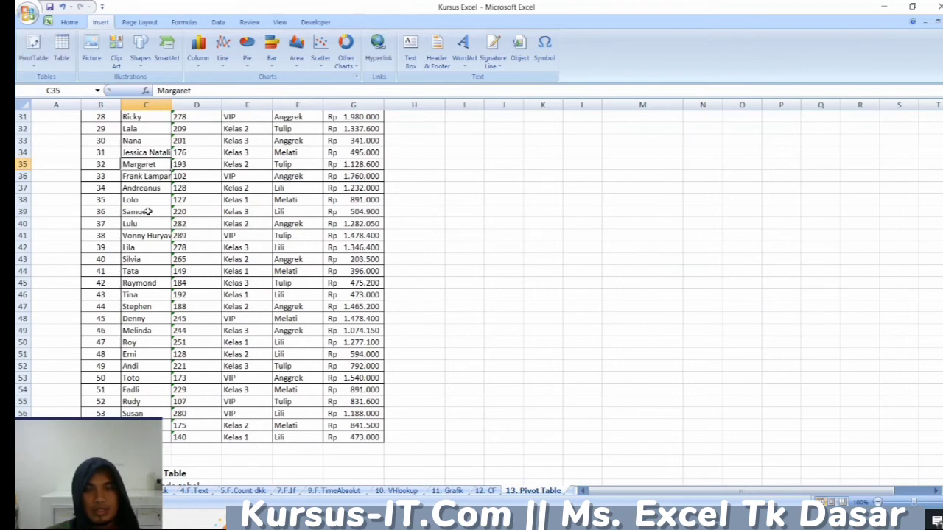
scroll(146, 243, "up", 4)
scroll(148, 259, "up", 6)
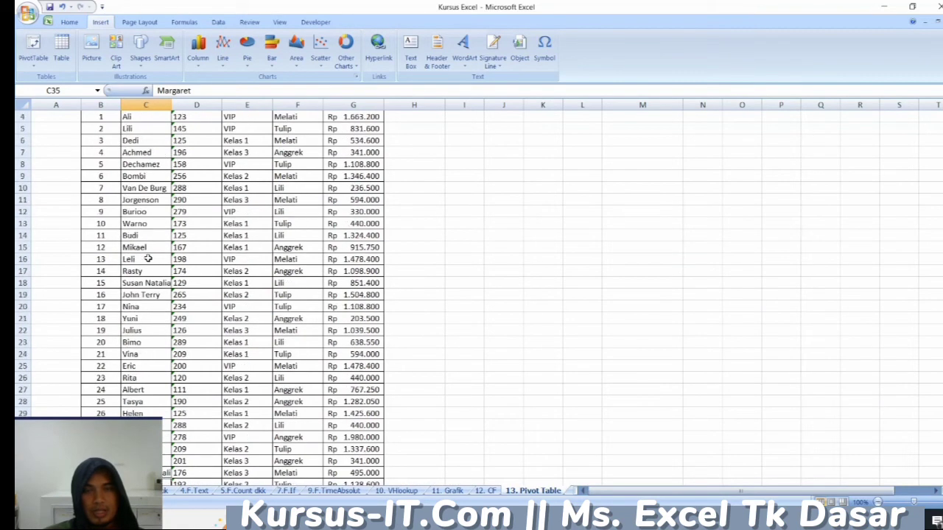
left_click(147, 164)
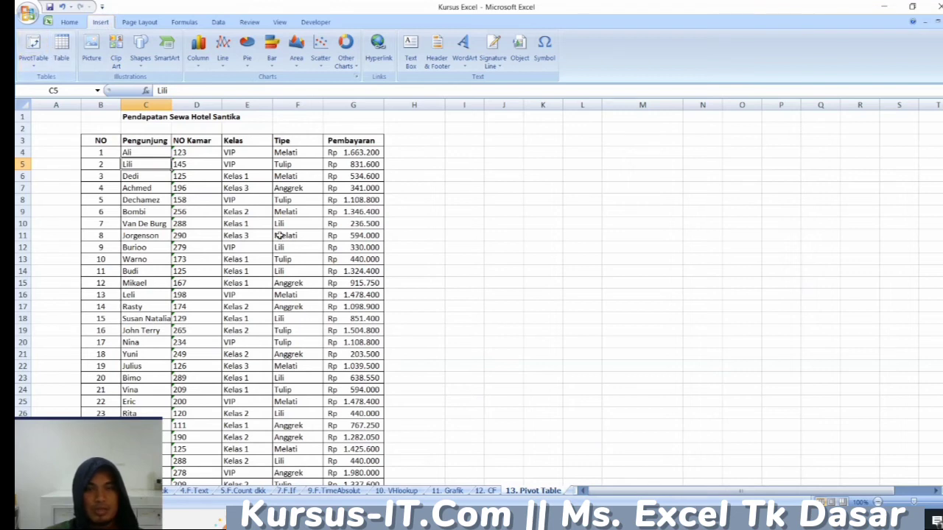
- Return to the Kelas by Type pivot table and select its Kelas 2 Tulip value in F71
left_click(465, 271)
scroll(375, 390, "down", 10)
scroll(375, 389, "down", 10)
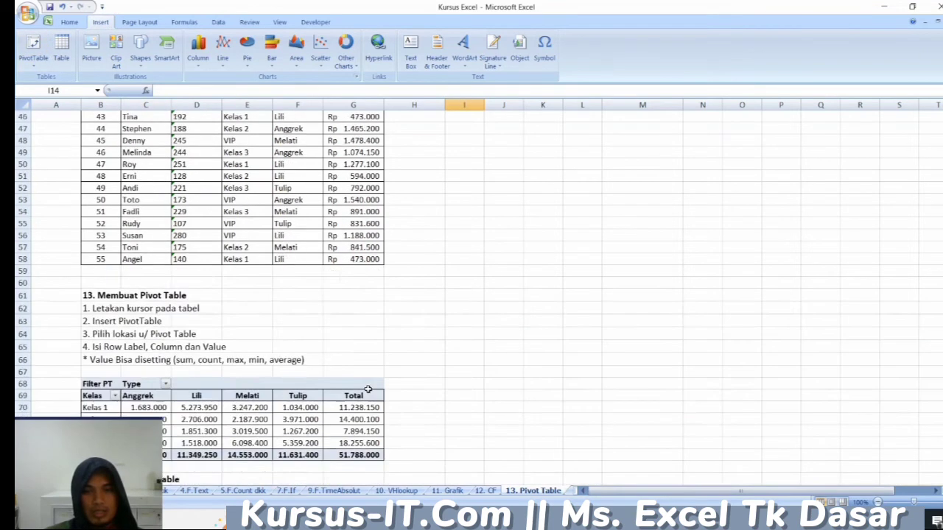
left_click(293, 241)
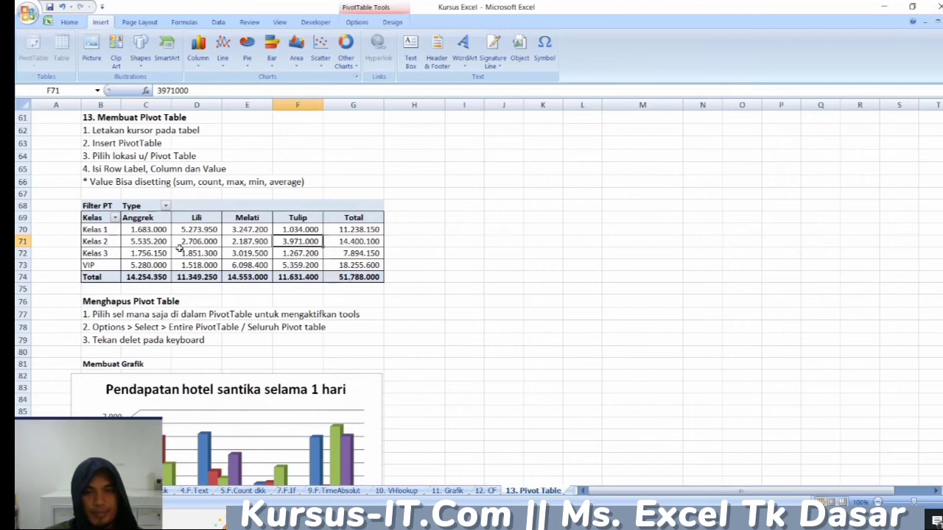
- Open the 14. Dropdown List sheet and review its Fungsi, Contoh soal and Contoh Jawaban example table
left_click(572, 492)
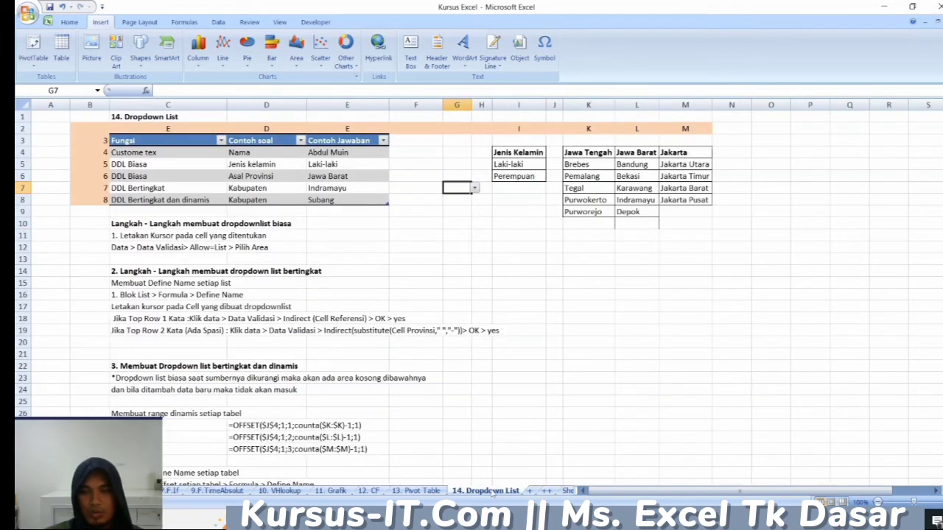
left_click(319, 241)
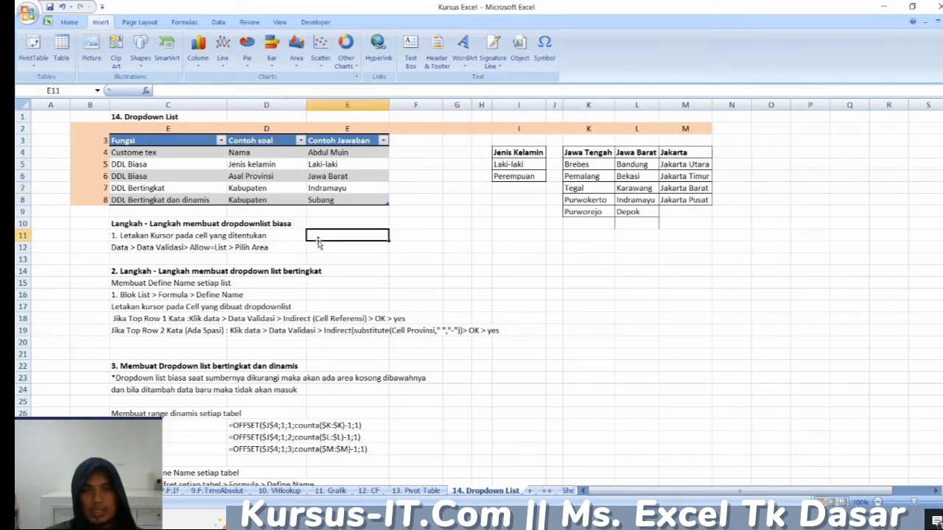
left_click(263, 150)
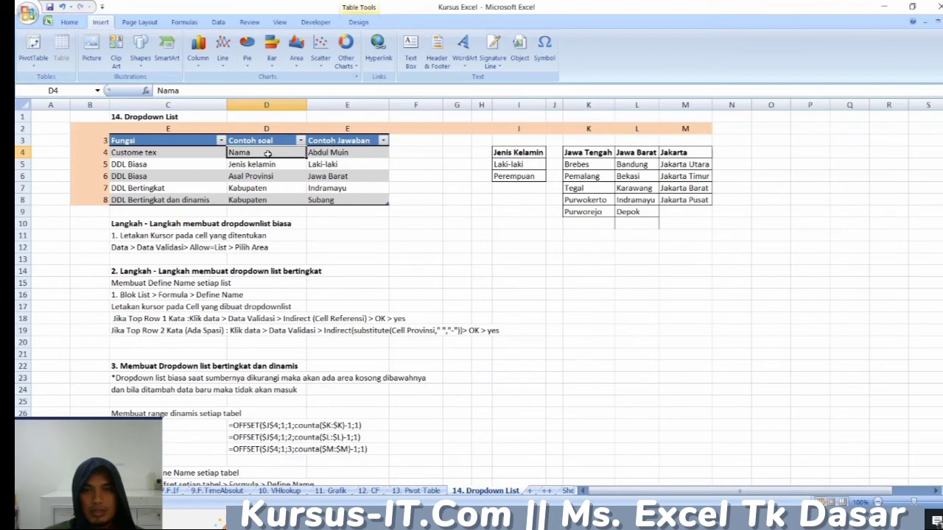
- Clear the Nama answer in E4 and re-enter the person's full name as custom text
left_click(333, 153)
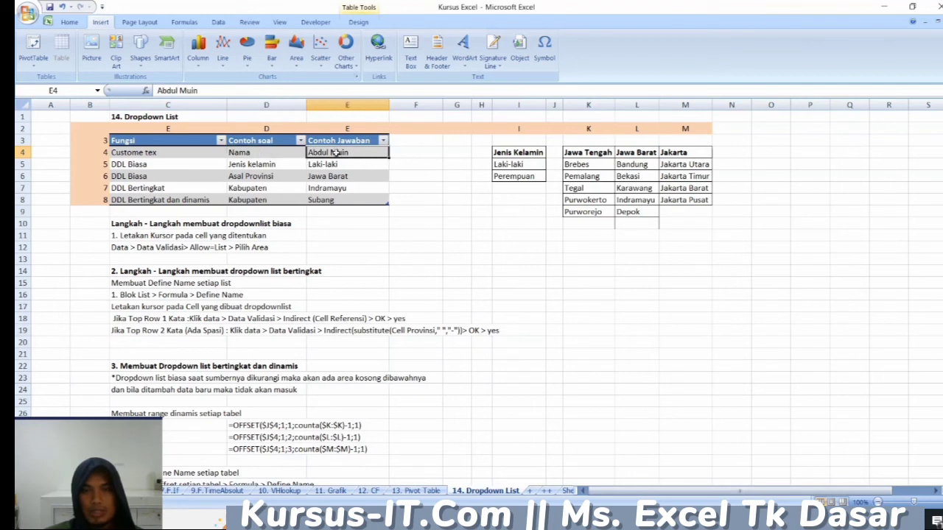
key("Delete")
left_click(331, 167)
left_click(334, 152)
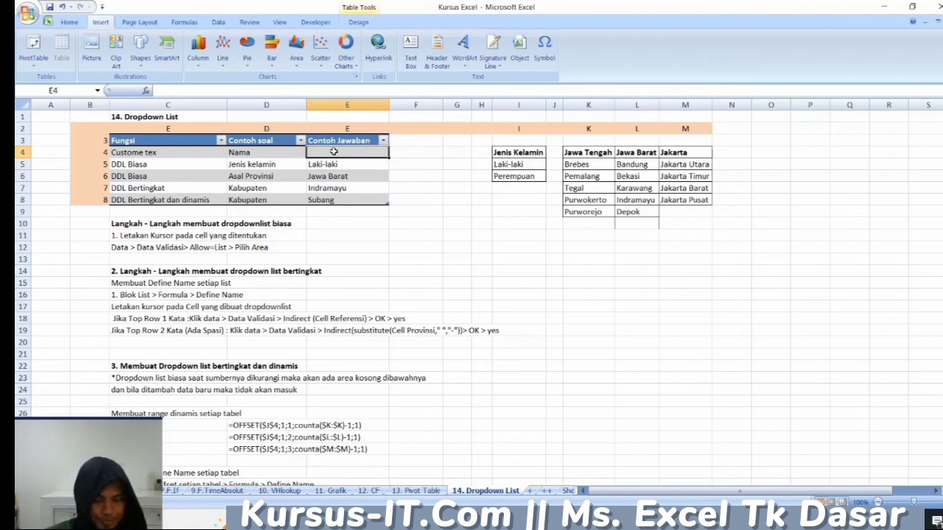
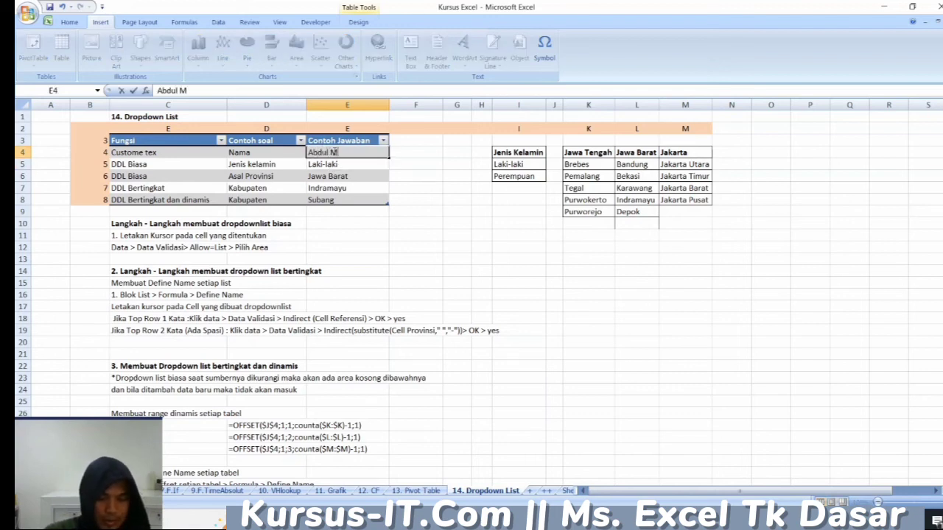
left_click(281, 164)
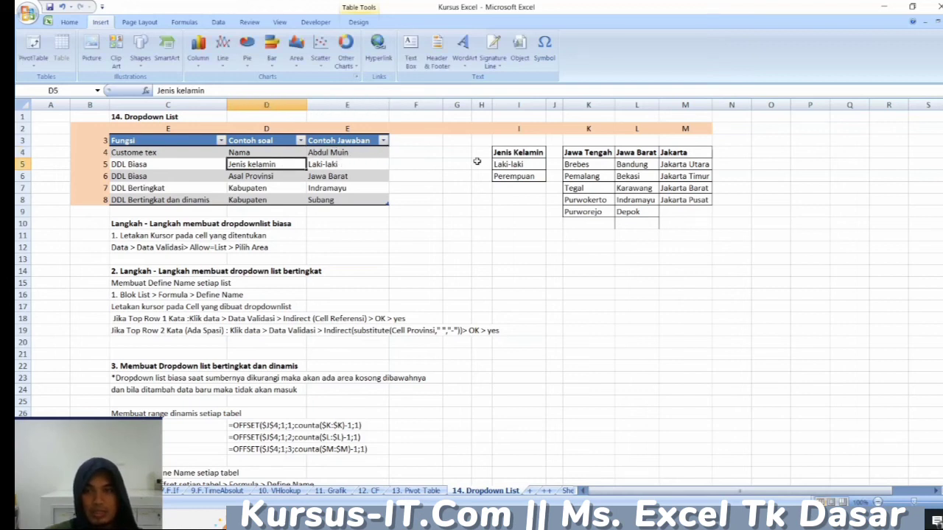
- Test the Jenis kelamin dropdown in E5 by choosing Perempuan and switching back to Laki-laki
left_click(518, 151)
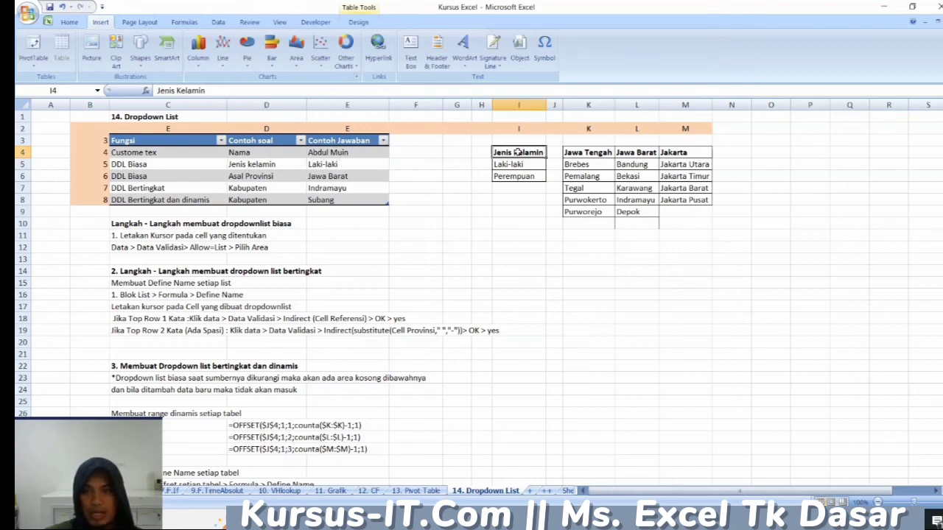
left_click(509, 167)
left_click(346, 165)
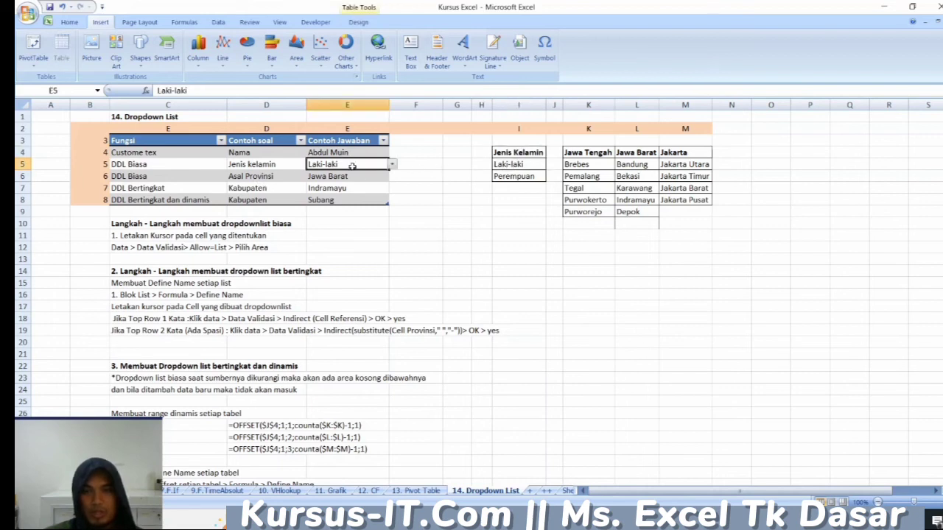
left_click(393, 164)
left_click(364, 181)
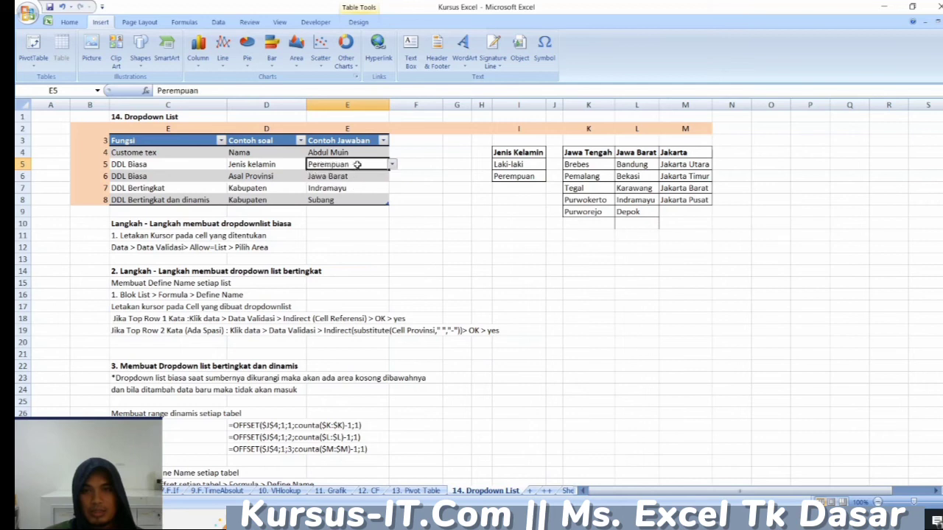
left_click(392, 164)
left_click(359, 175)
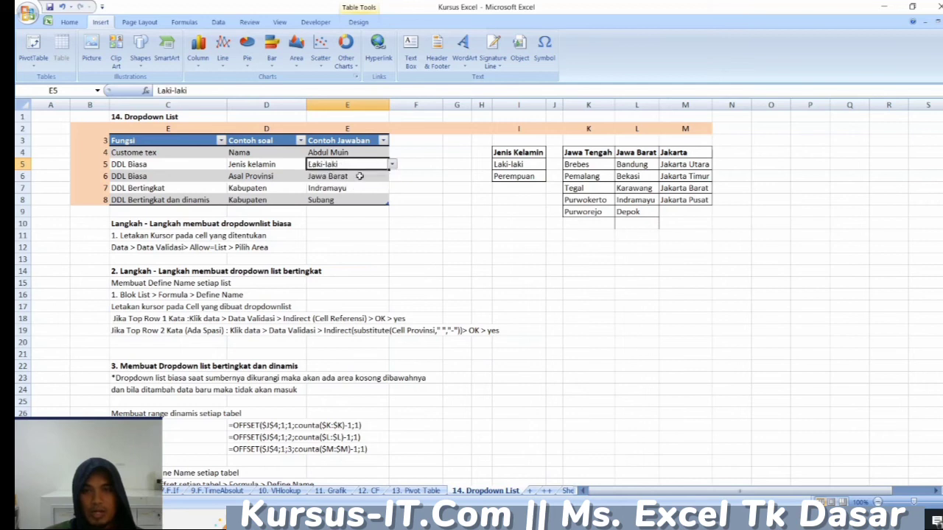
left_click(392, 165)
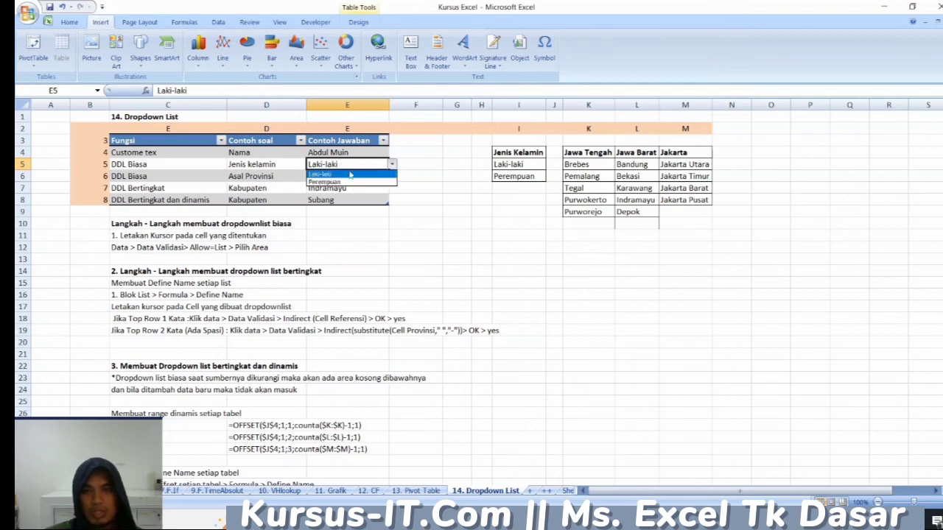
left_click(274, 180)
- Check the province headers in K4:M4 and try Jawa Tengah and Jakarta as the Asal Provinsi answer in E6
left_click(274, 179)
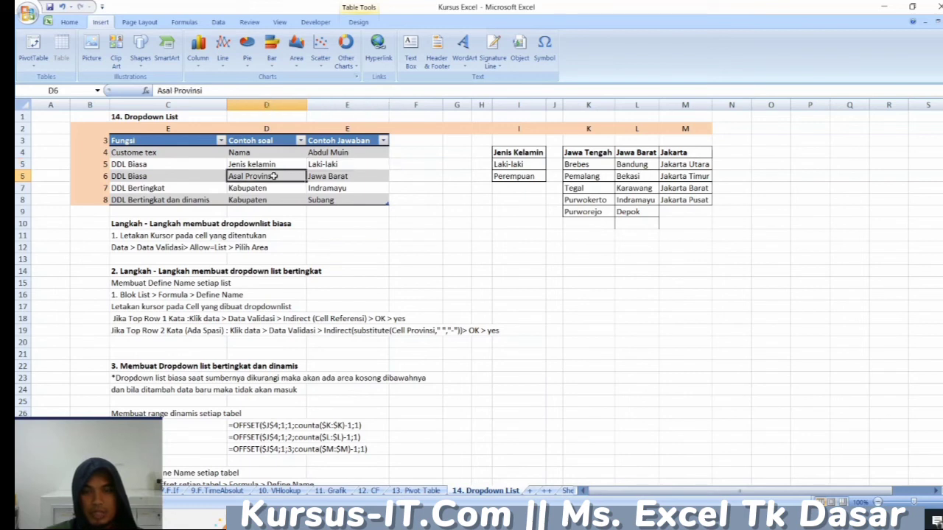
left_click(340, 178)
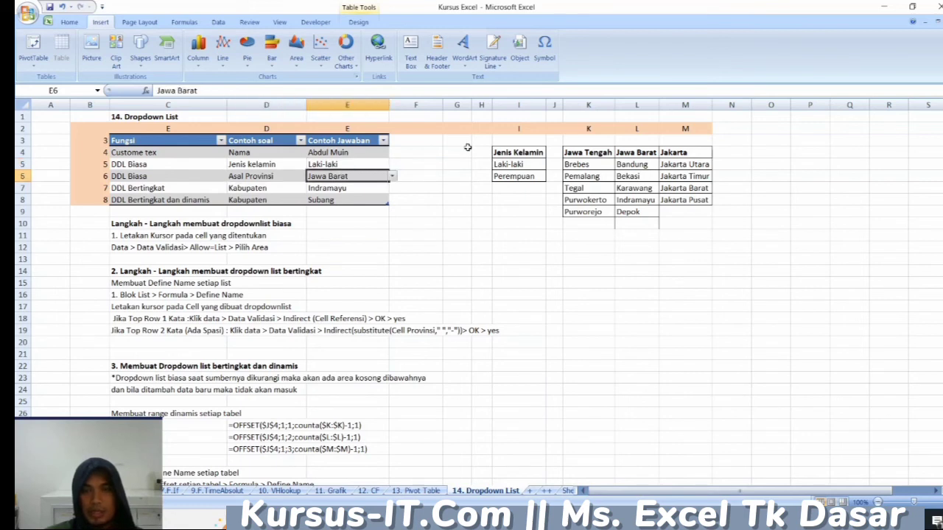
left_click(583, 152)
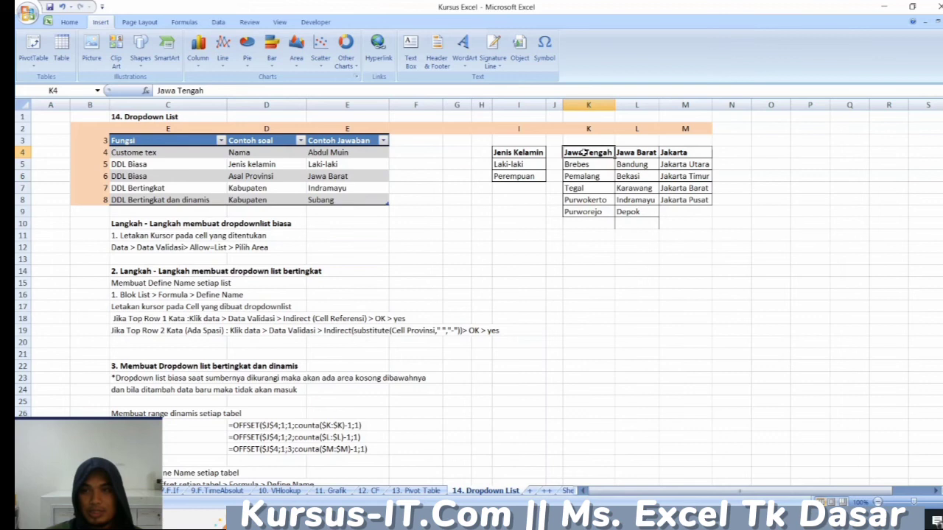
left_click(638, 151)
left_click(685, 151)
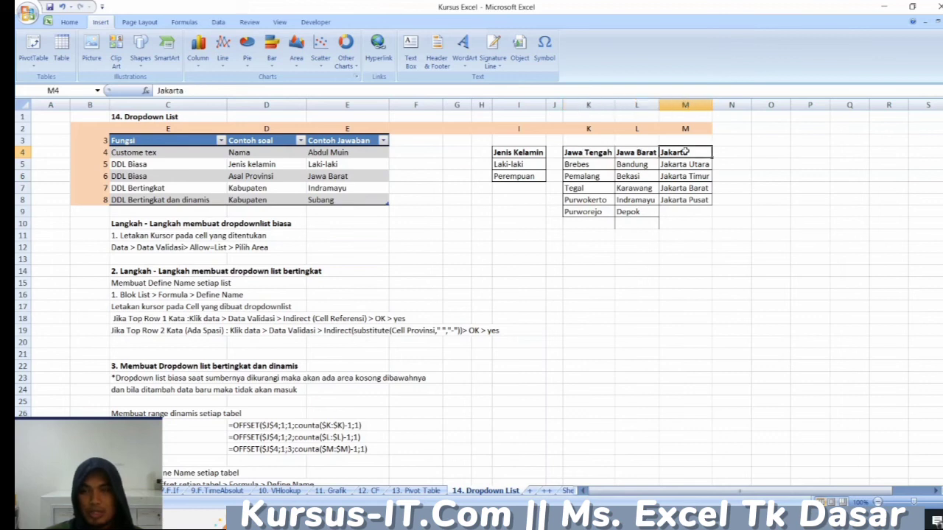
left_click(298, 176)
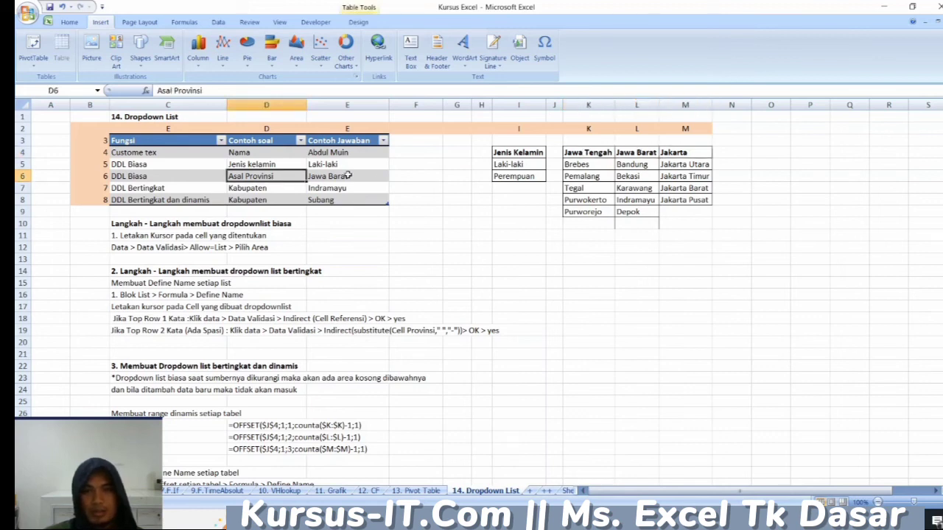
left_click(347, 176)
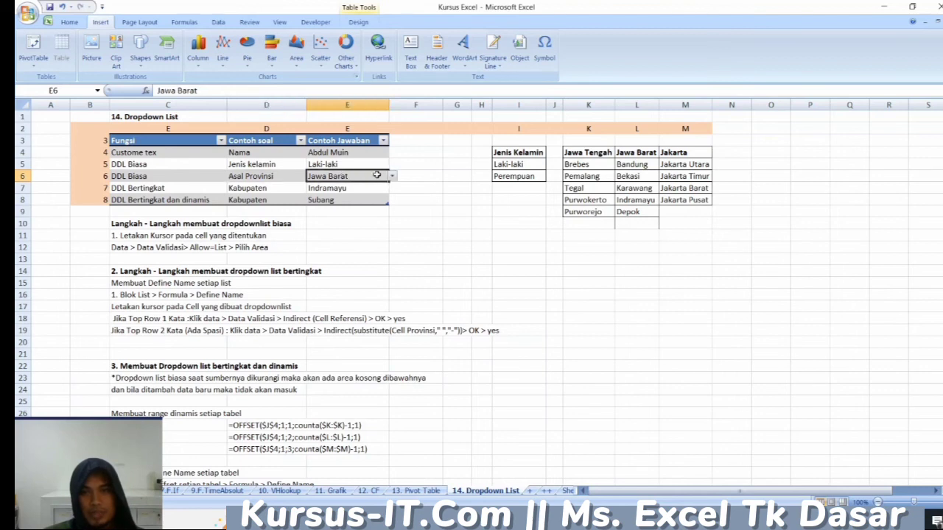
left_click(393, 177)
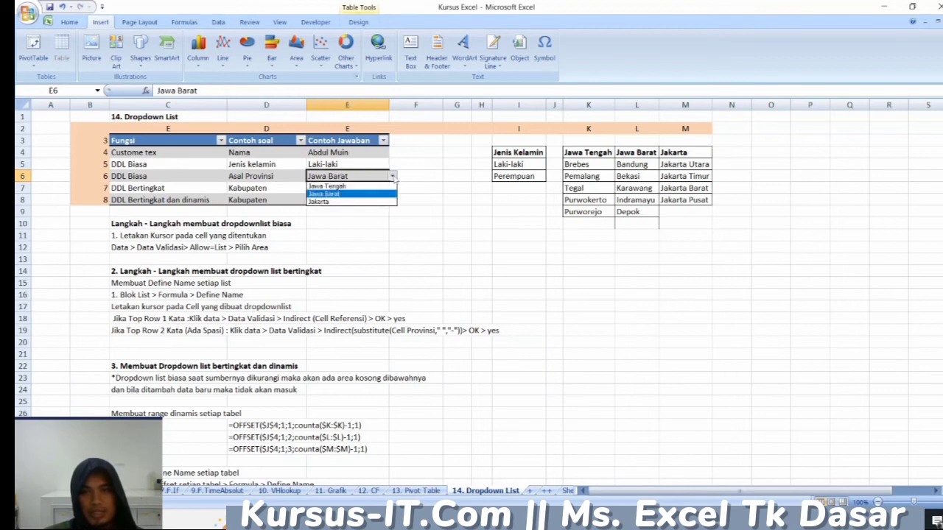
left_click(345, 186)
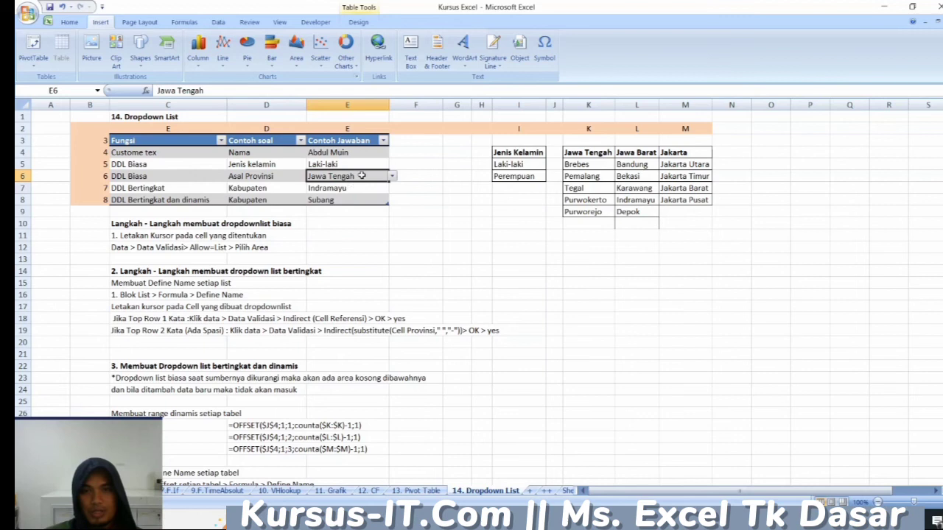
left_click(393, 177)
left_click(351, 199)
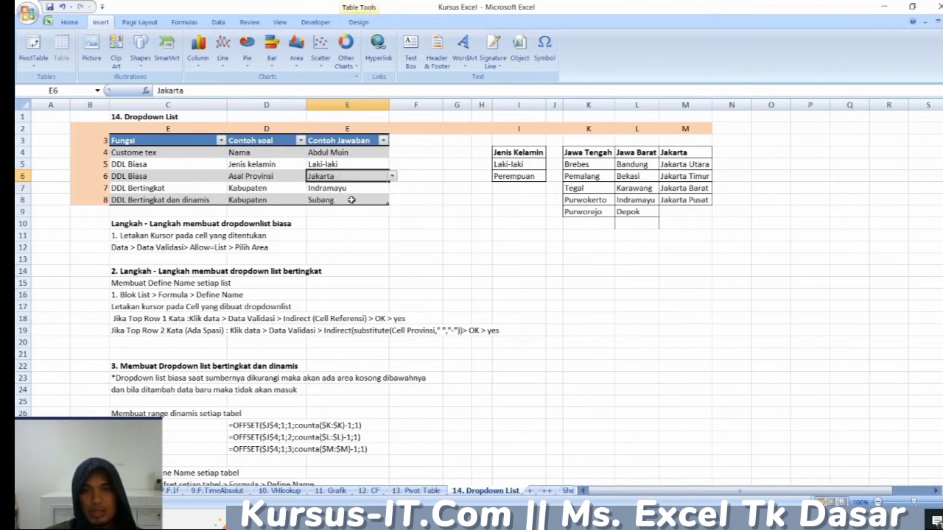
- Review the Kabupaten example in row 7 and set the Asal Provinsi answer in E6 to Jawa Barat
left_click(282, 189)
left_click(339, 190)
left_click(283, 188)
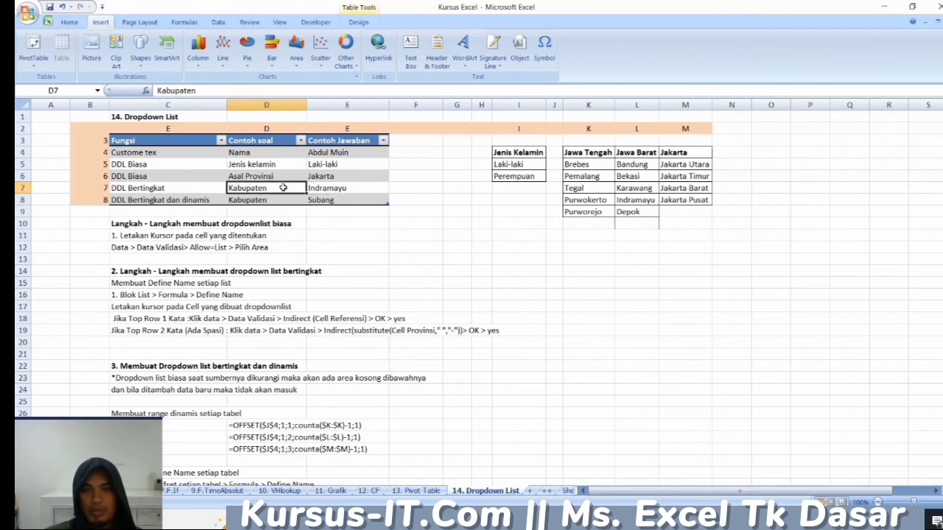
left_click(335, 177)
left_click(393, 176)
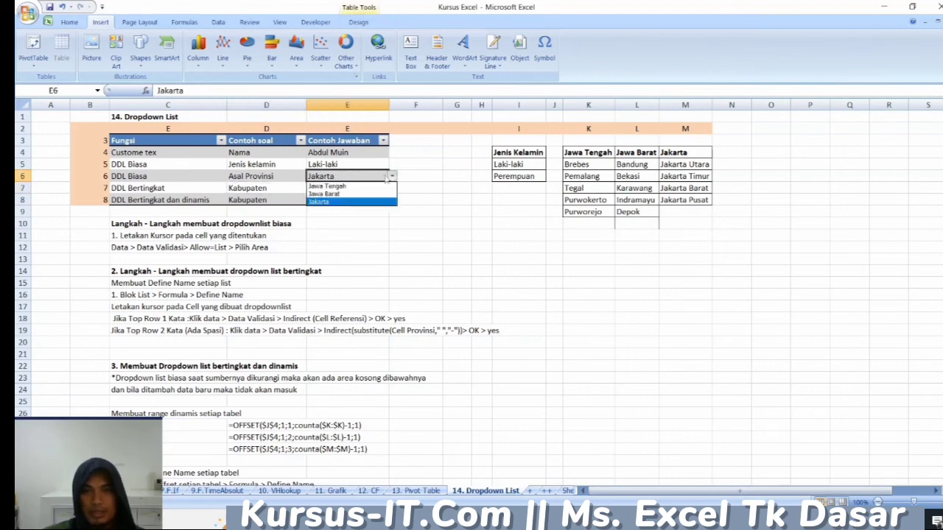
left_click(352, 193)
- Set the DDL Bertingkat Kabupaten answer in E7 to Depok from its dependent dropdown list
left_click(361, 189)
left_click(393, 189)
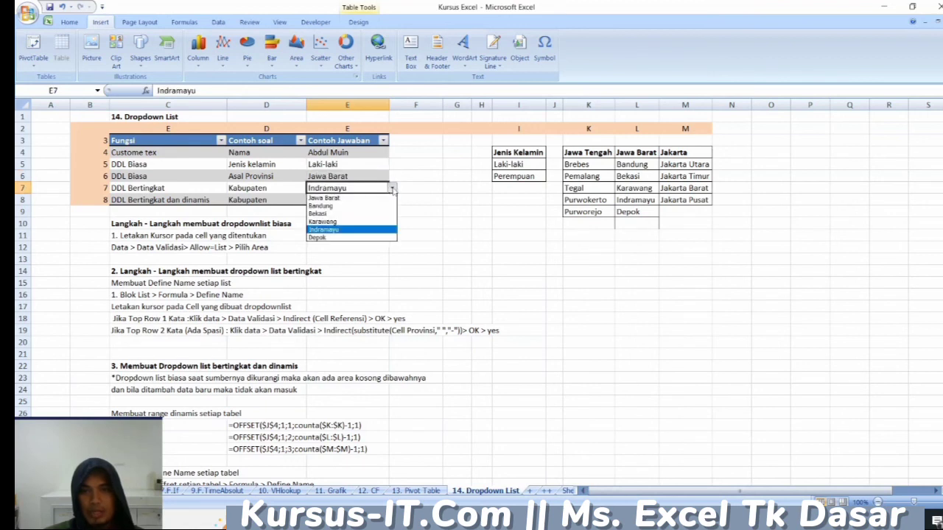
left_click(334, 238)
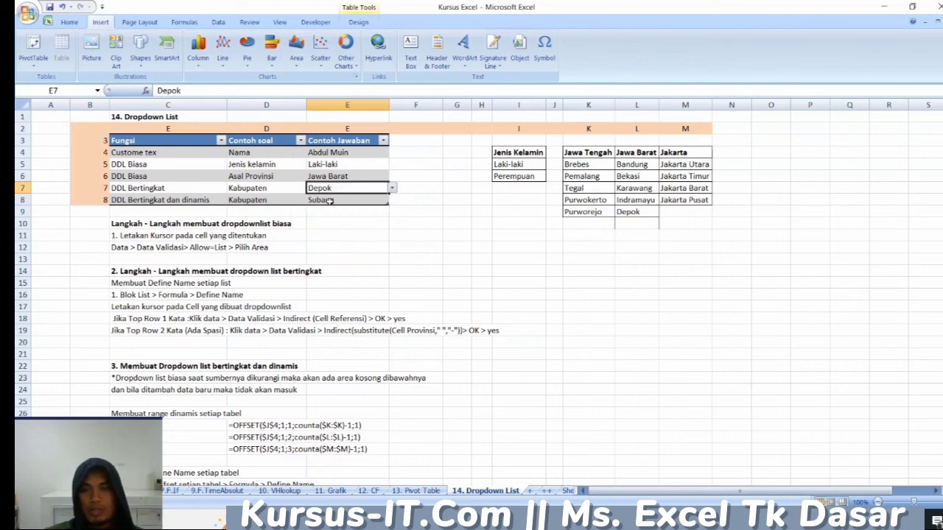
left_click(197, 185)
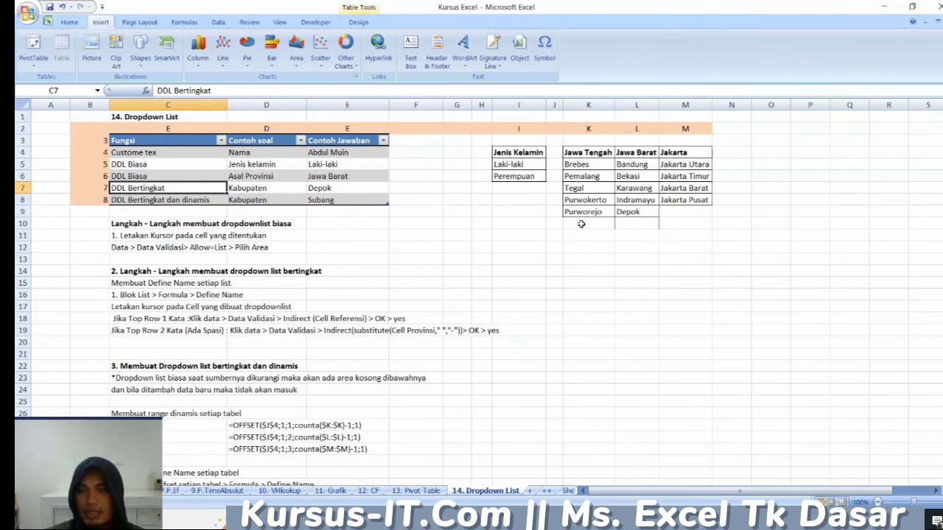
- Add Subang in L10 at the end of the Jawa Barat list
left_click(644, 167)
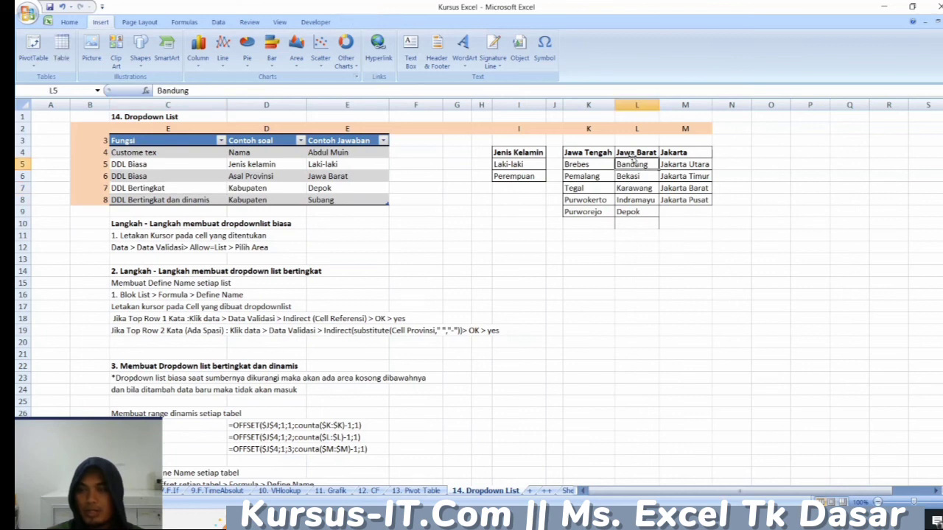
left_click(632, 223)
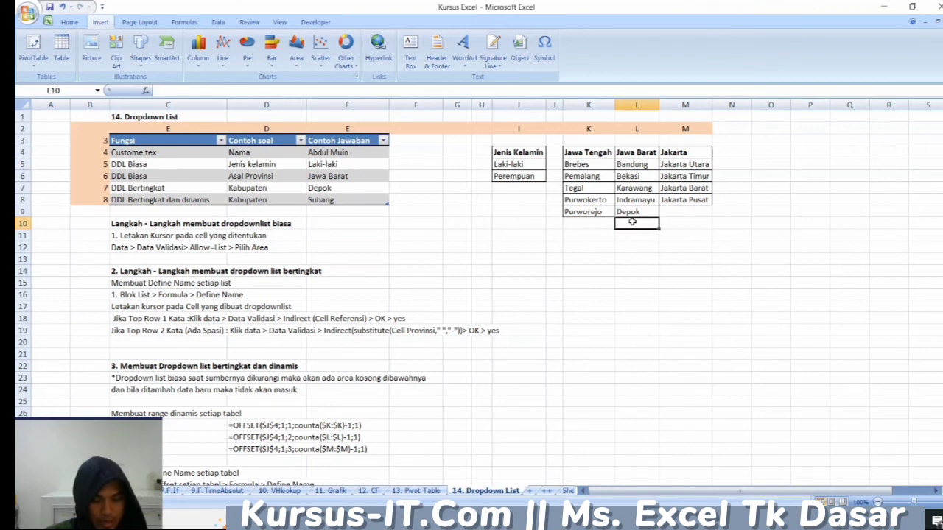
type("Subang")
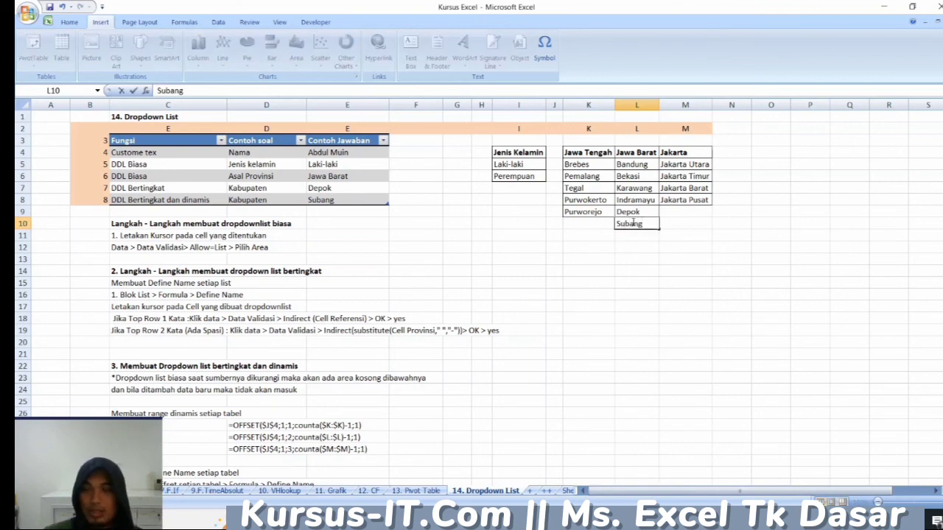
left_click(566, 244)
left_click(634, 223)
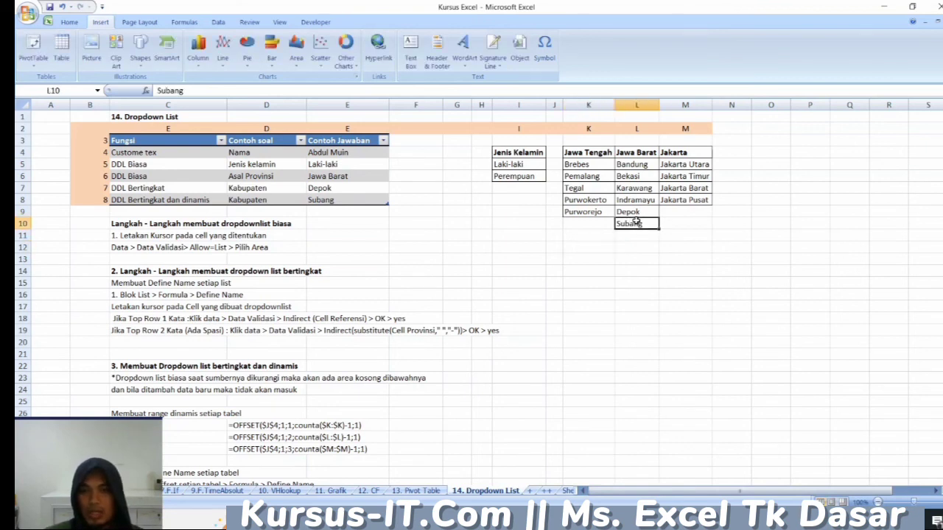
- Check the options offered by the DDL Bertingkat Kabupaten dropdown in E7, leaving its answer as is
left_click(352, 190)
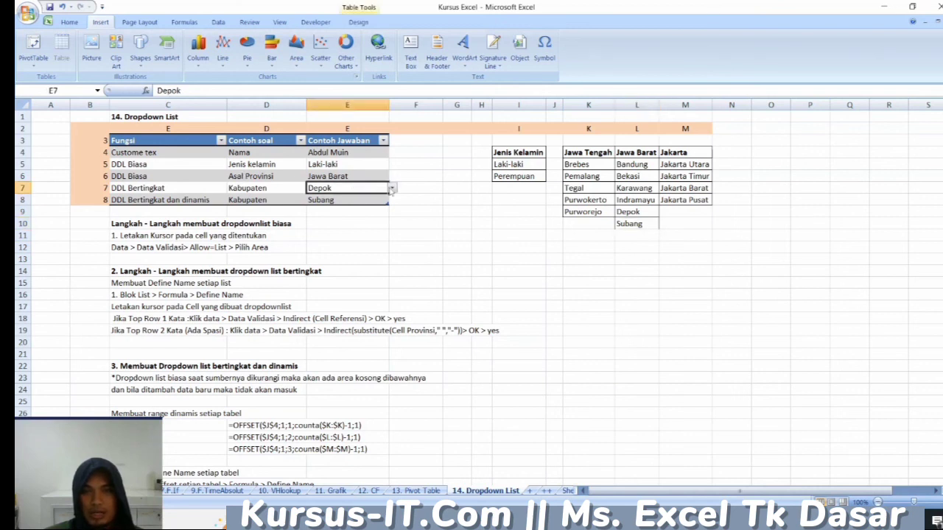
left_click(391, 188)
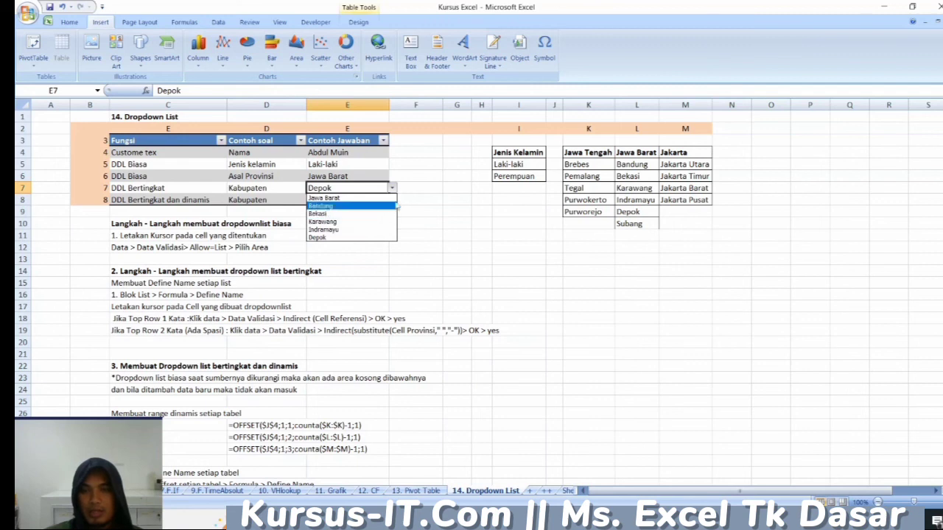
key("Escape")
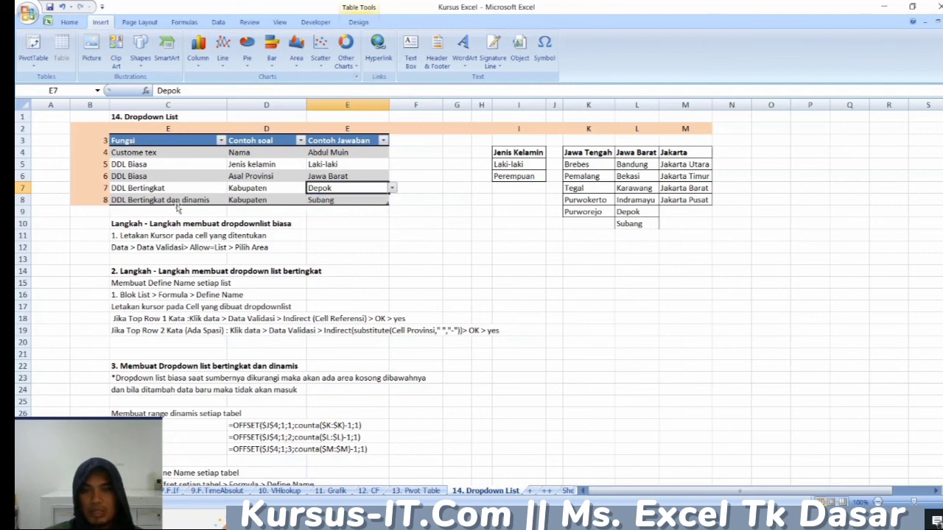
- Choose Subang from the DDL Bertingkat dan dinamis Kabupaten dropdown in E8
left_click(134, 198)
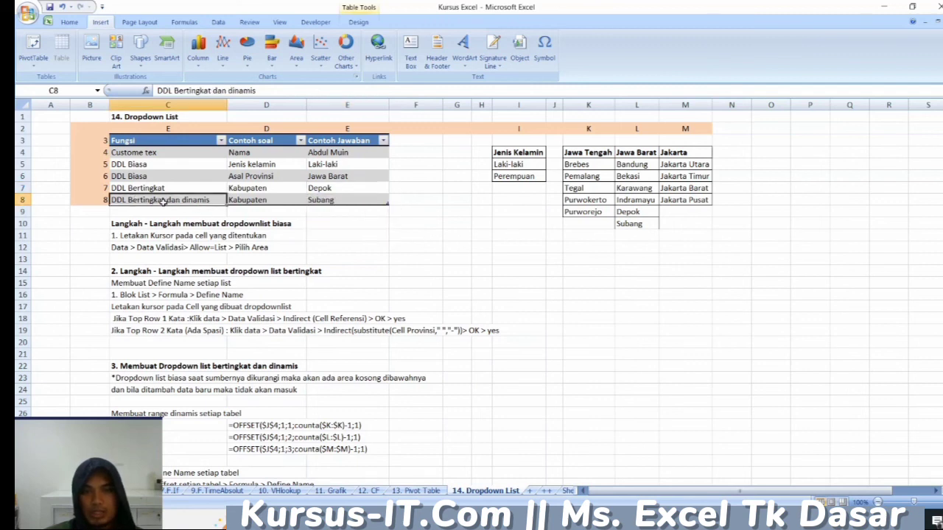
left_click(361, 200)
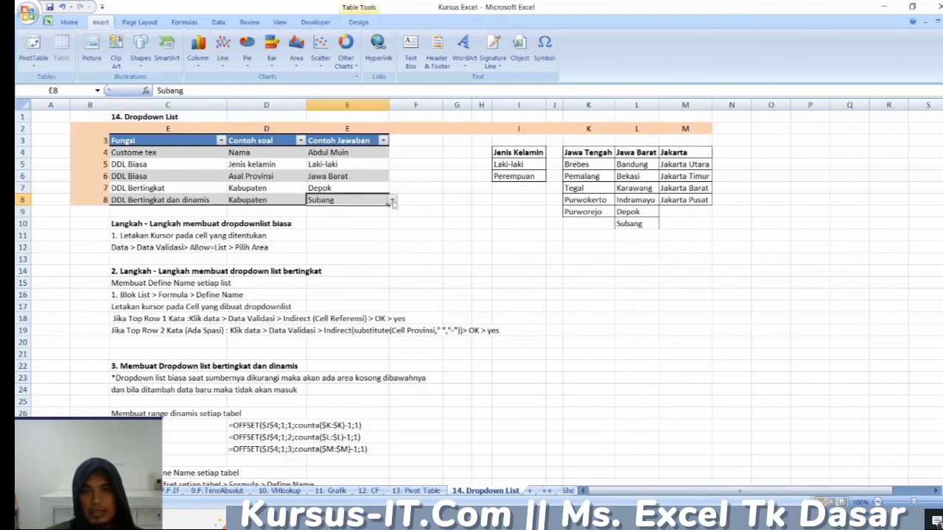
left_click(393, 203)
left_click(358, 248)
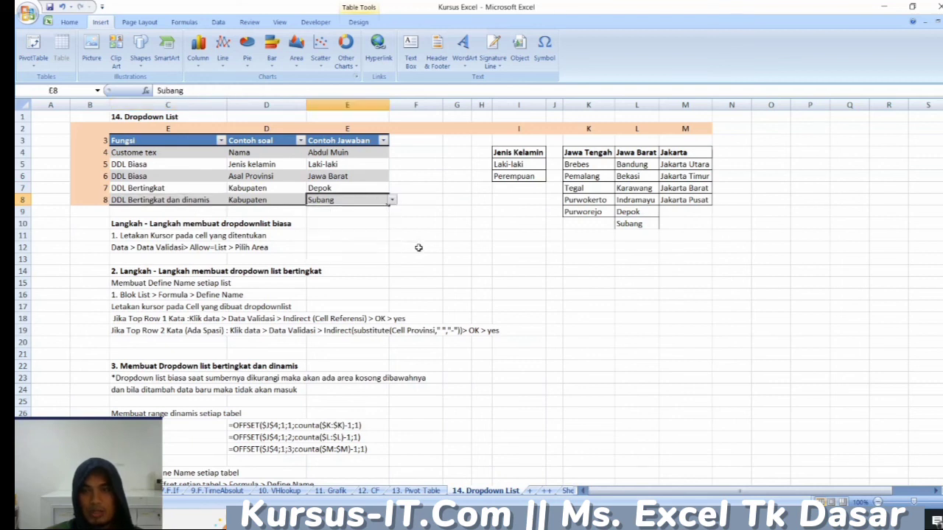
- Add Cirebon in L11 below Subang in the Jawa Barat list
left_click(653, 225)
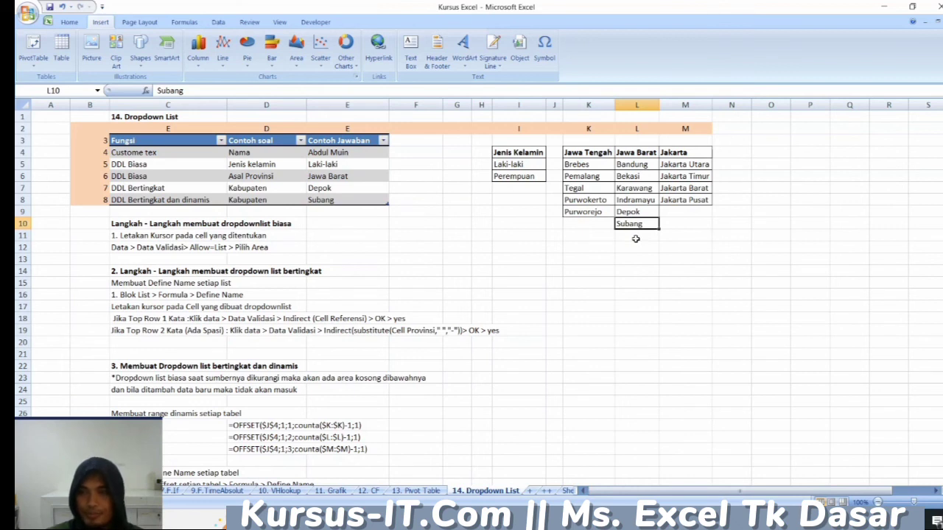
left_click(635, 239)
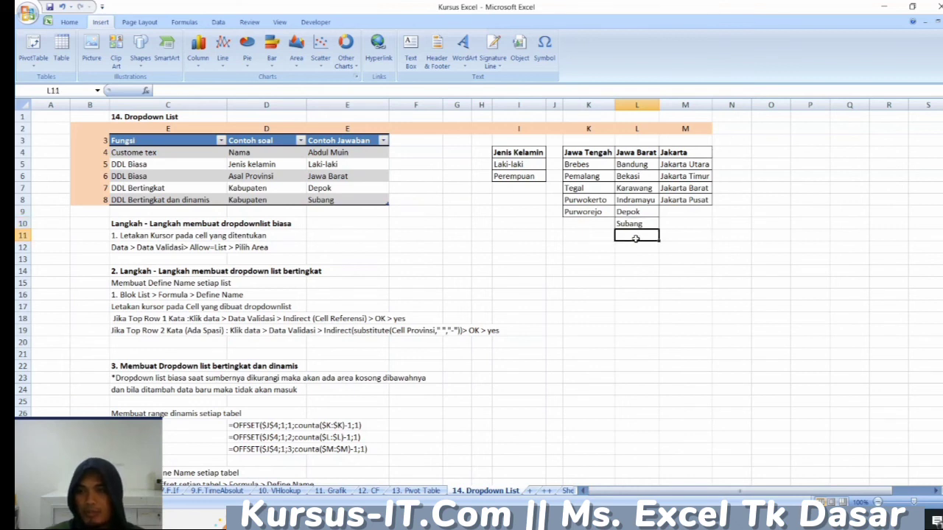
type("Cirebon")
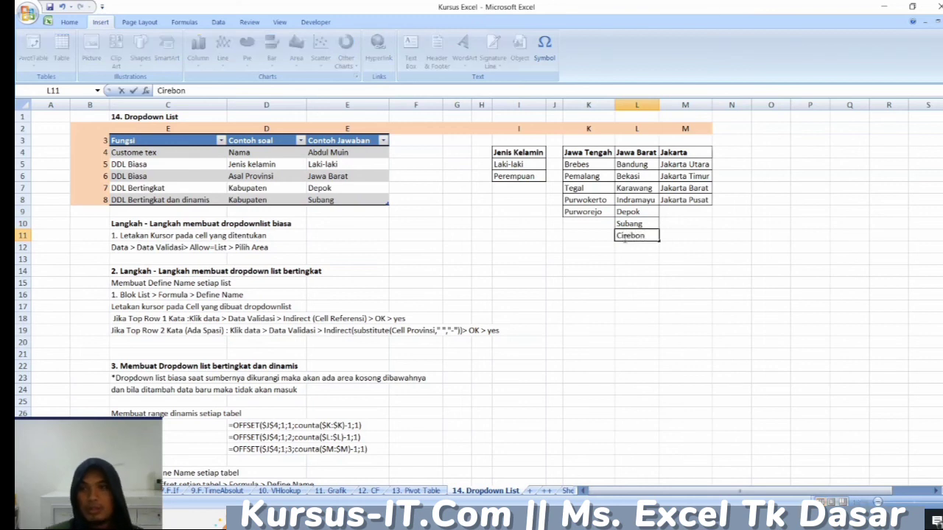
left_click(578, 257)
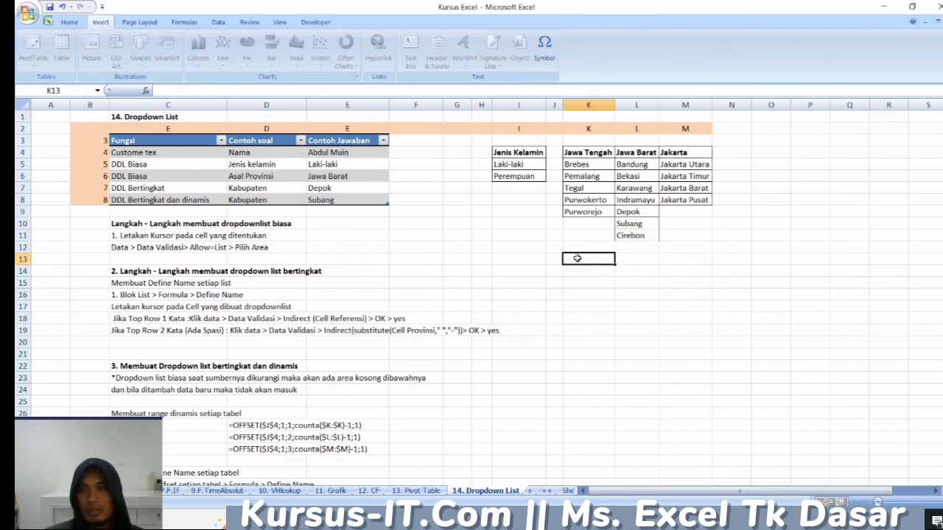
- Set the DDL Bertingkat dan dinamis Kabupaten answer in E8 to Cirebon from its dropdown list
left_click(349, 200)
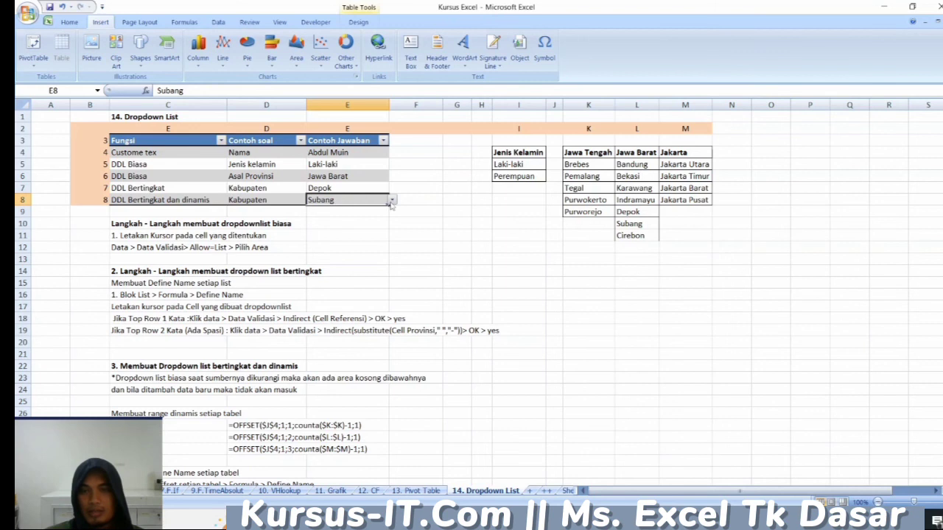
left_click(391, 204)
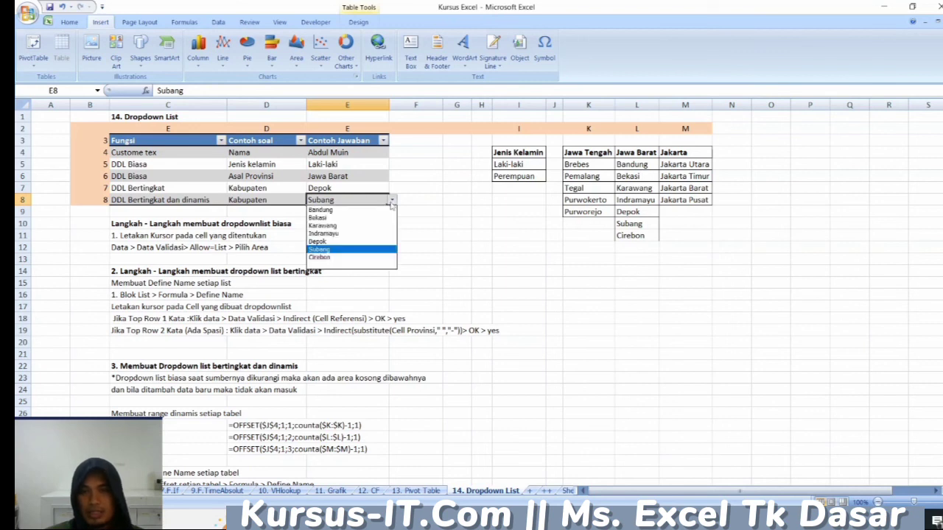
left_click(347, 258)
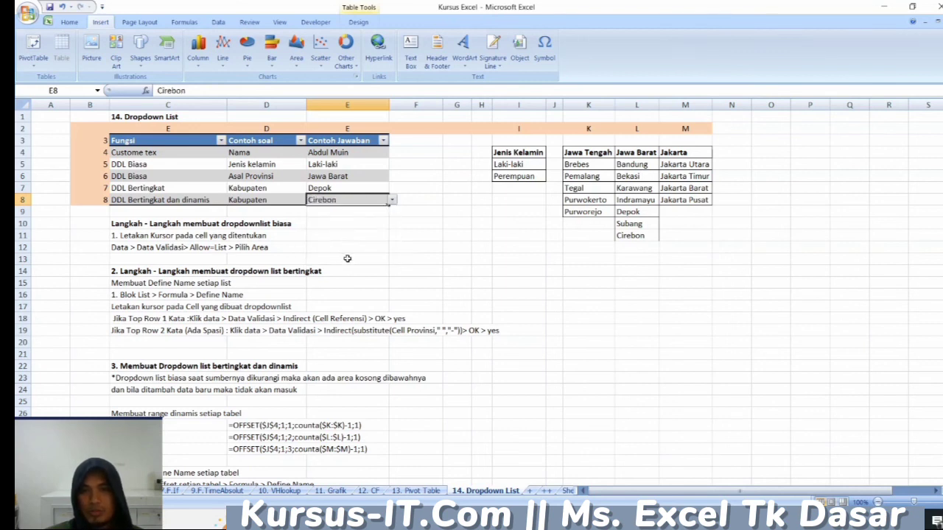
left_click(481, 234)
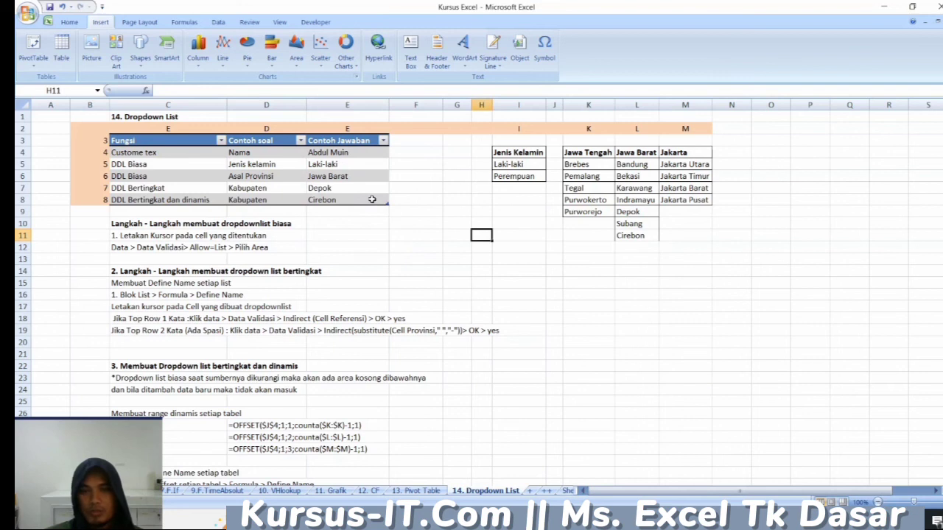
left_click(372, 200)
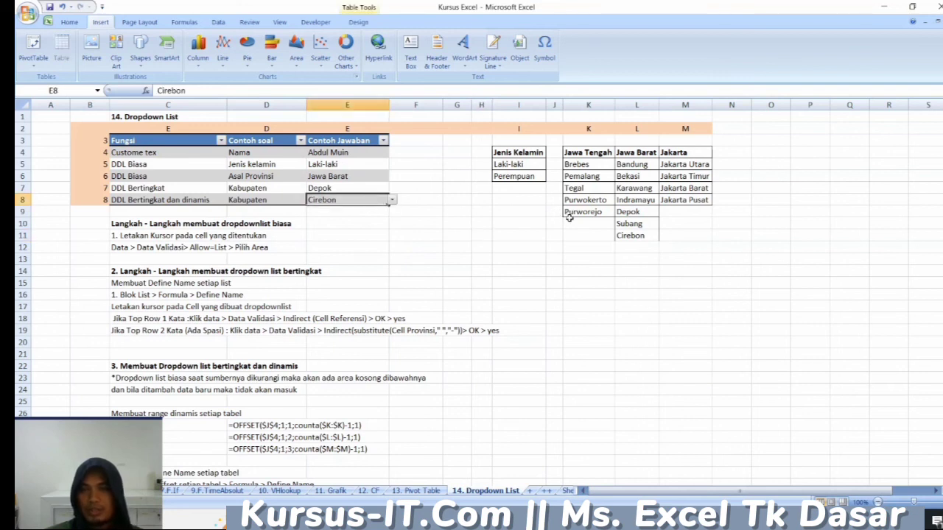
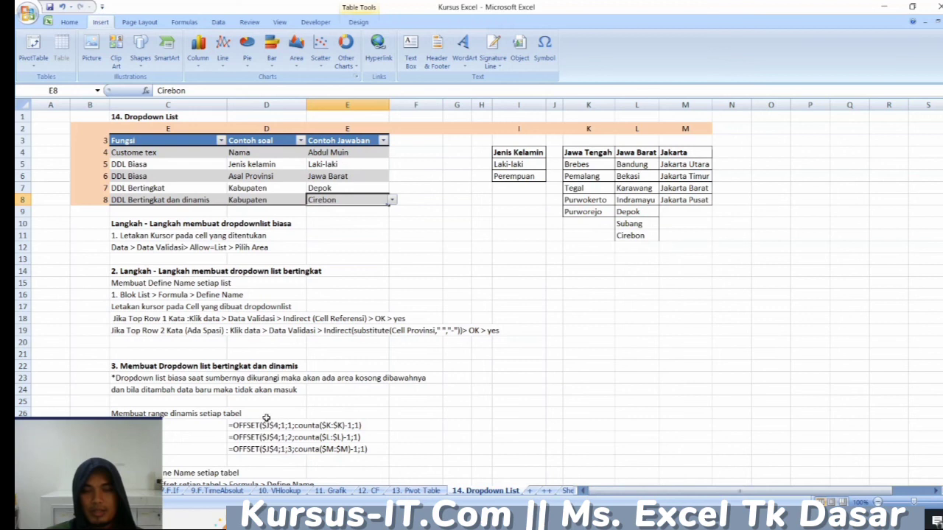
left_click(188, 403)
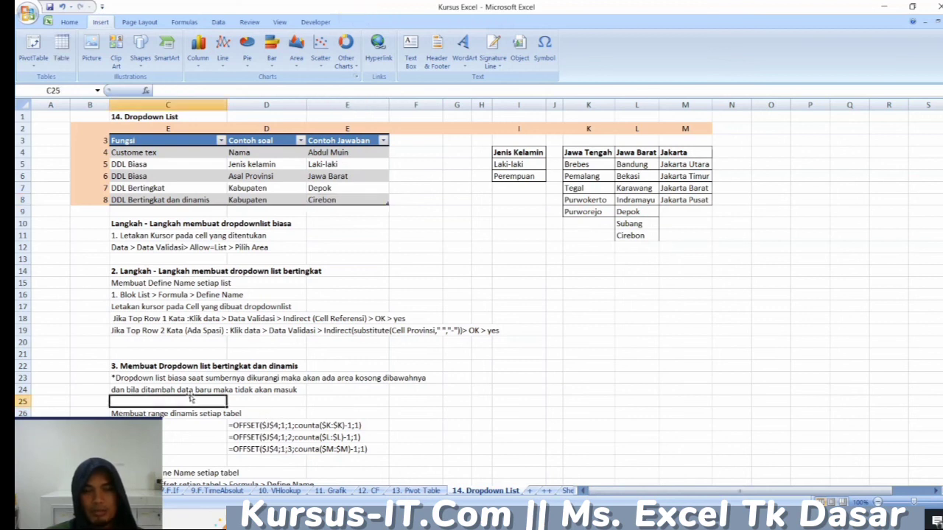
left_click(187, 357)
left_click(189, 337)
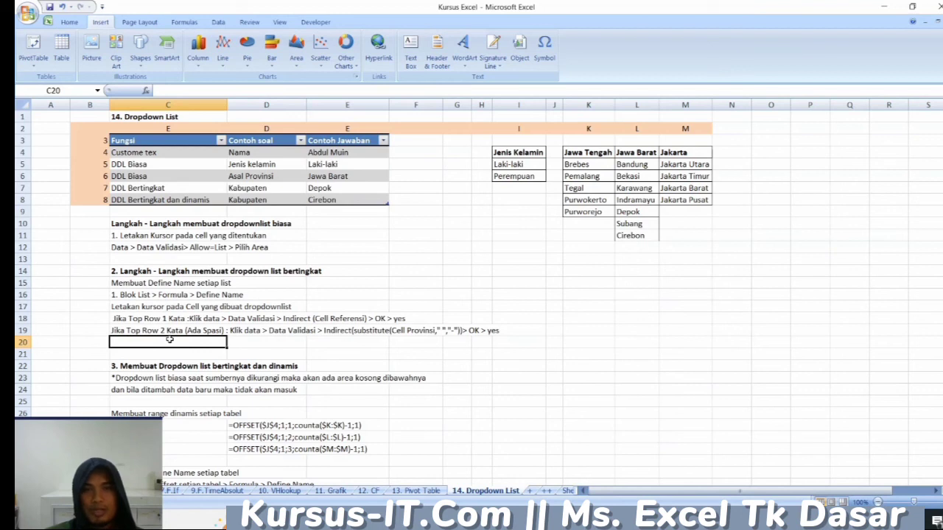
left_click(339, 358)
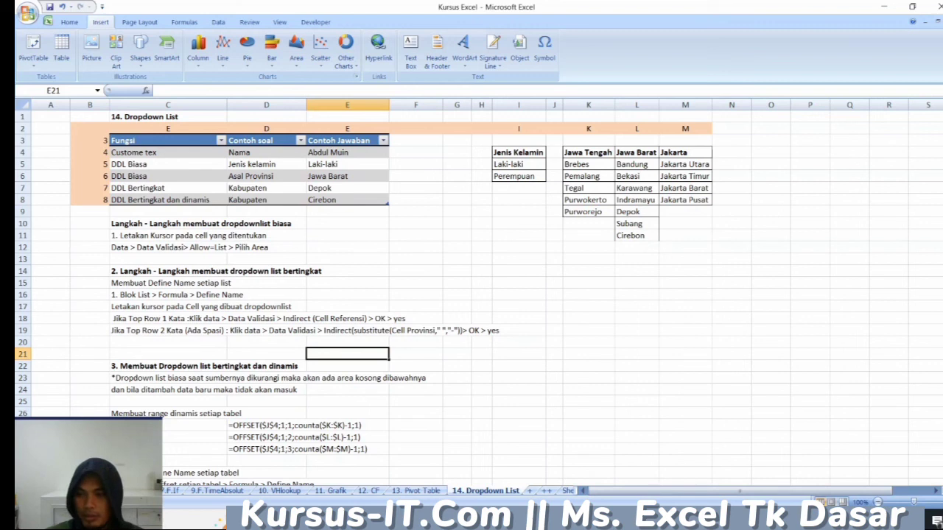
- Switch to OBS and stop the running screen recording
left_click(616, 520)
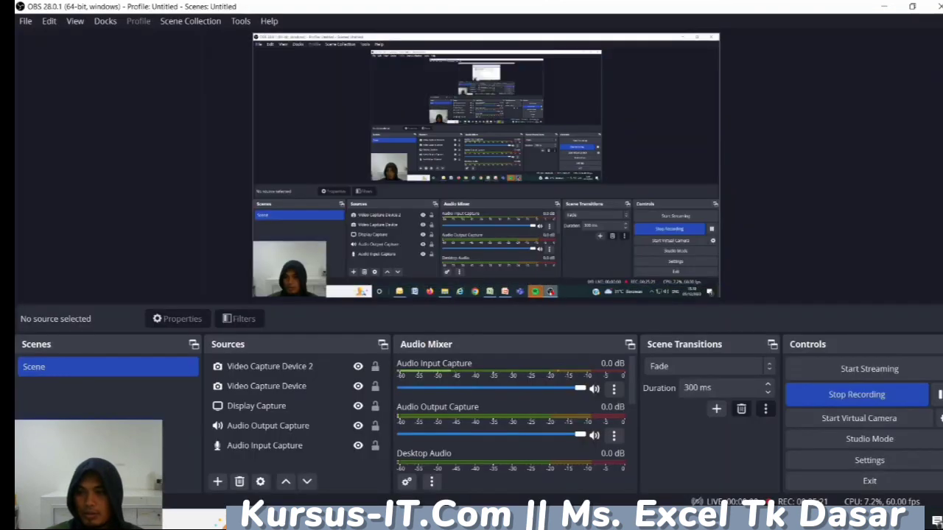
left_click(835, 397)
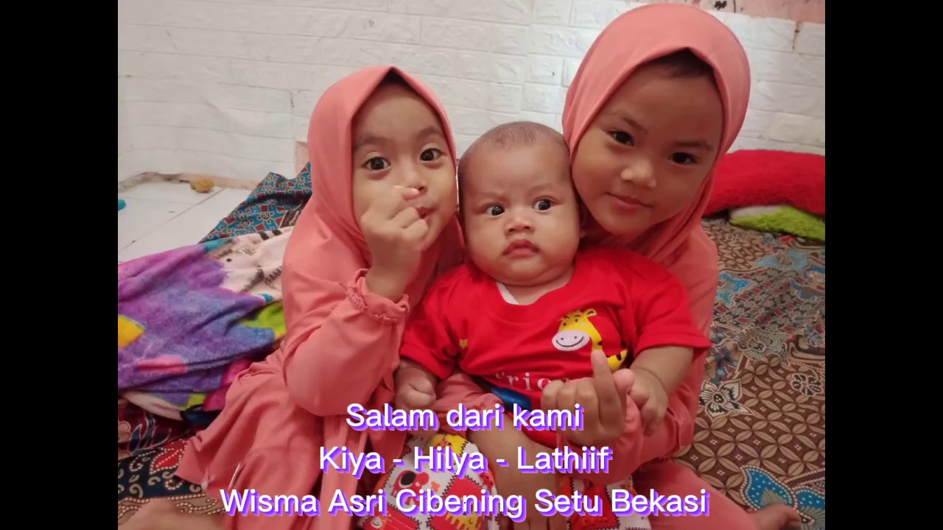